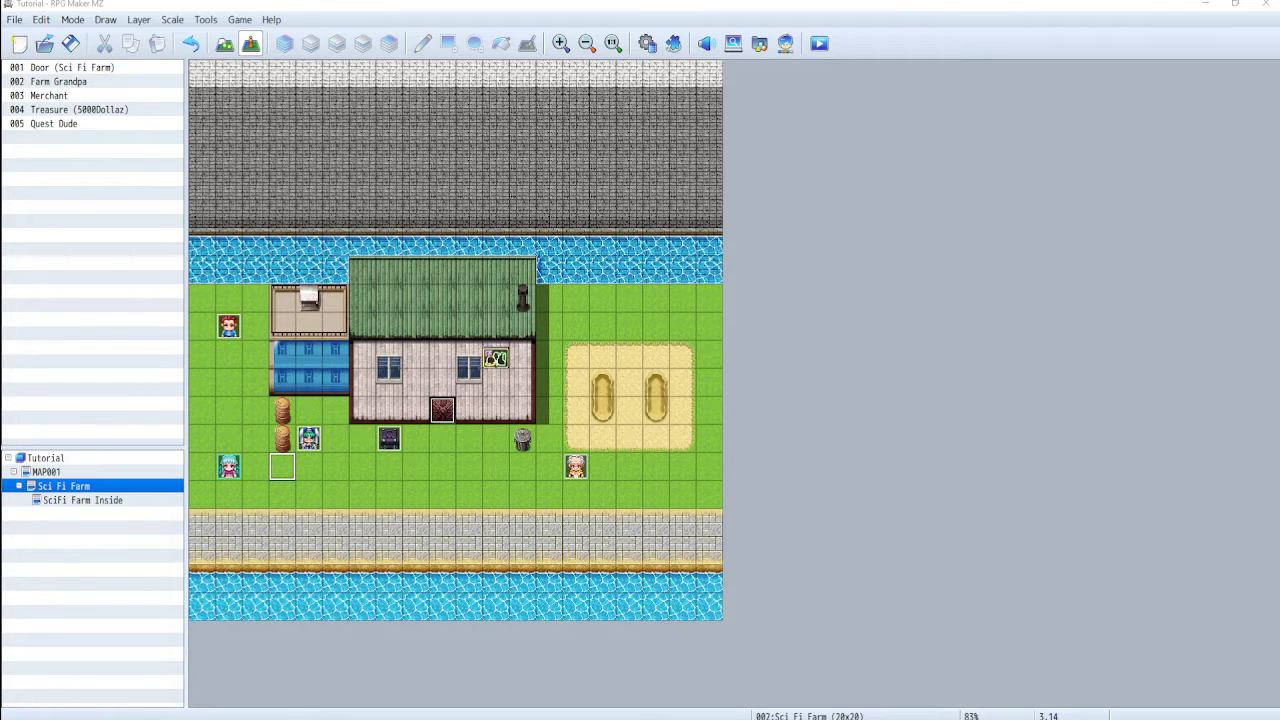
Create a new event on the grass tile directly below the trash can and name it Trash.
left_click(494, 416)
double_click(523, 458)
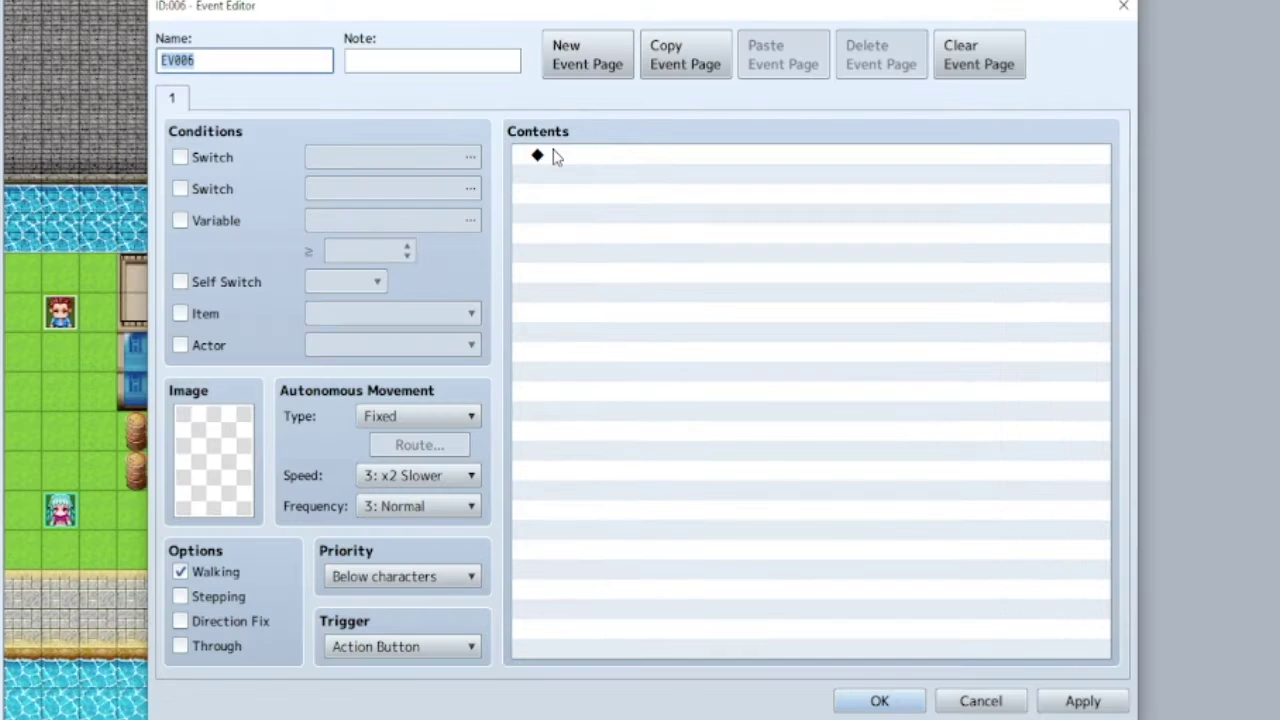
type("Trash")
Add a conditional branch to the Trash event that checks whether the Player character is facing Up.
double_click(555, 157)
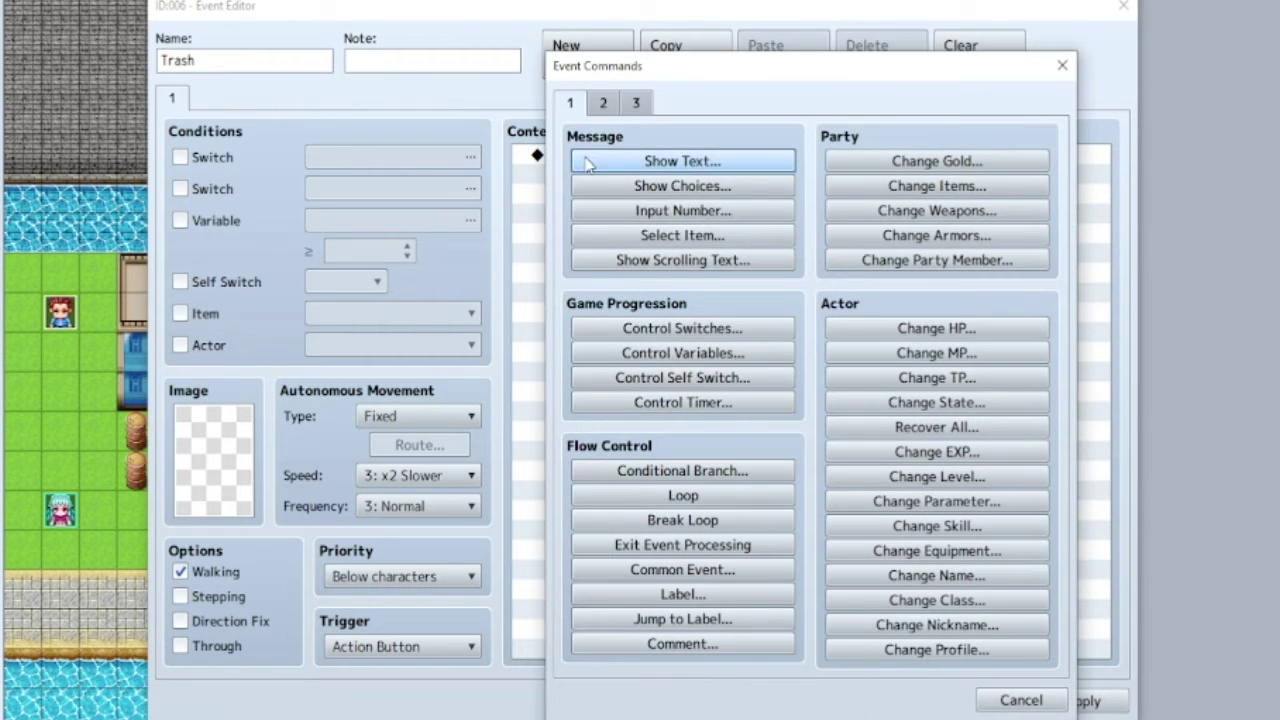
left_click(714, 471)
left_click(677, 235)
left_click(611, 367)
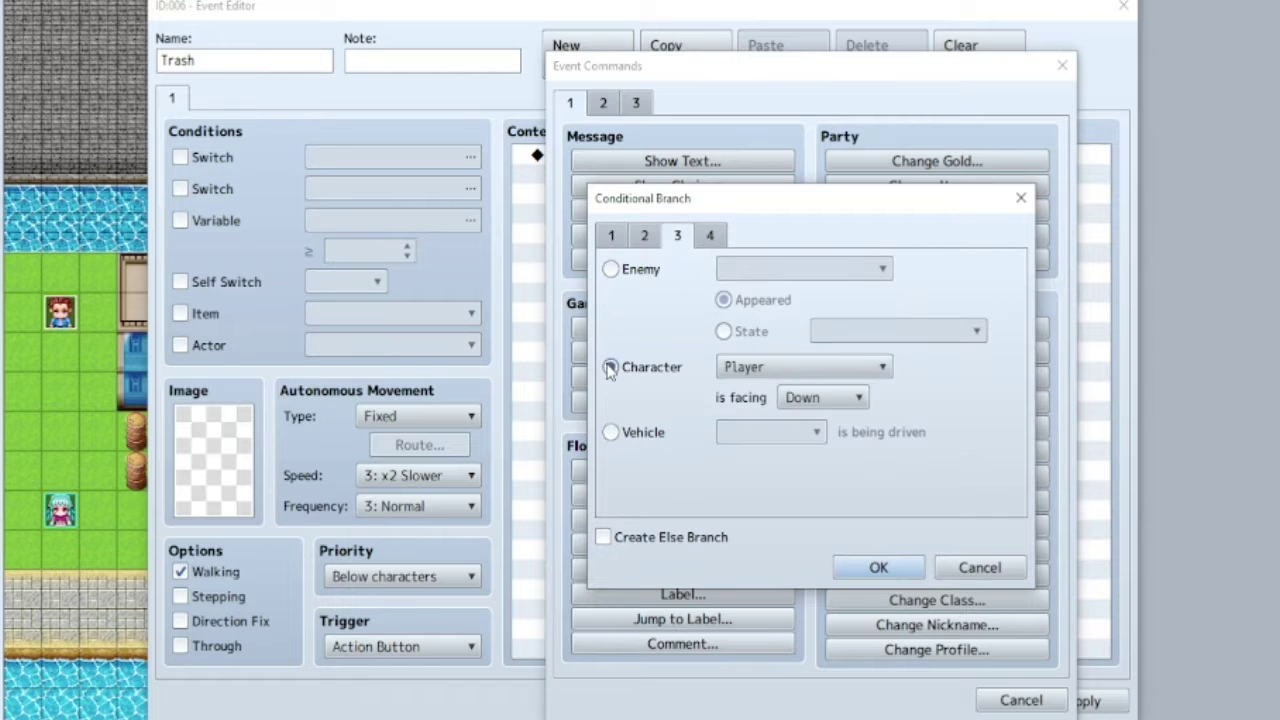
left_click(838, 400)
left_click(830, 487)
left_click(878, 567)
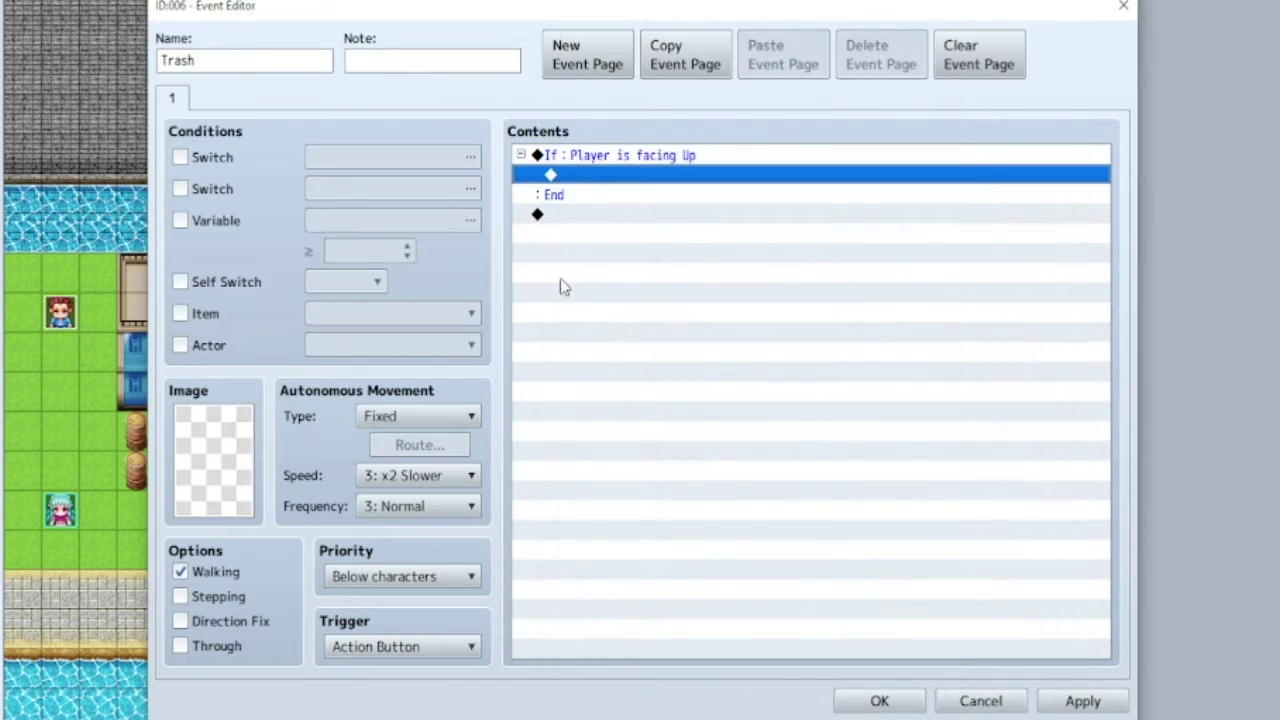
Inside the facing-up branch, add a Show Text message reading "You punched the trash can.".
double_click(590, 176)
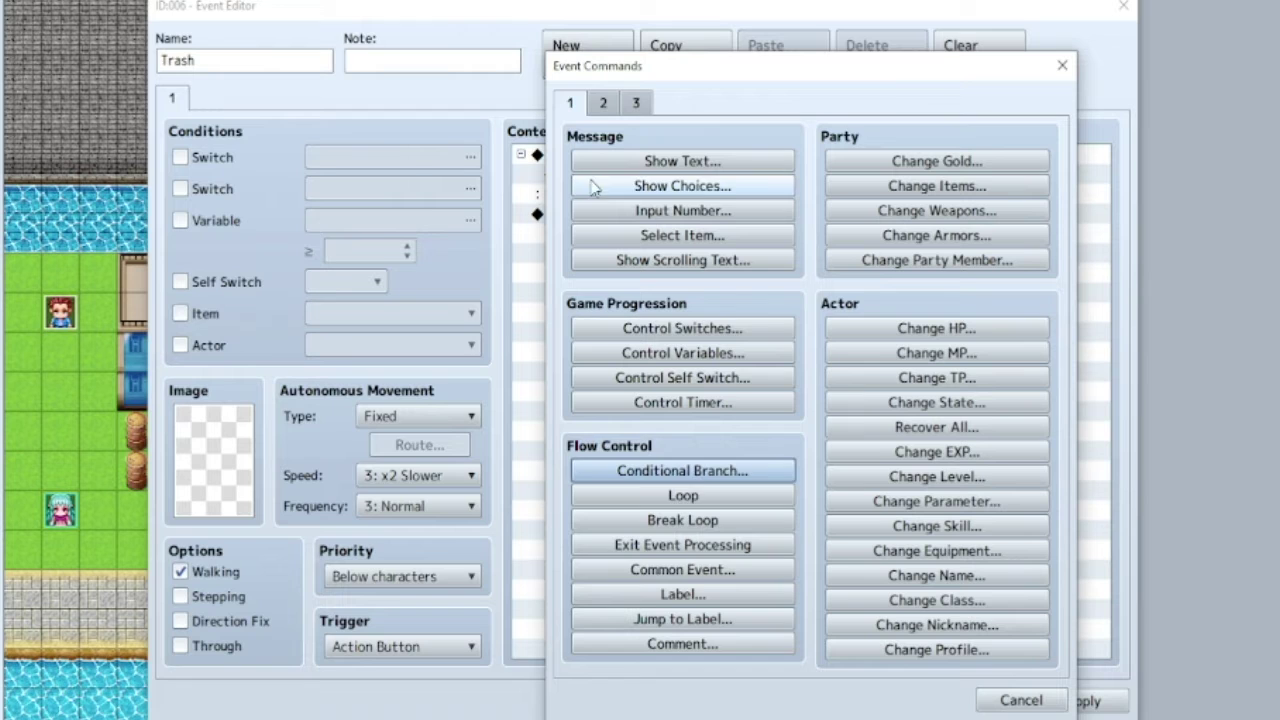
left_click(683, 162)
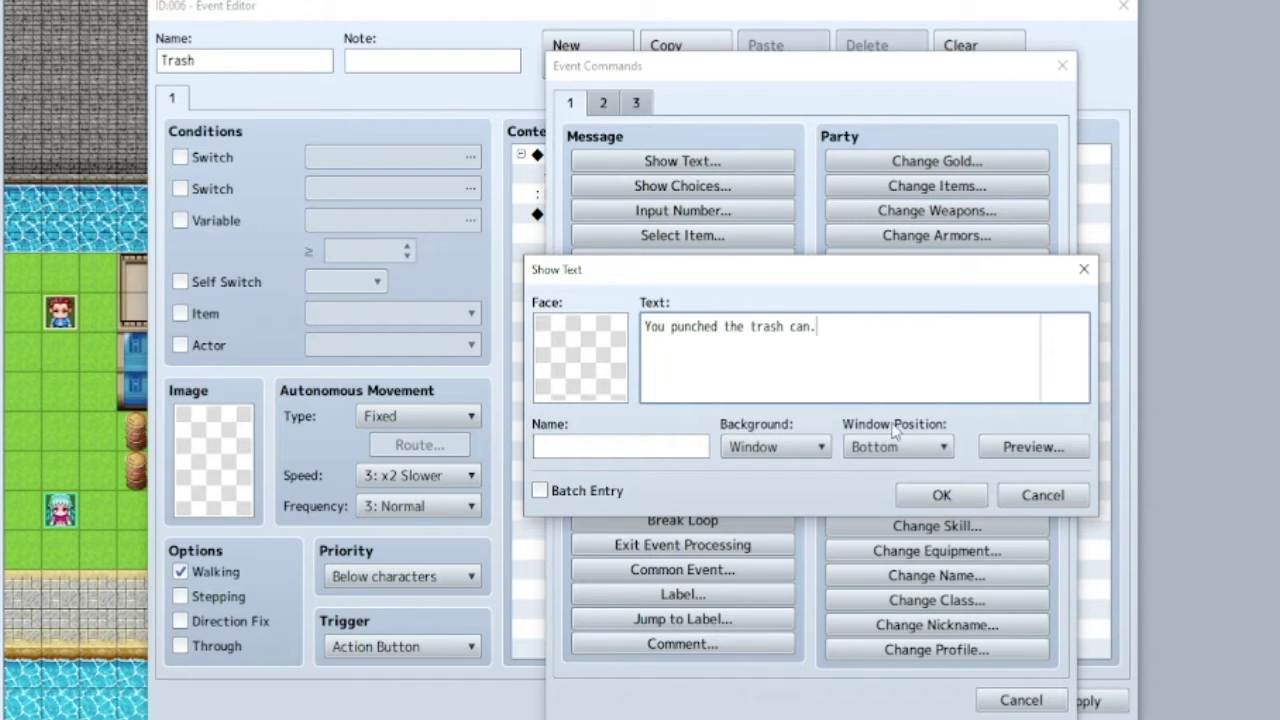
left_click(912, 494)
Insert a Show Animation command above the text message and target This Event.
right_click(607, 180)
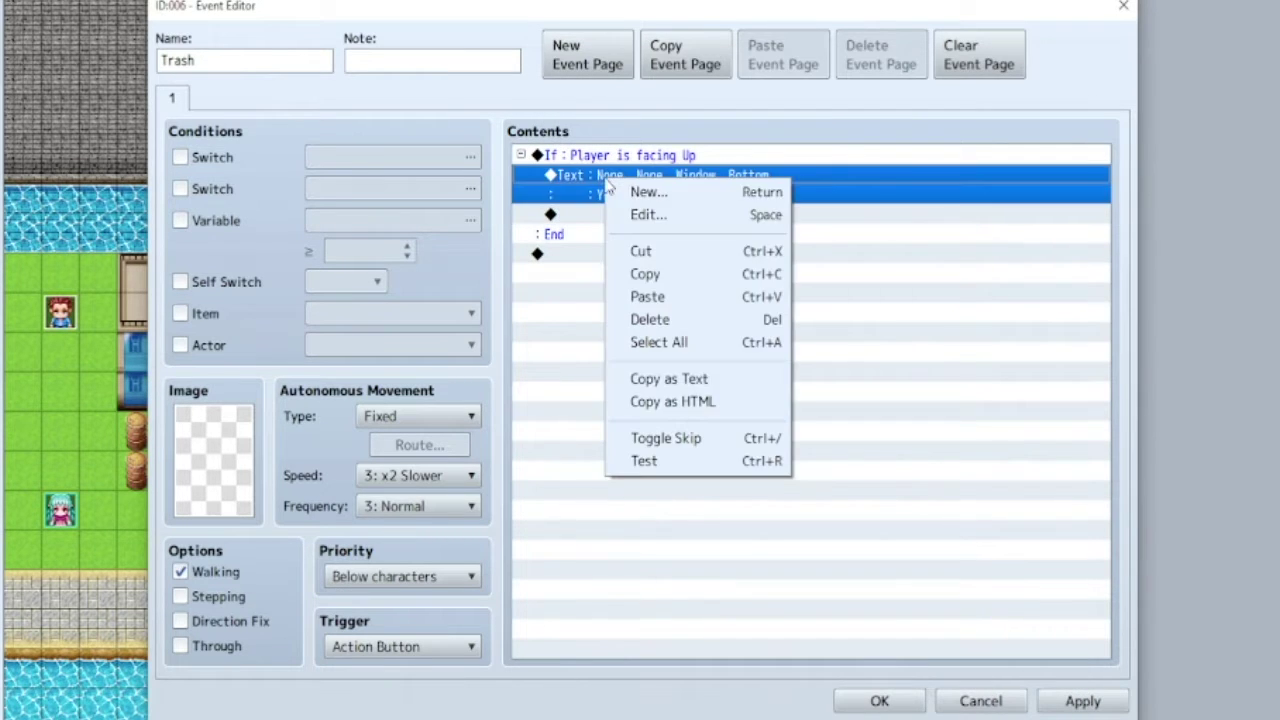
left_click(614, 193)
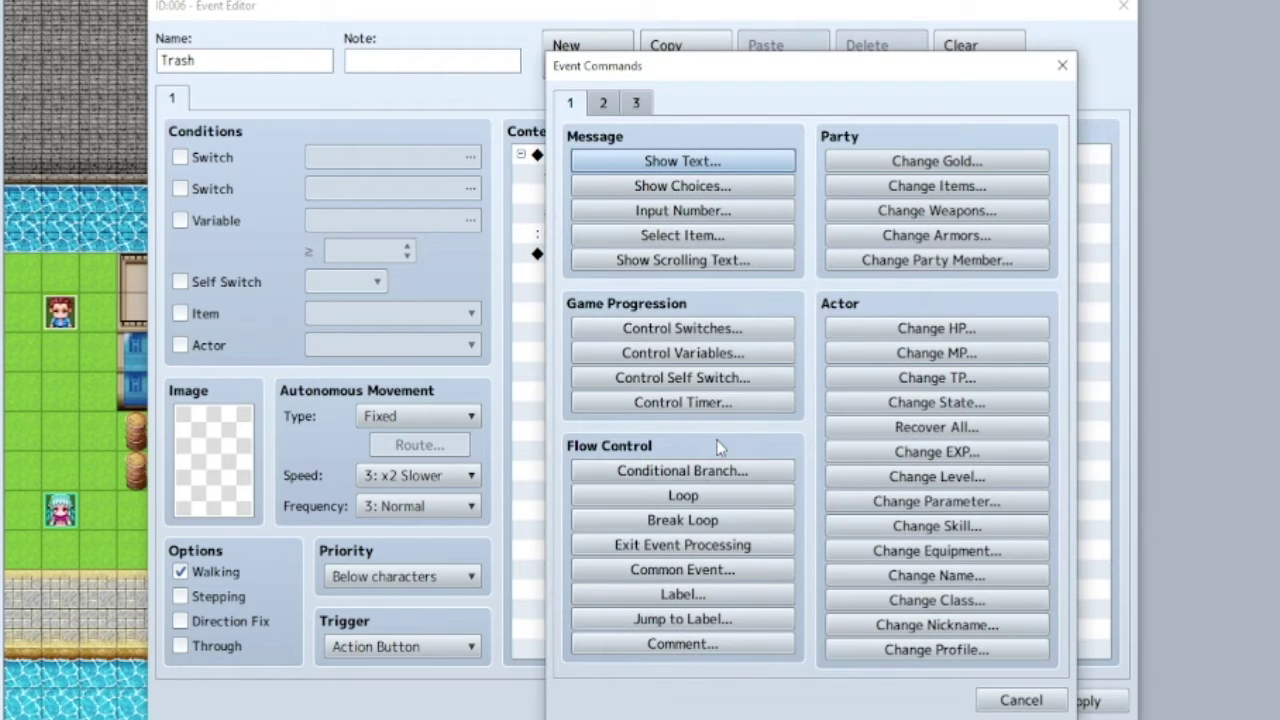
left_click(604, 100)
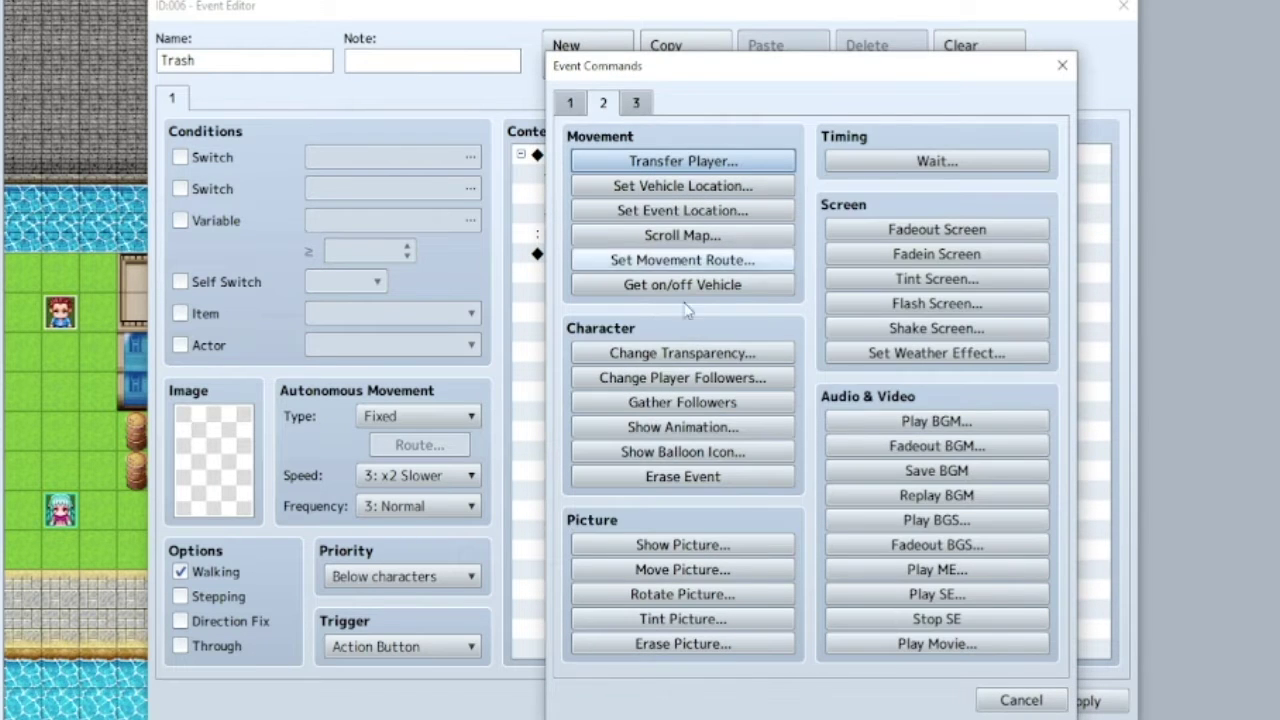
left_click(683, 426)
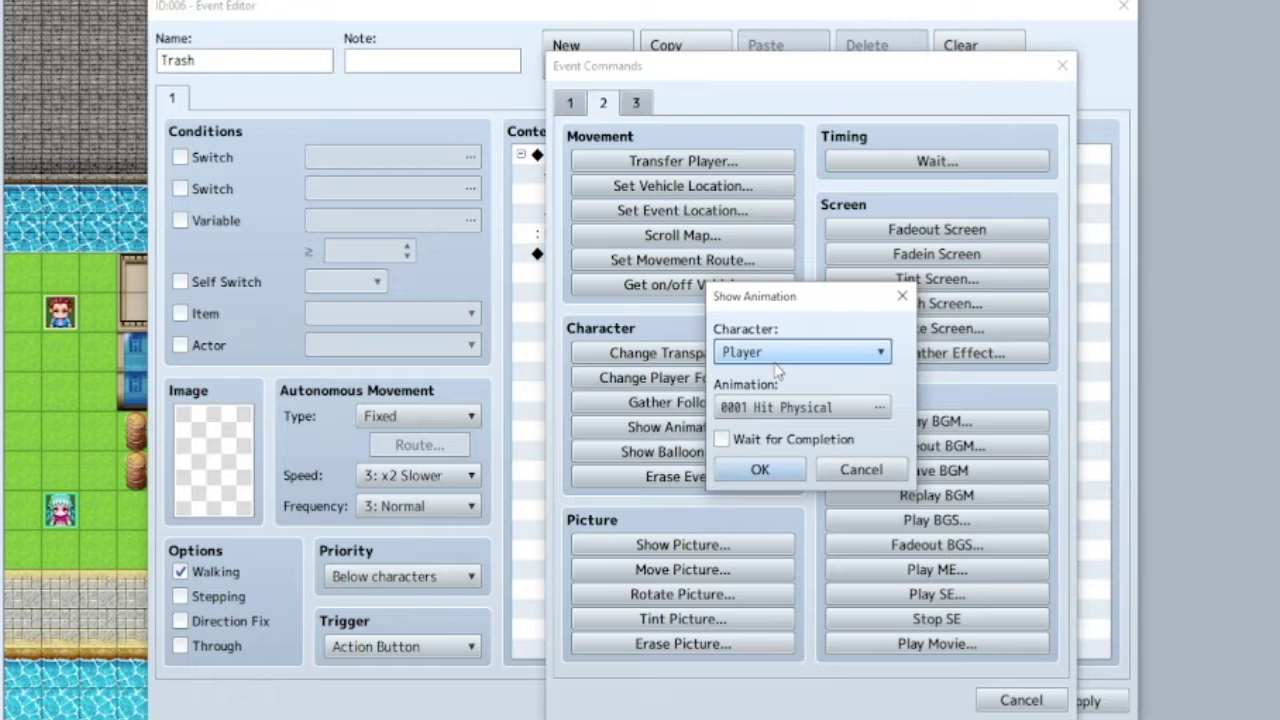
left_click(783, 360)
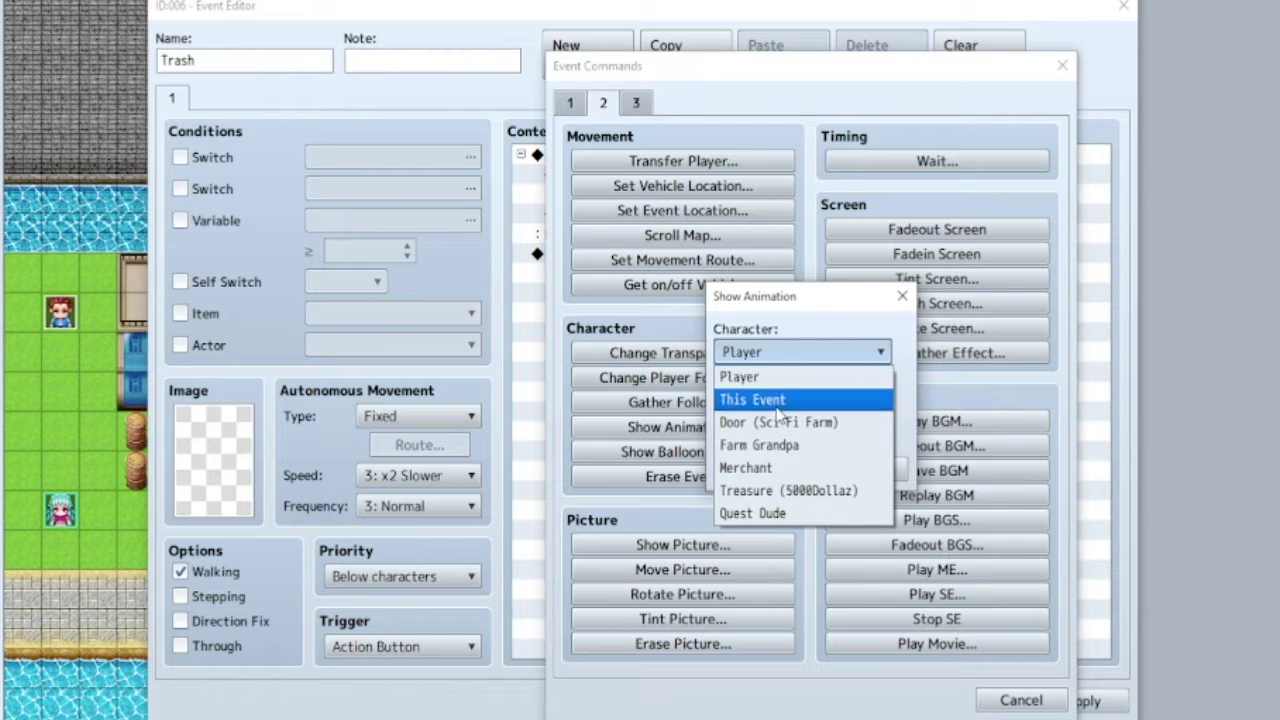
left_click(776, 400)
Preview several hit and pierce animations, and use 0001 Hit Physical for the Show Animation command.
left_click(773, 410)
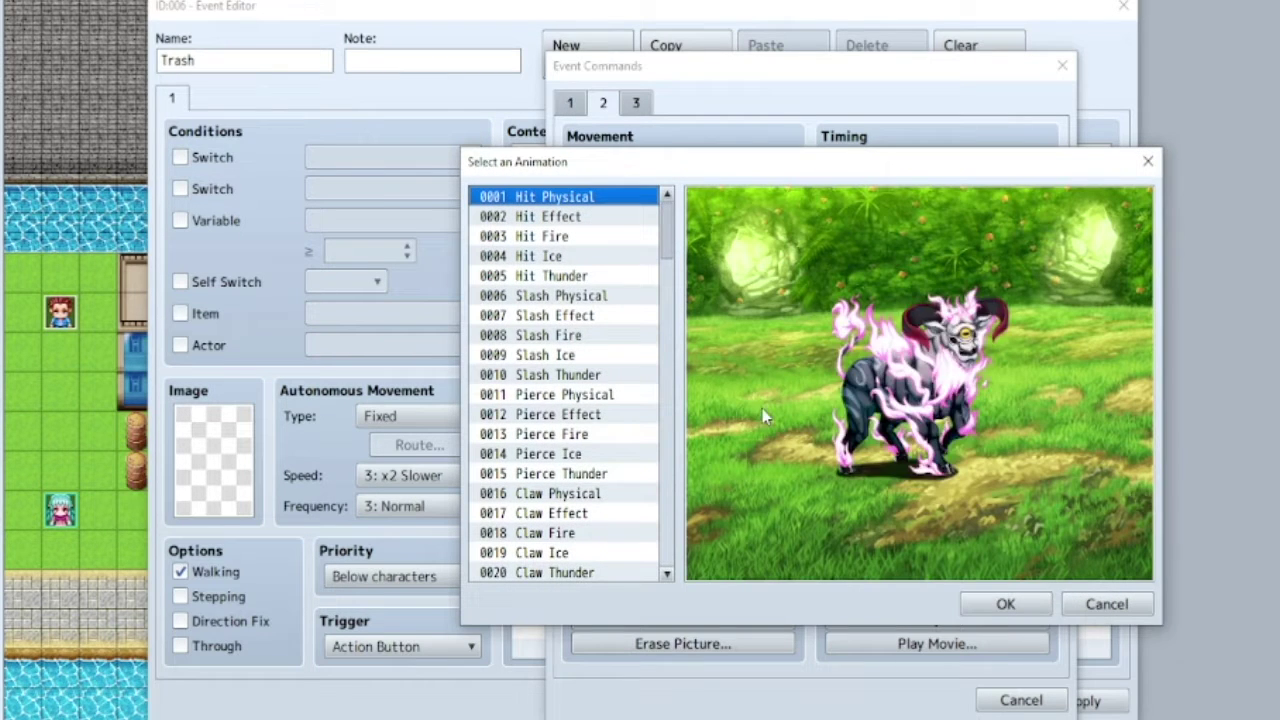
left_click(540, 216)
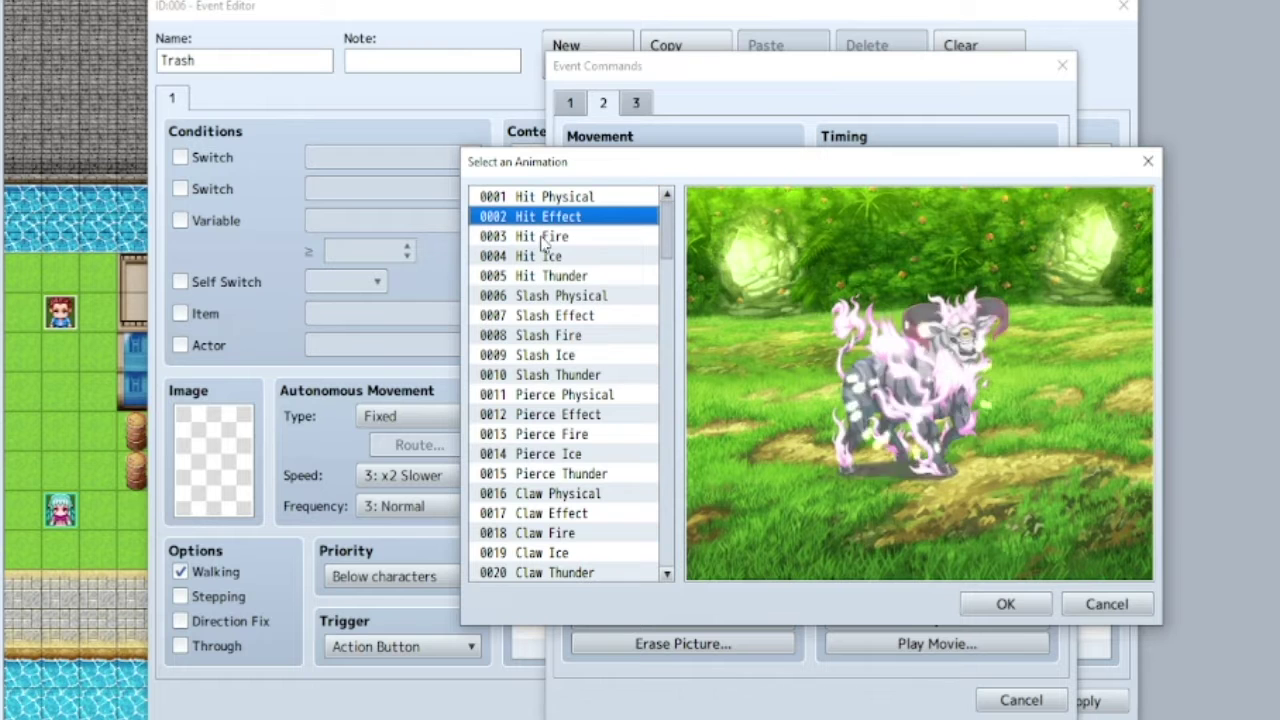
left_click(545, 240)
left_click(545, 255)
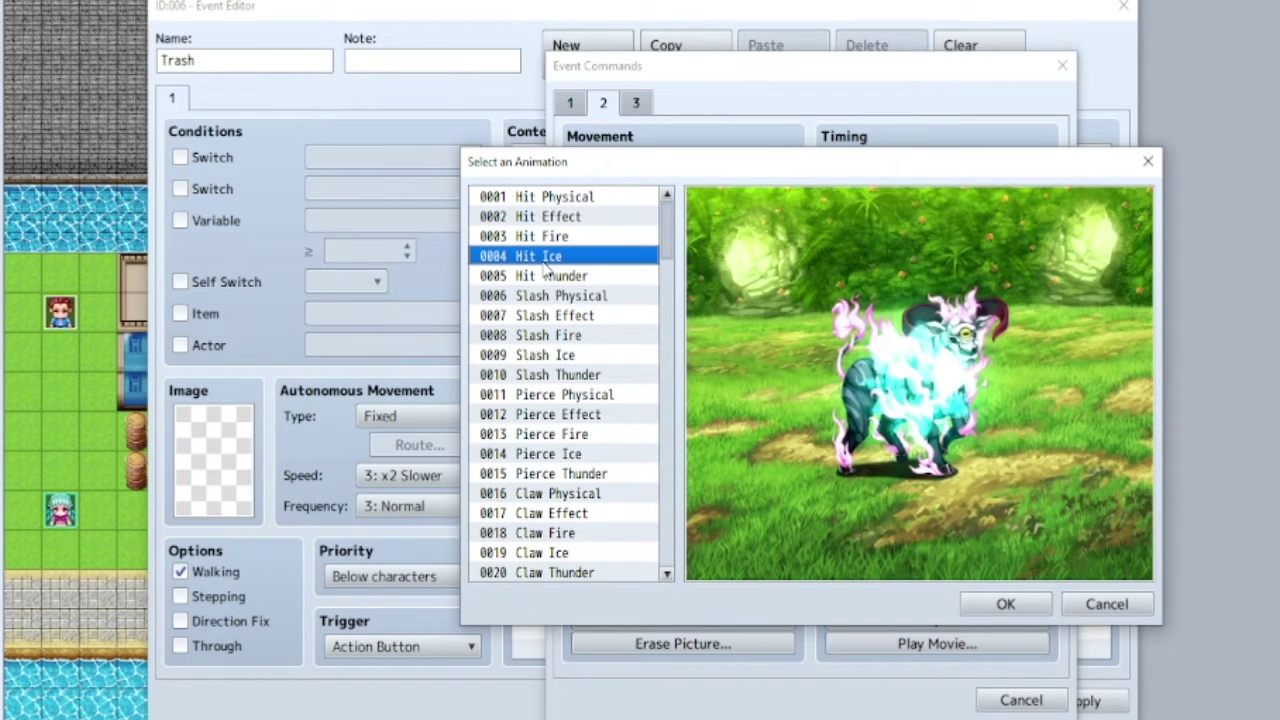
left_click(587, 413)
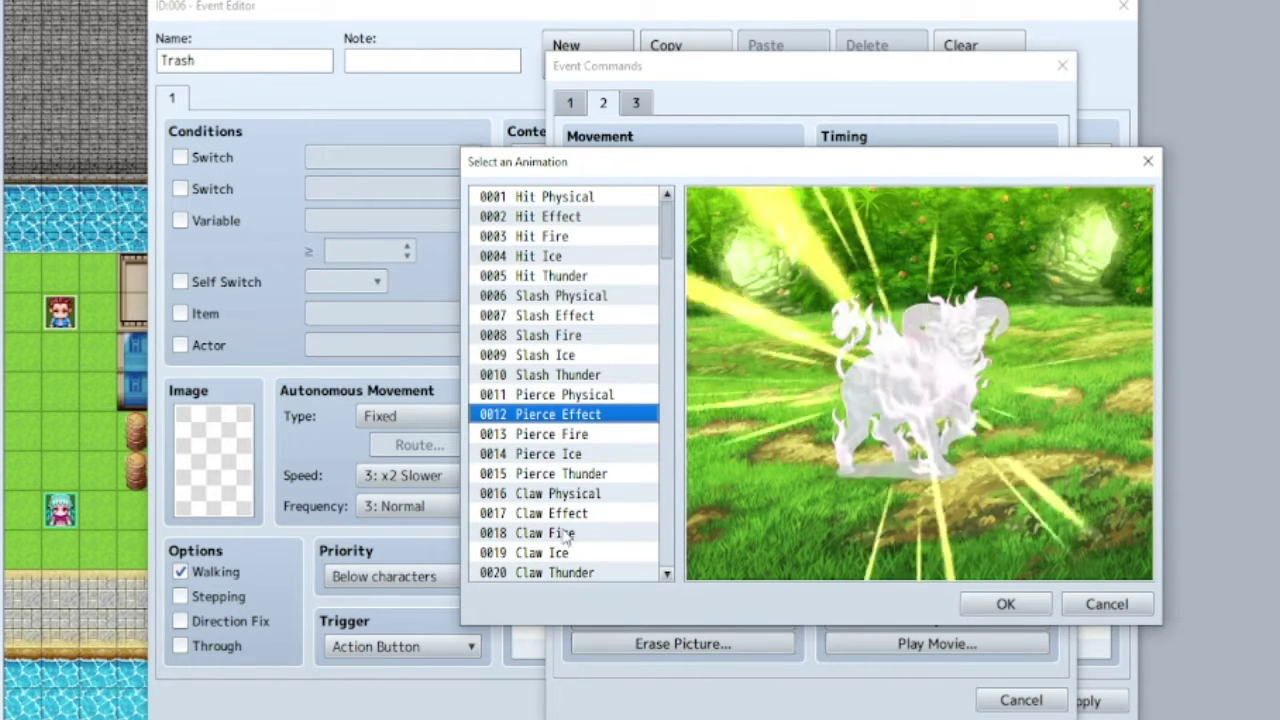
left_click(563, 197)
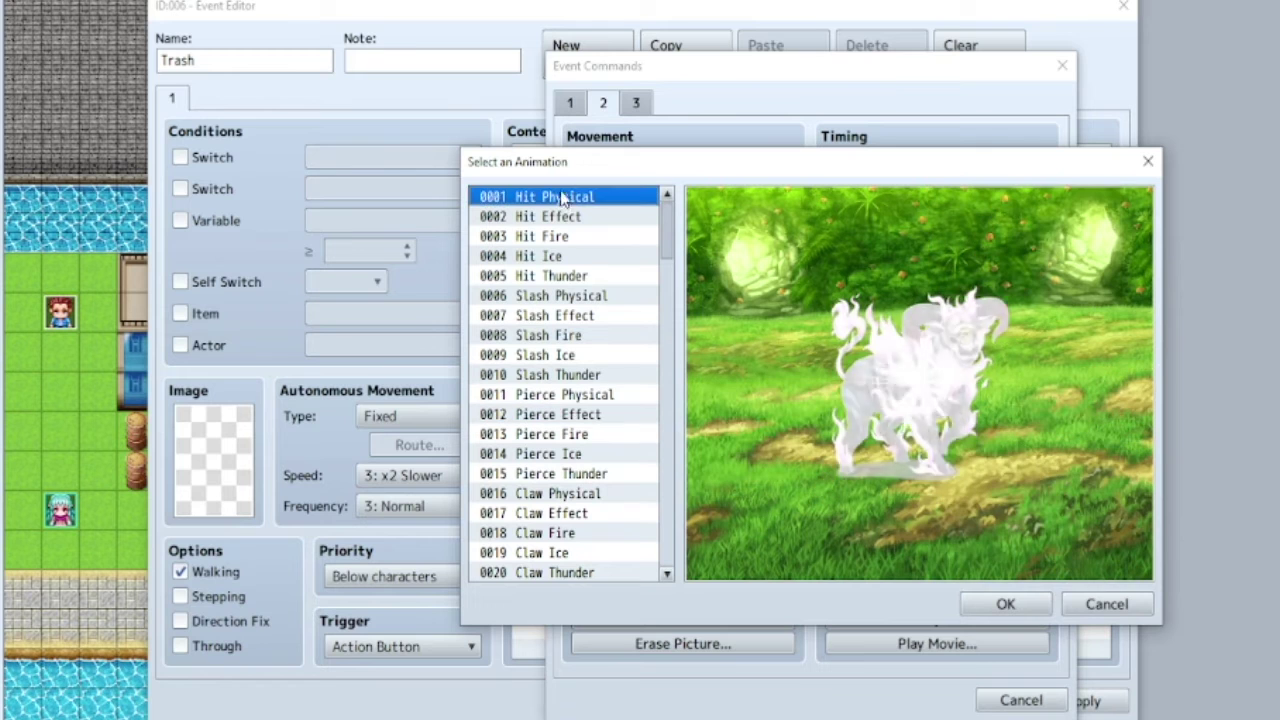
left_click(1003, 606)
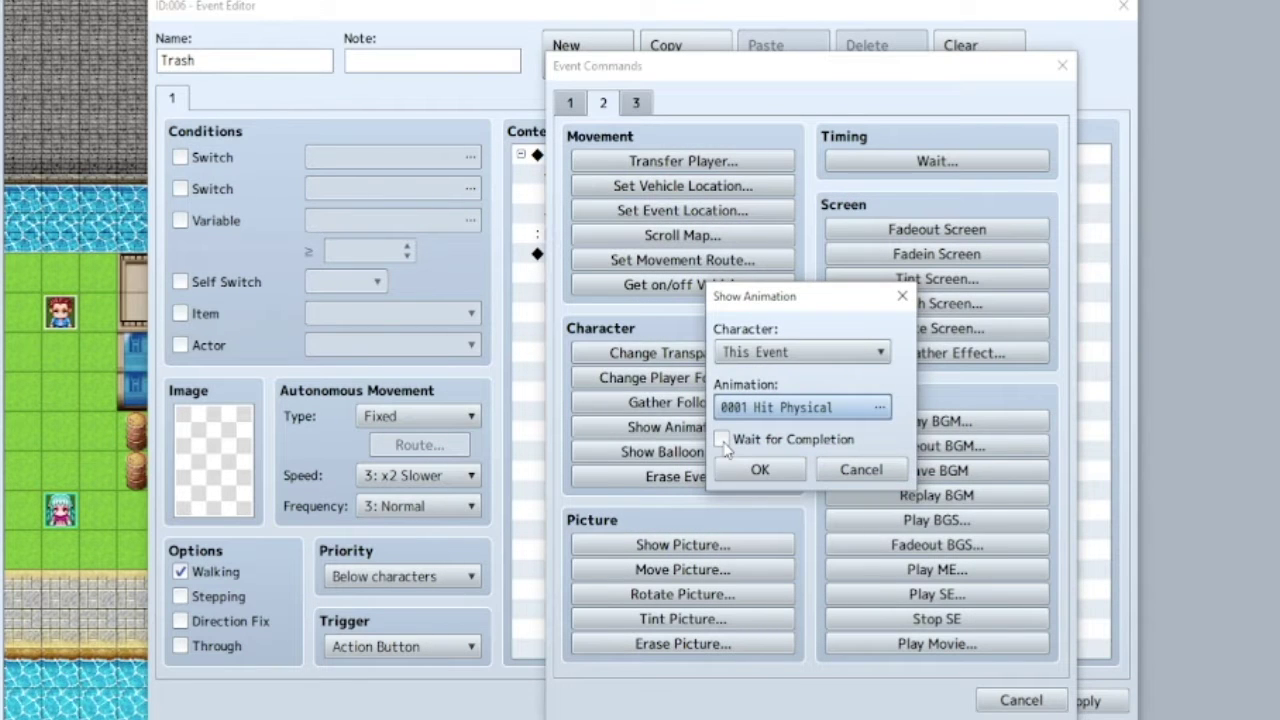
left_click(757, 469)
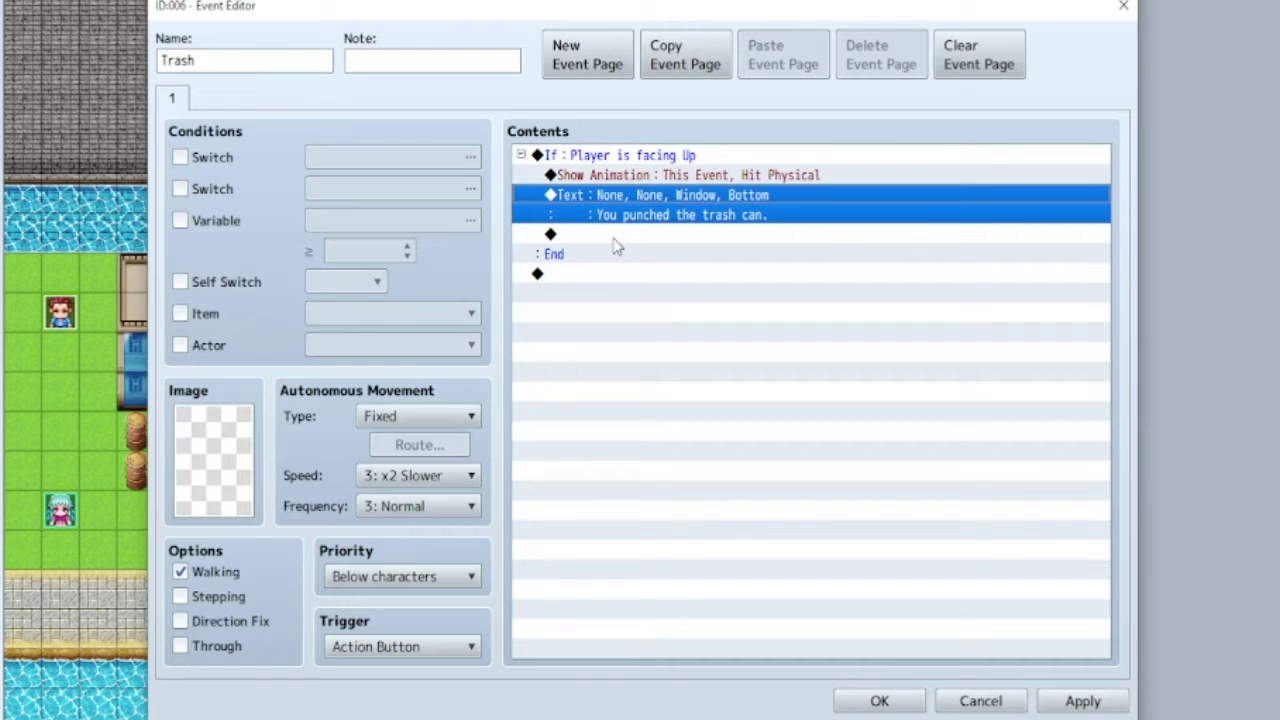
Name variable 0001 "Trash Punches" through the page's variable condition, leaving that condition disabled.
left_click(172, 236)
left_click(181, 221)
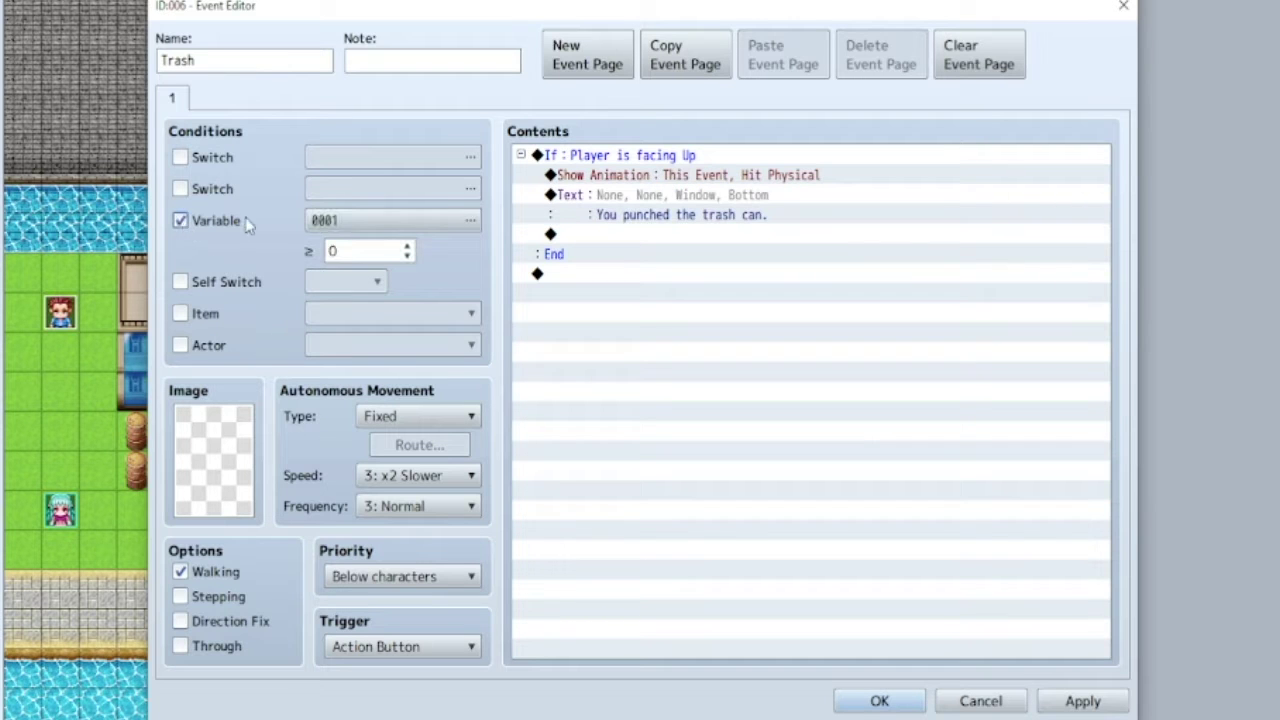
left_click(335, 221)
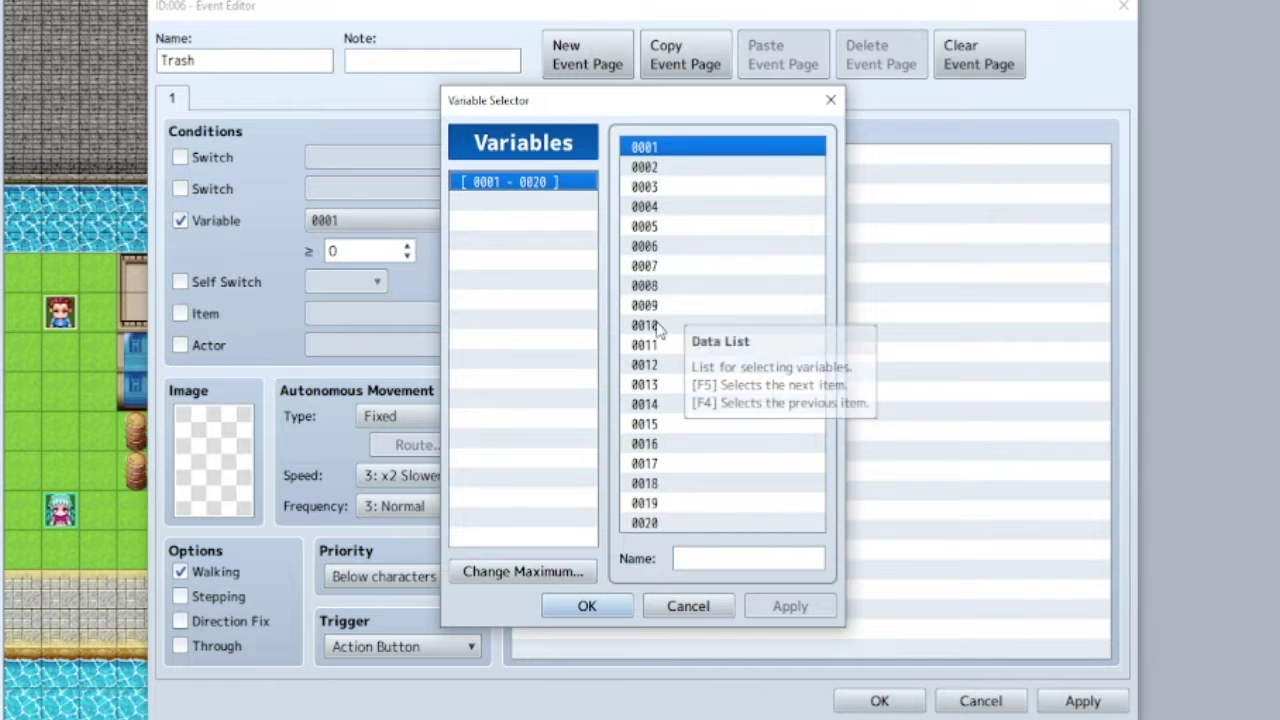
left_click(704, 556)
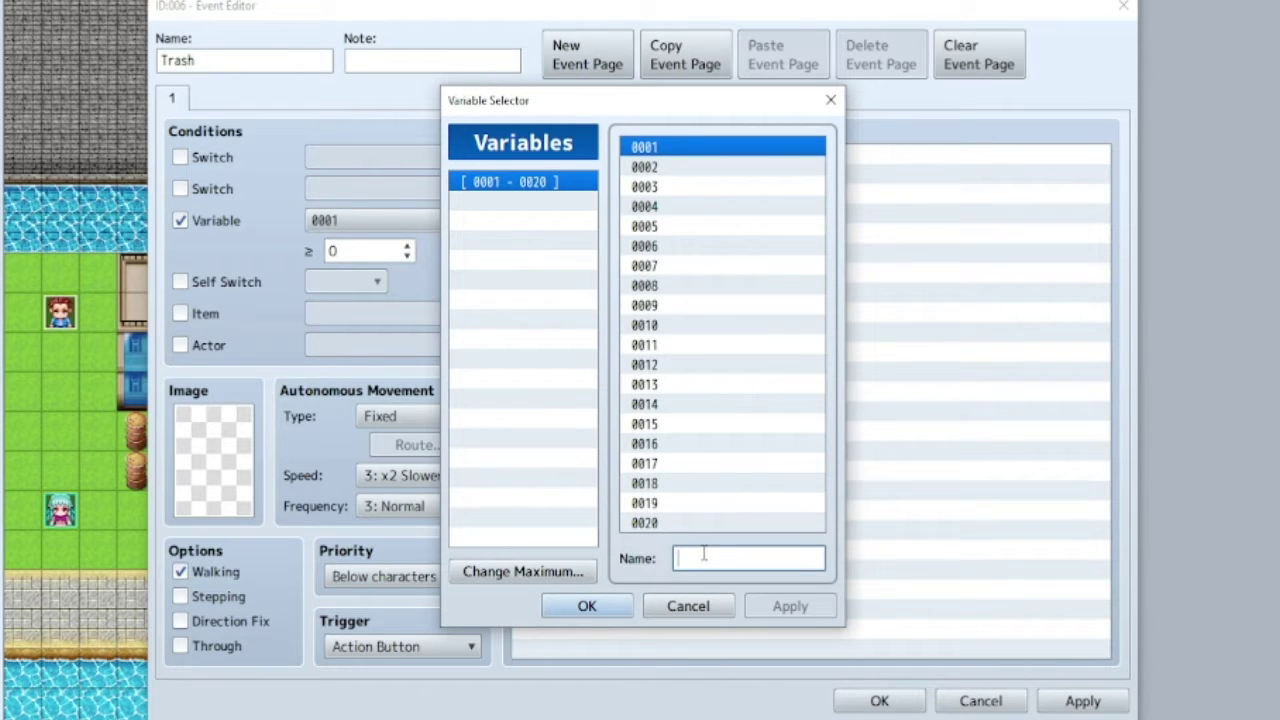
type("Pu")
key("BackSpace")
key("BackSpace")
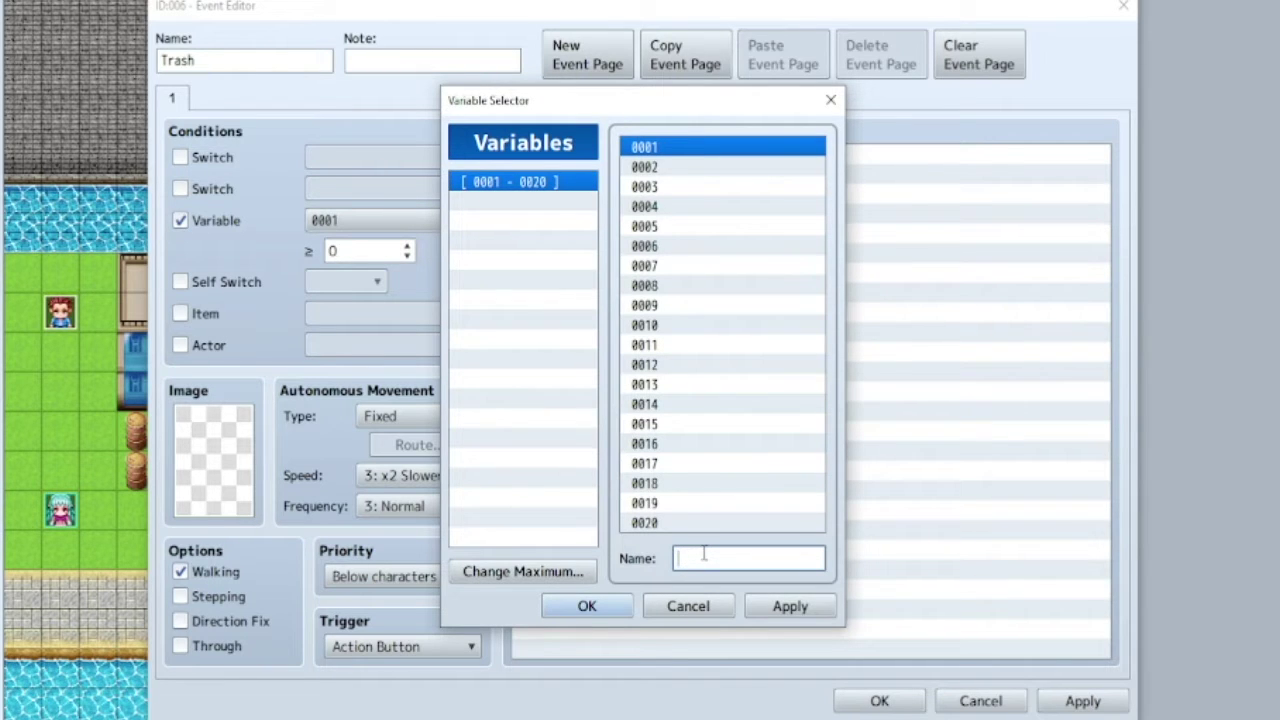
type("Trash OP")
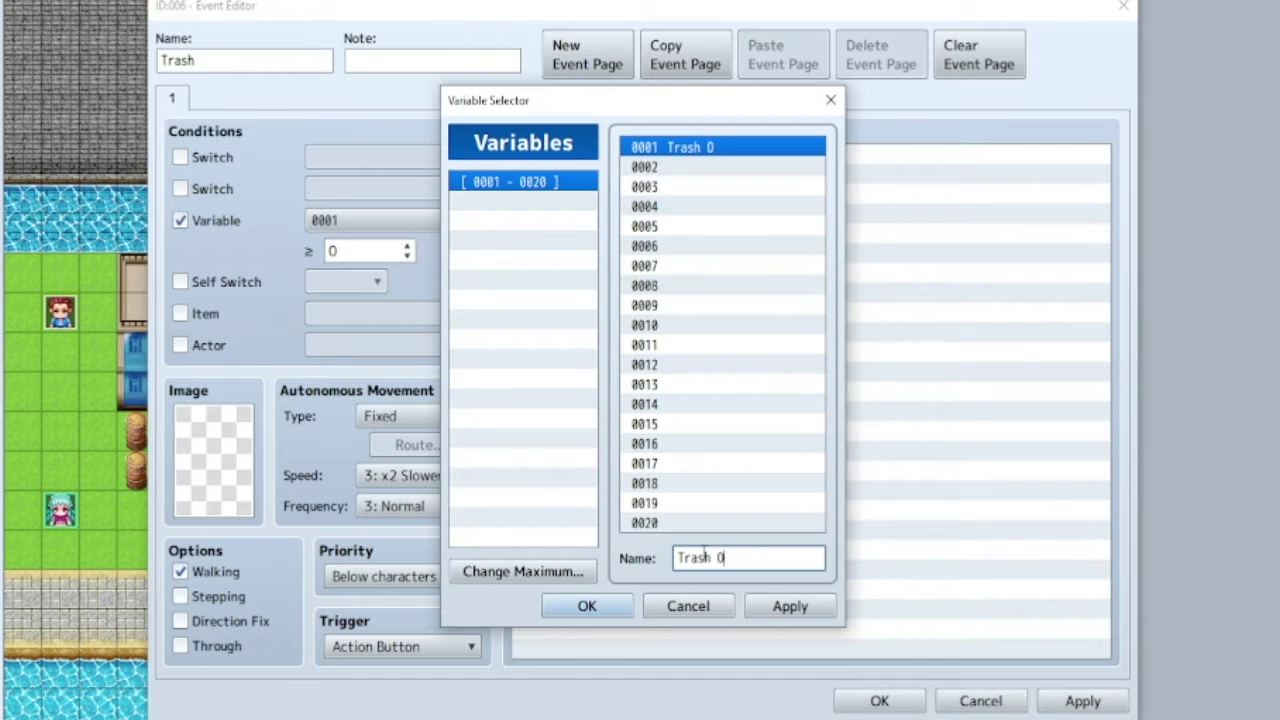
type("unches")
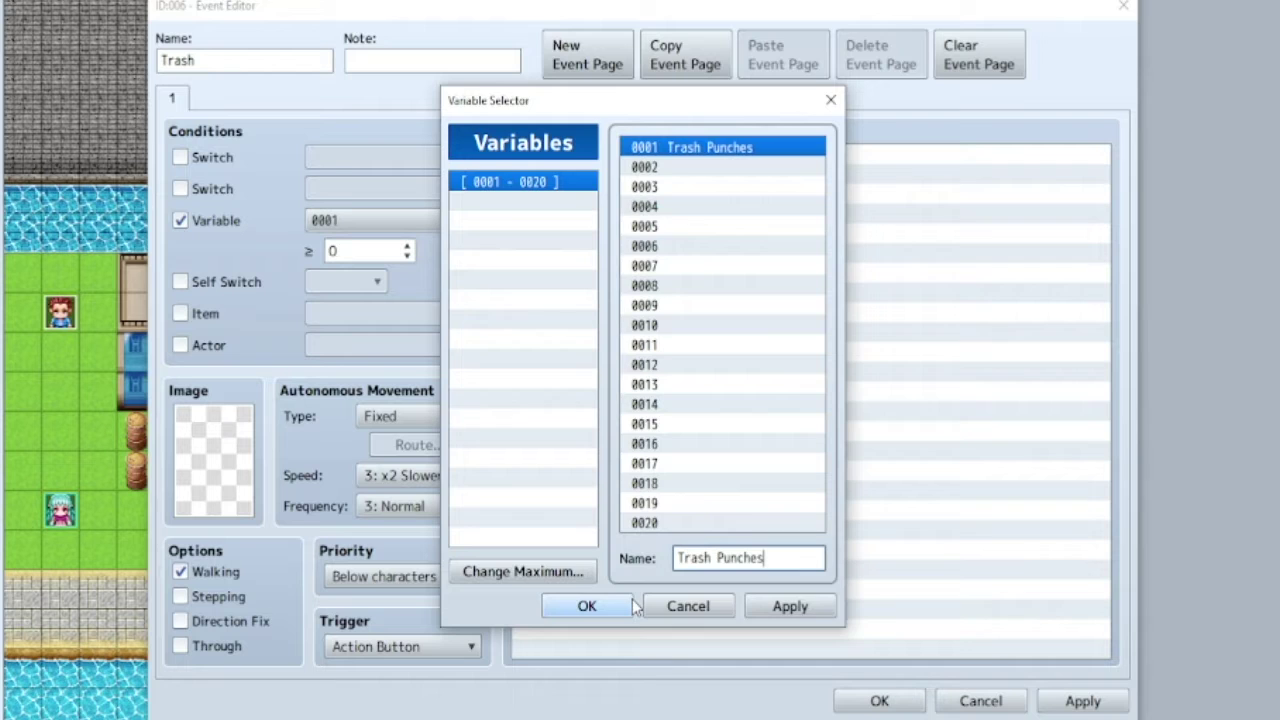
left_click(586, 606)
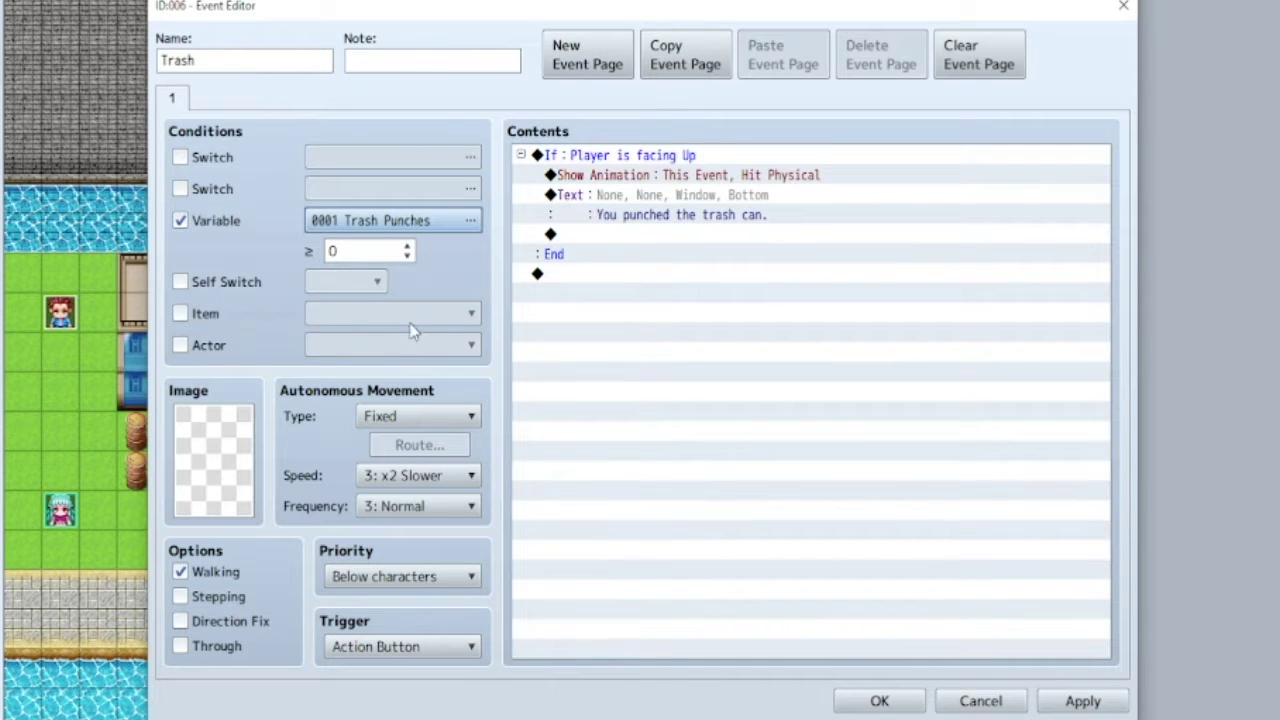
left_click(199, 224)
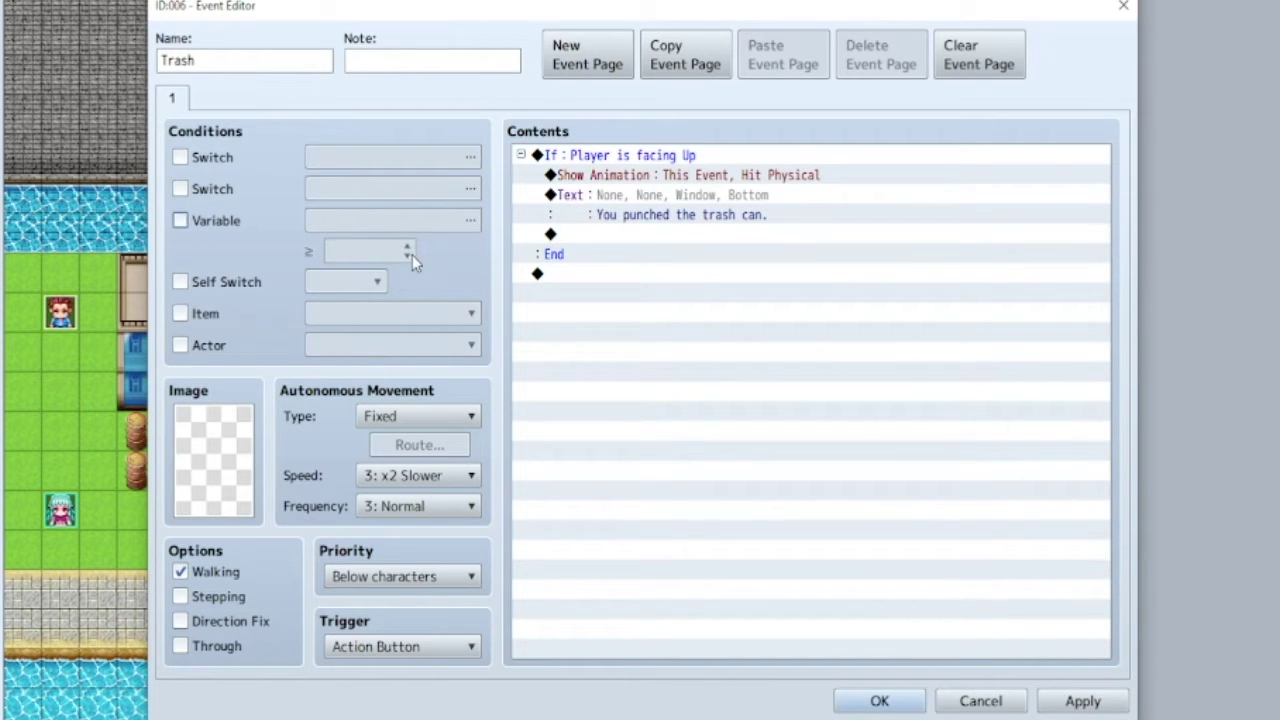
Below the text message, insert a Control Variables command that adds constant 1 to Trash Punches, and save the event.
left_click(607, 238)
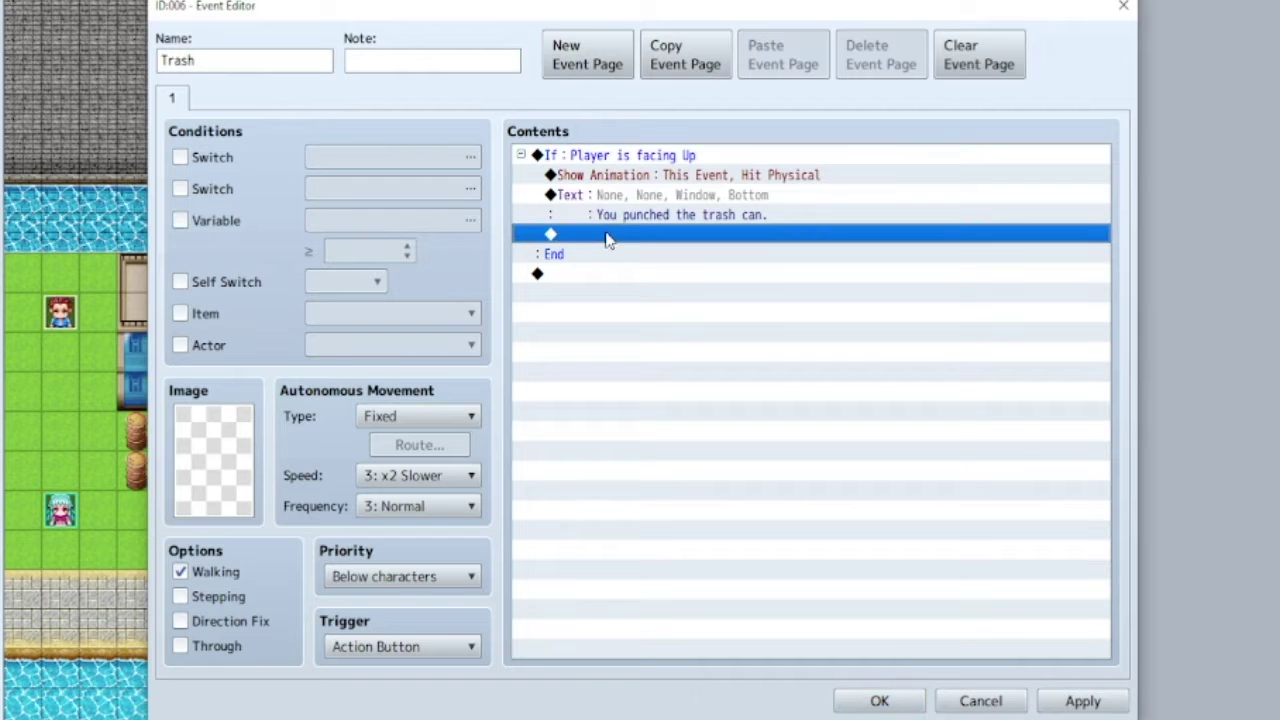
double_click(607, 240)
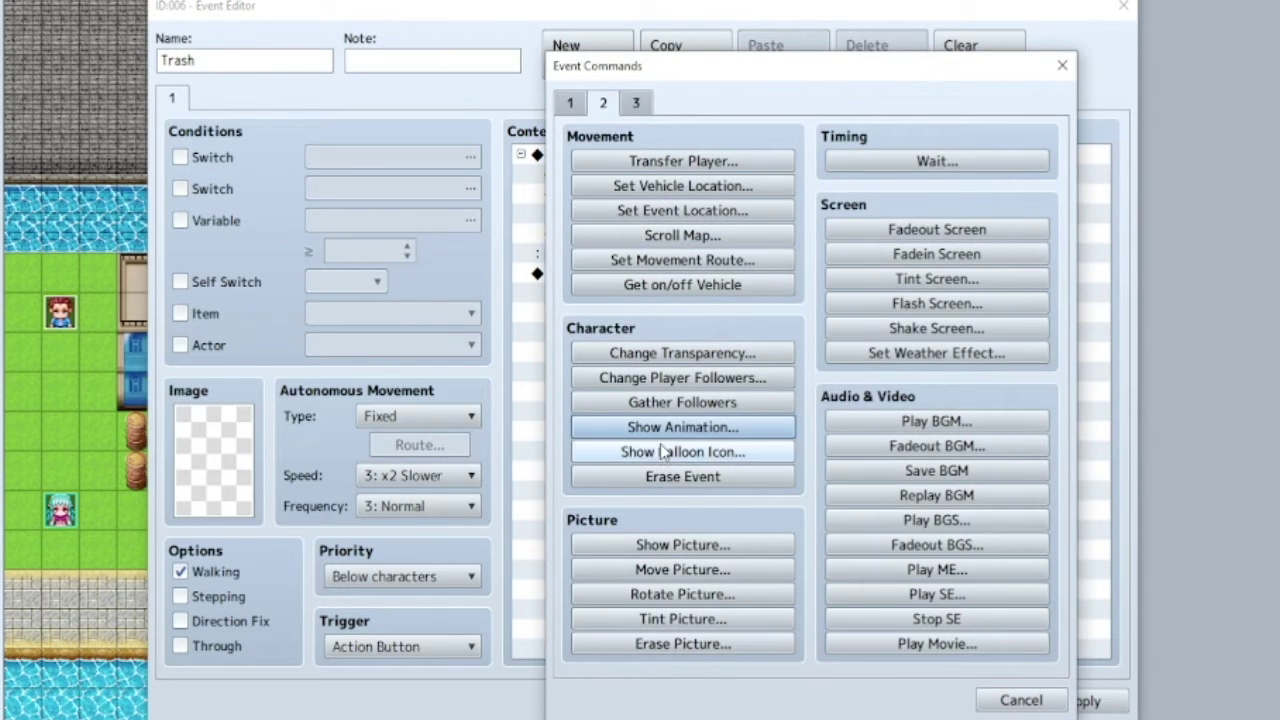
left_click(578, 106)
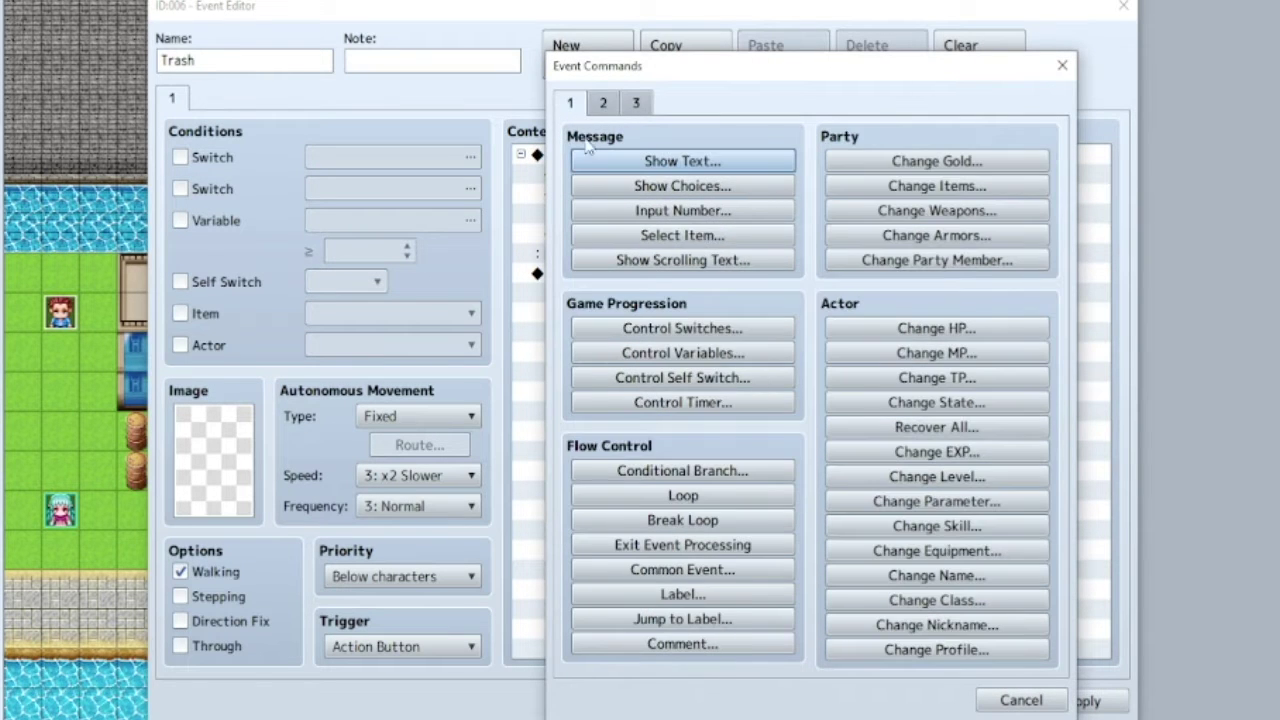
left_click(670, 360)
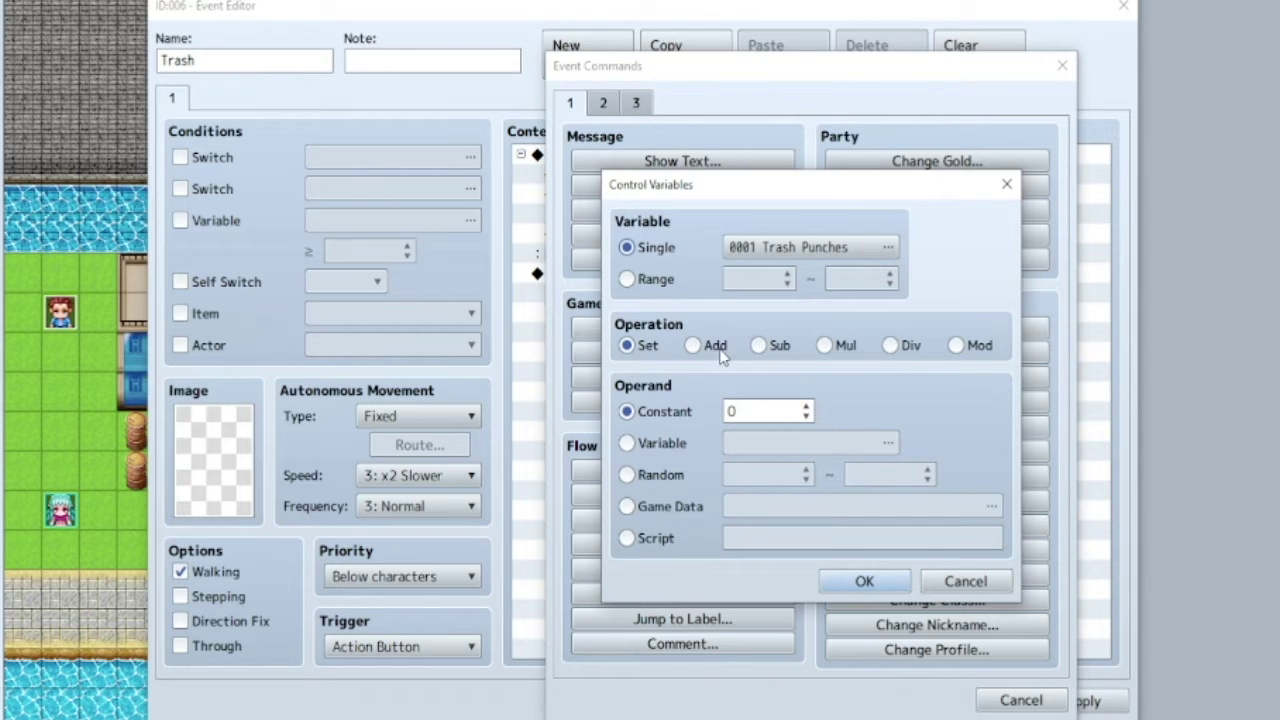
left_click(714, 347)
left_click(744, 411)
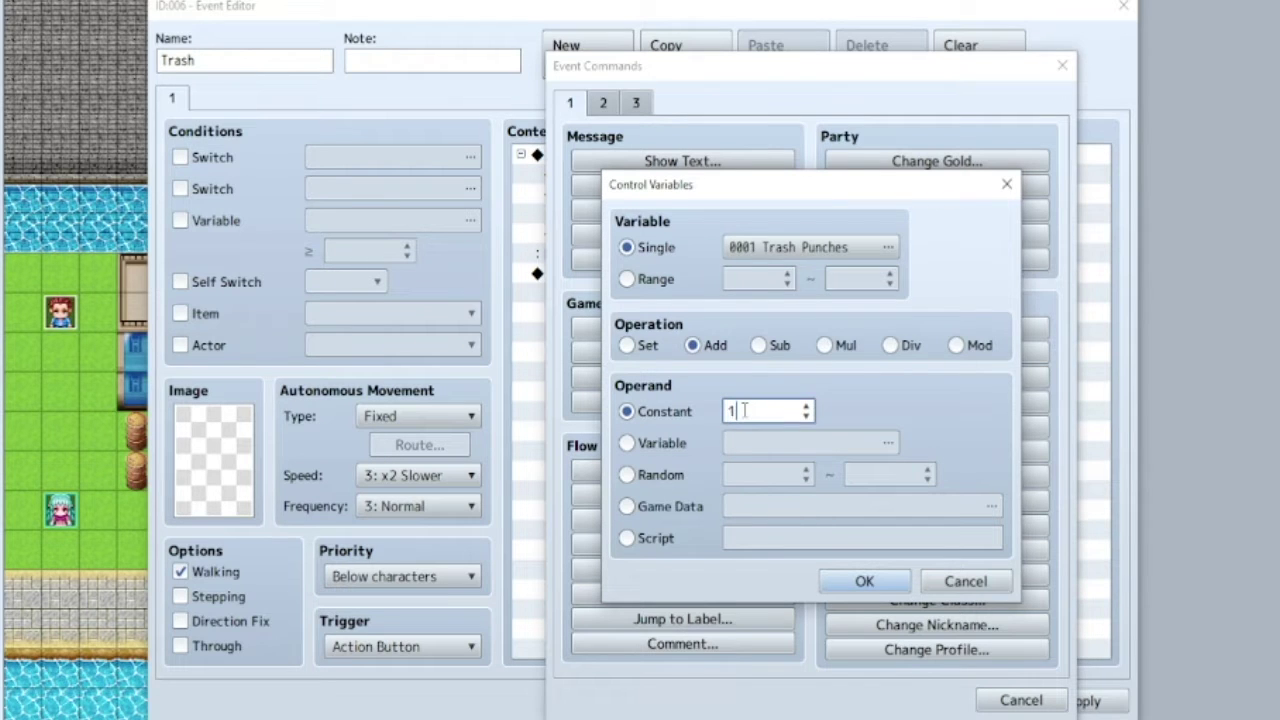
left_click(863, 581)
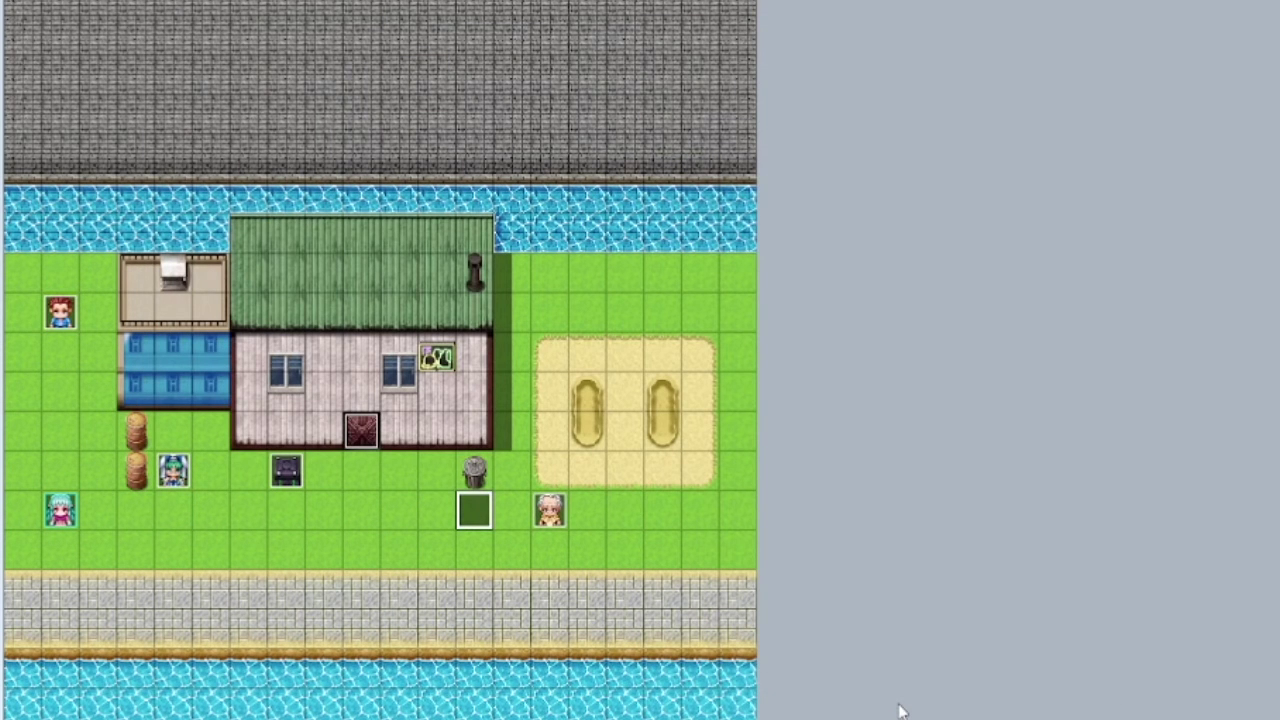
Create a new event on the tile immediately left of the trash can and name it "Trash Punch check".
left_click(436, 472)
double_click(436, 472)
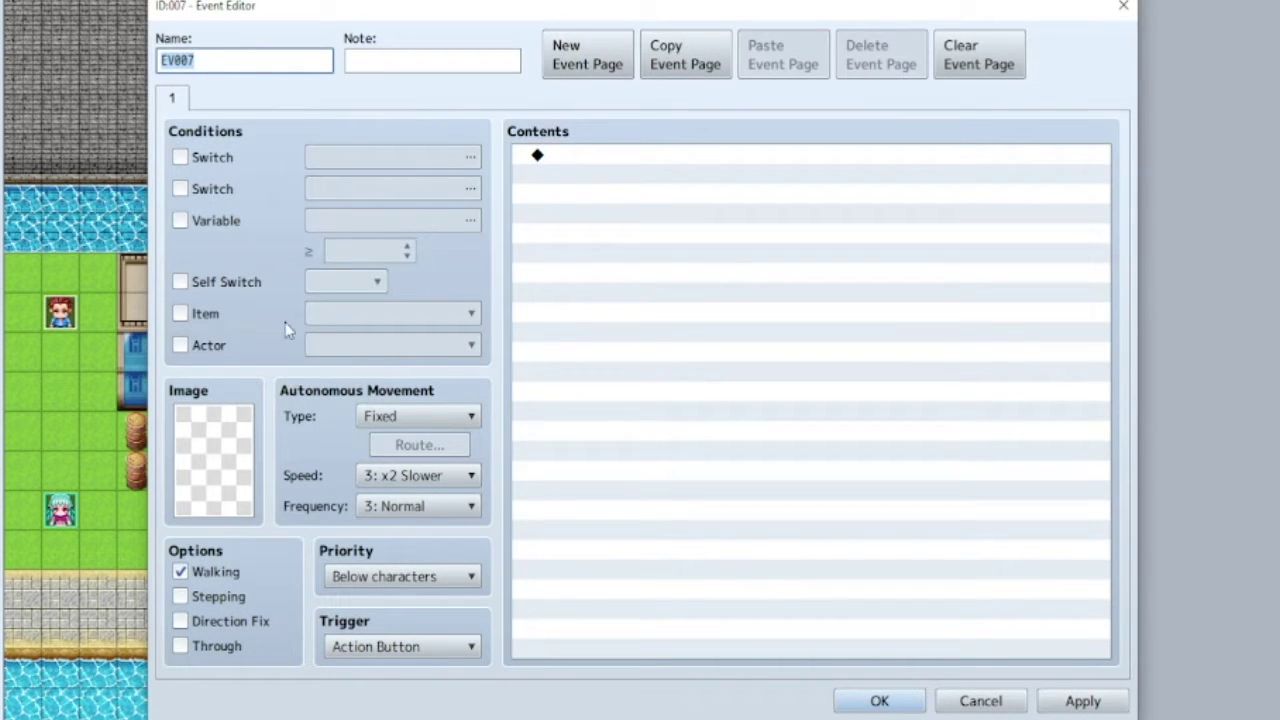
type("Trash Punch check")
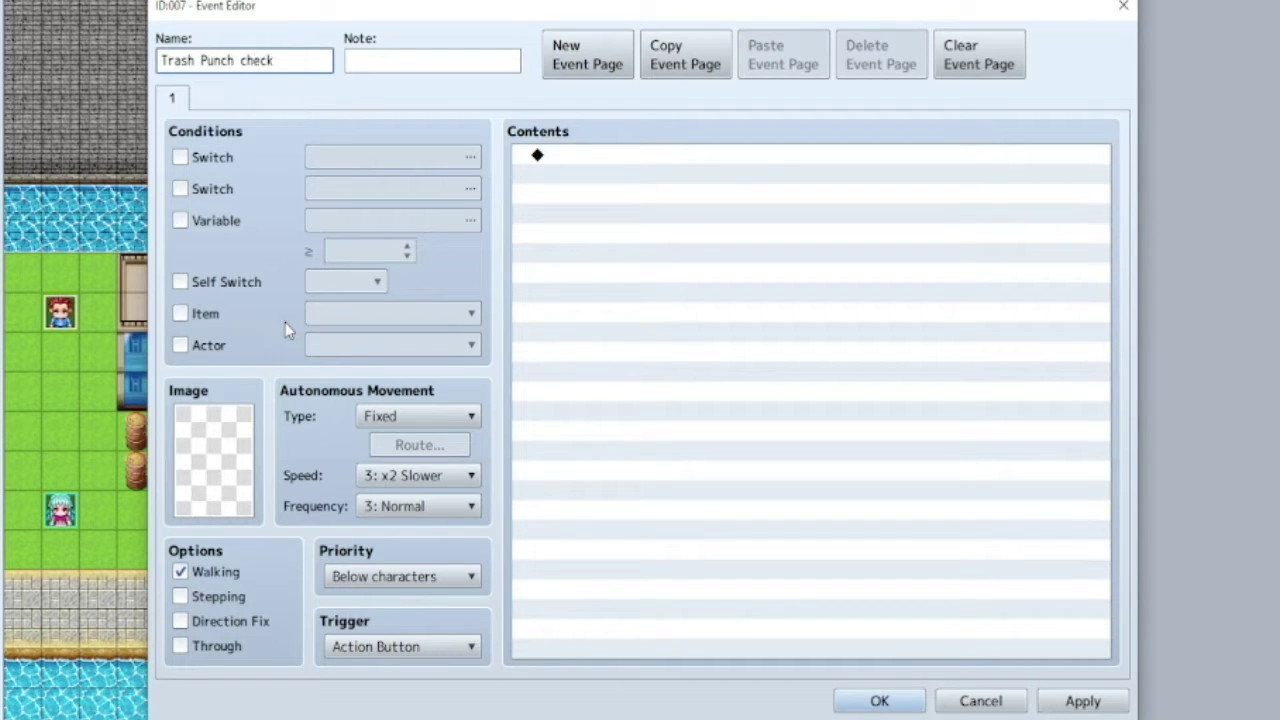
Add a Show Text command reading "You've punched the trash can \v[0001] times!" to the Trash Punch check event.
double_click(563, 158)
left_click(656, 162)
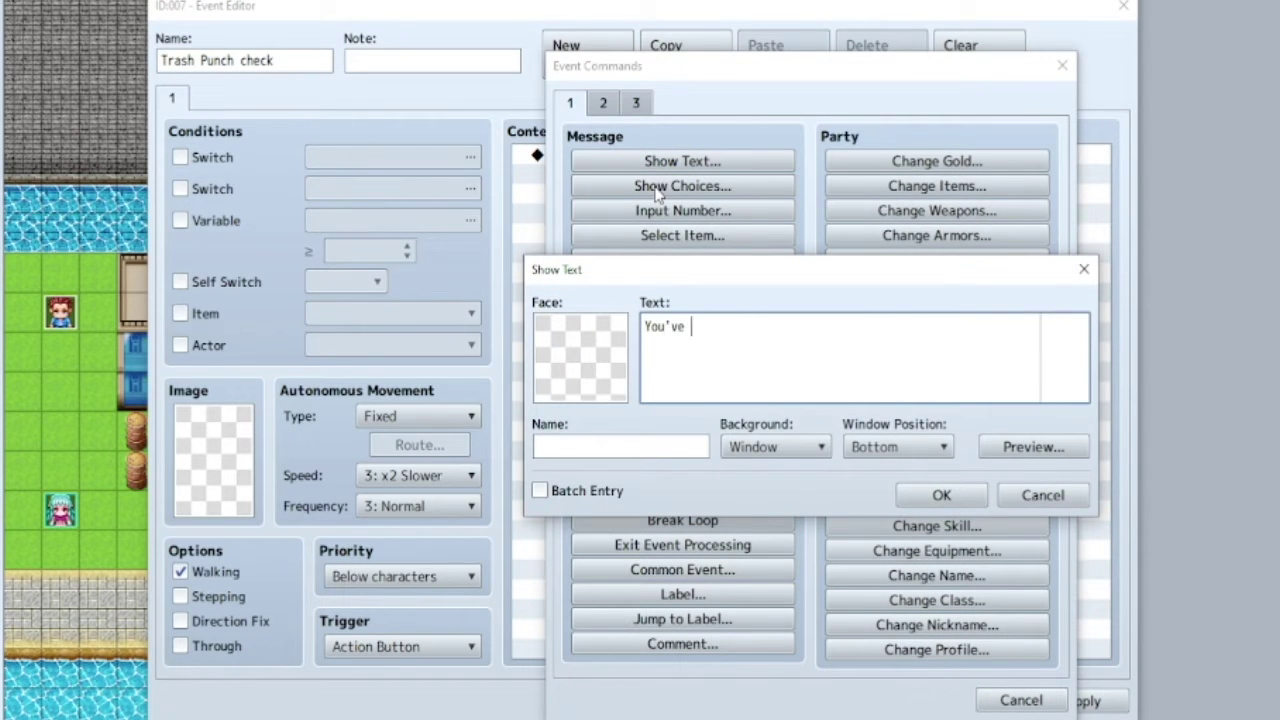
type("hed the trash  can \\v[]")
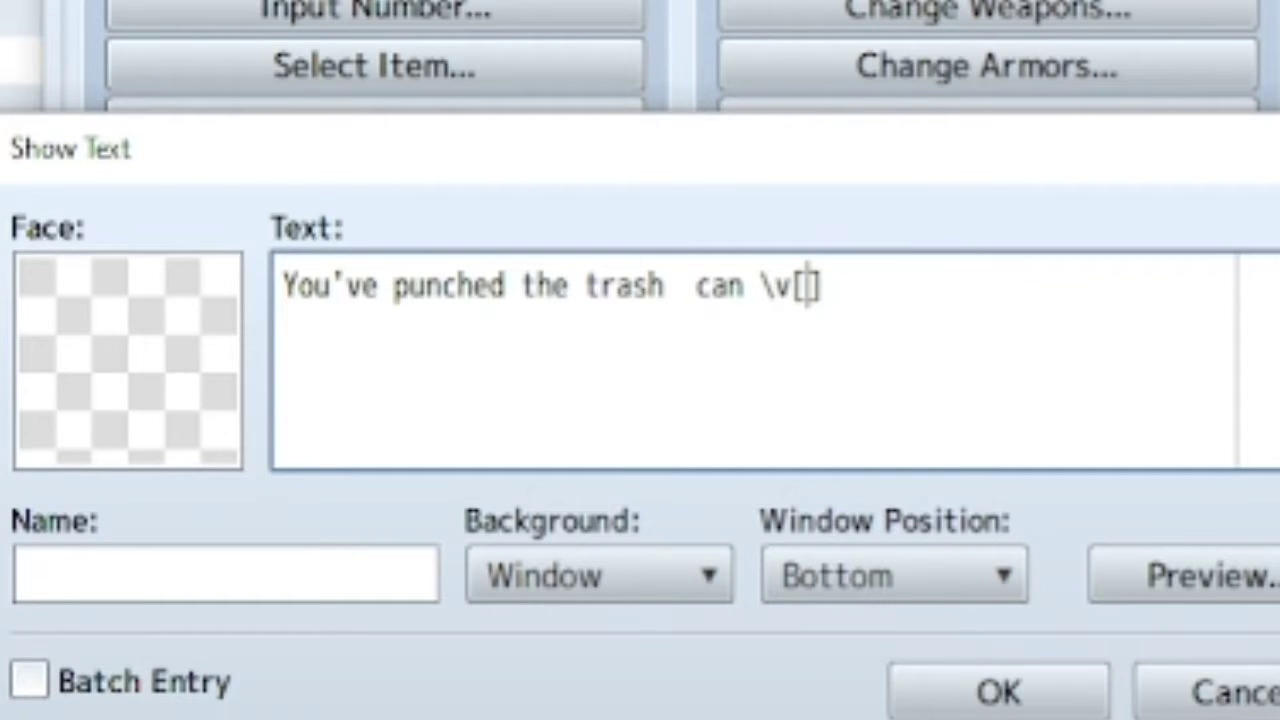
type("000")
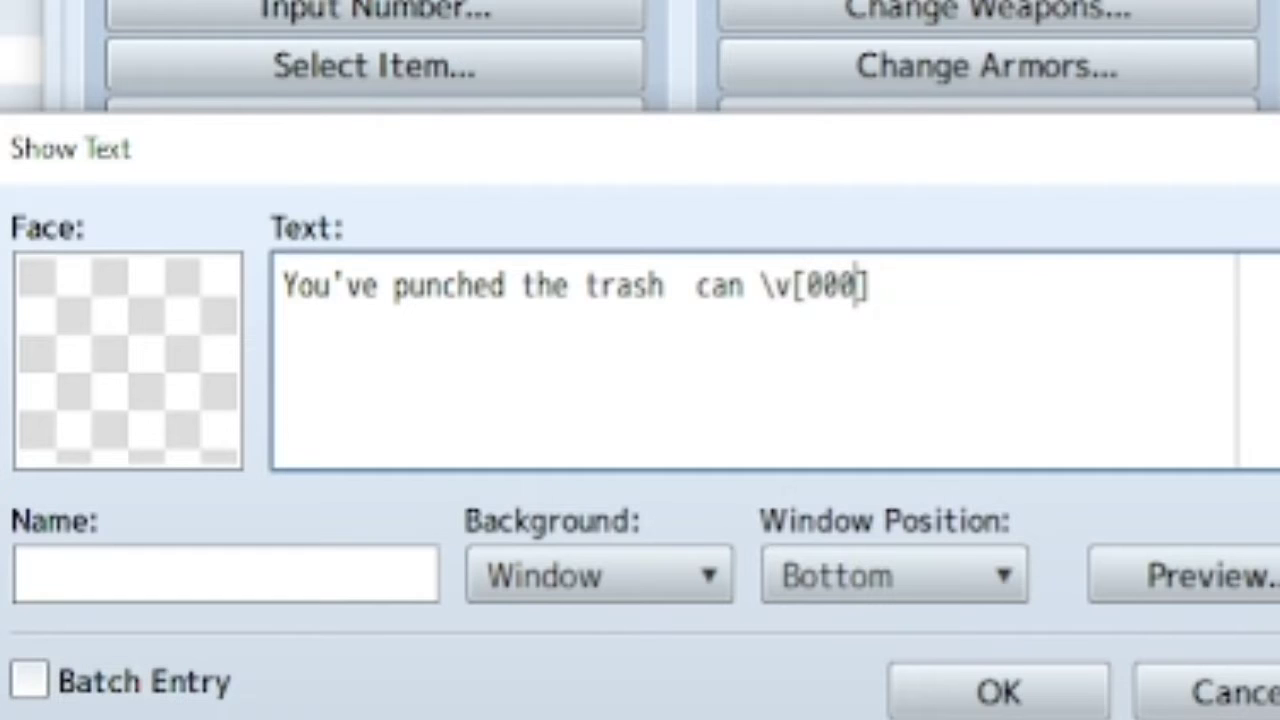
type("1")
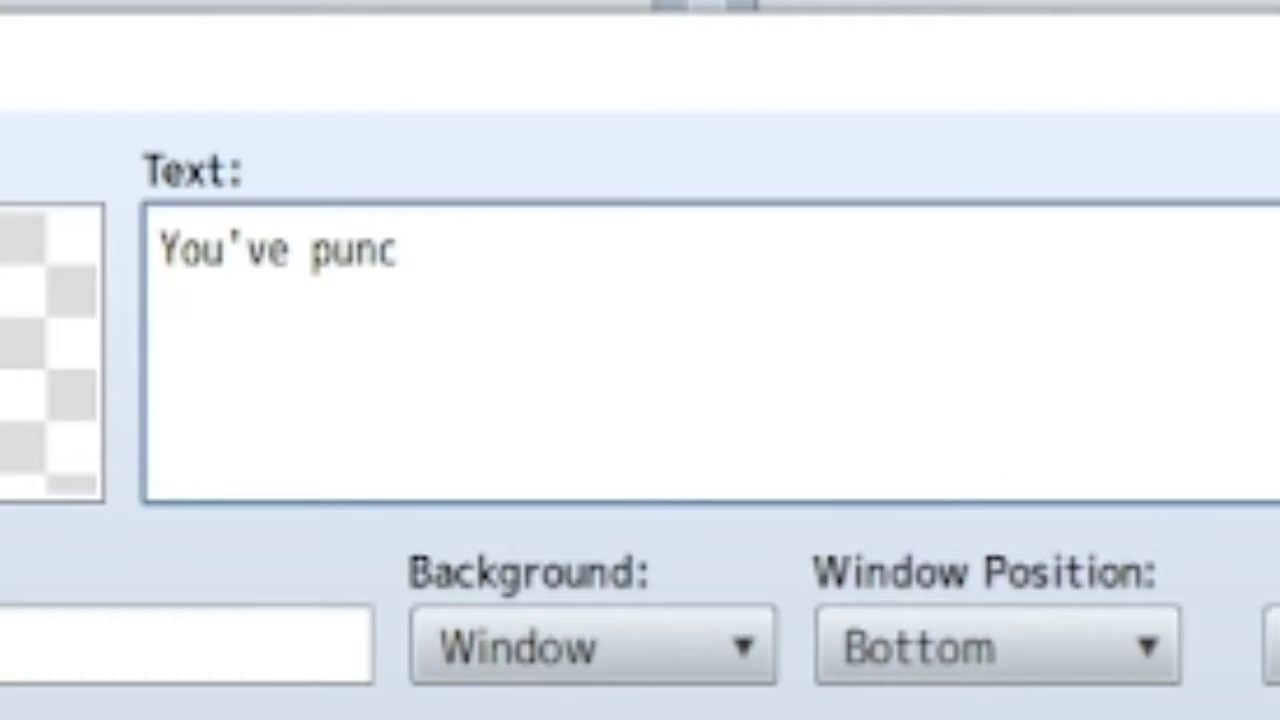
type("hed the trash  can \\v[]")
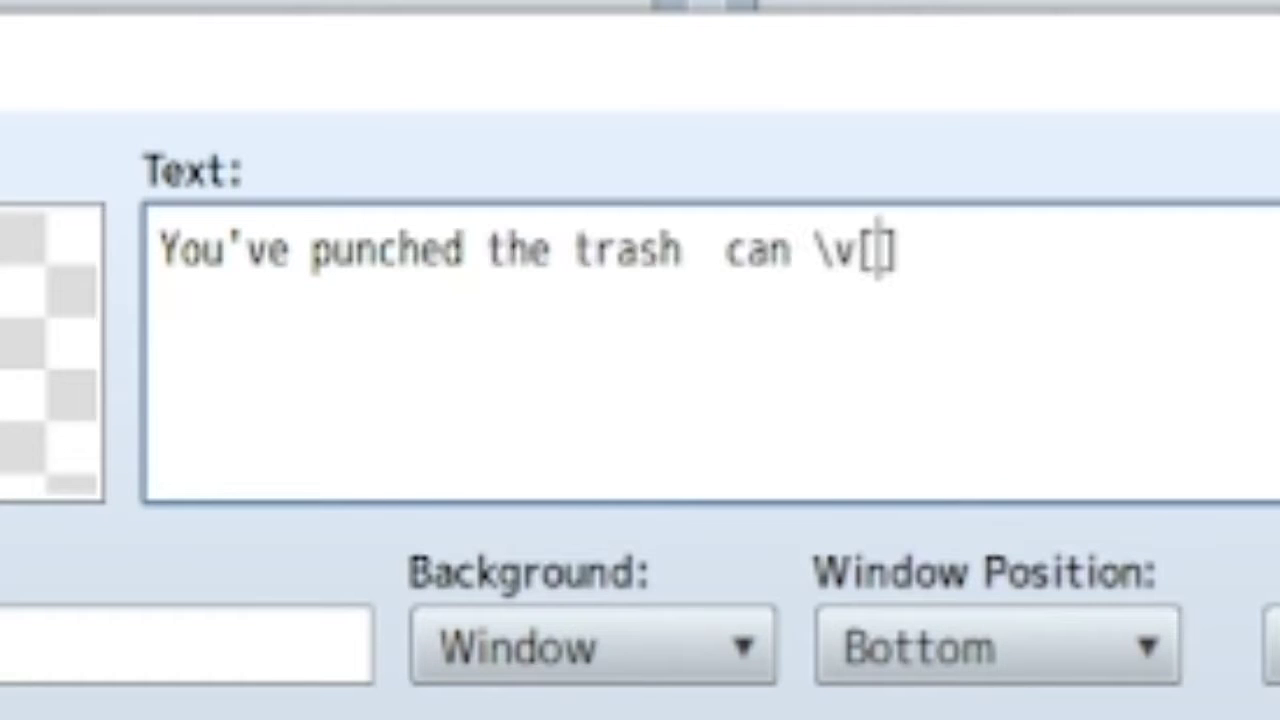
type("0001")
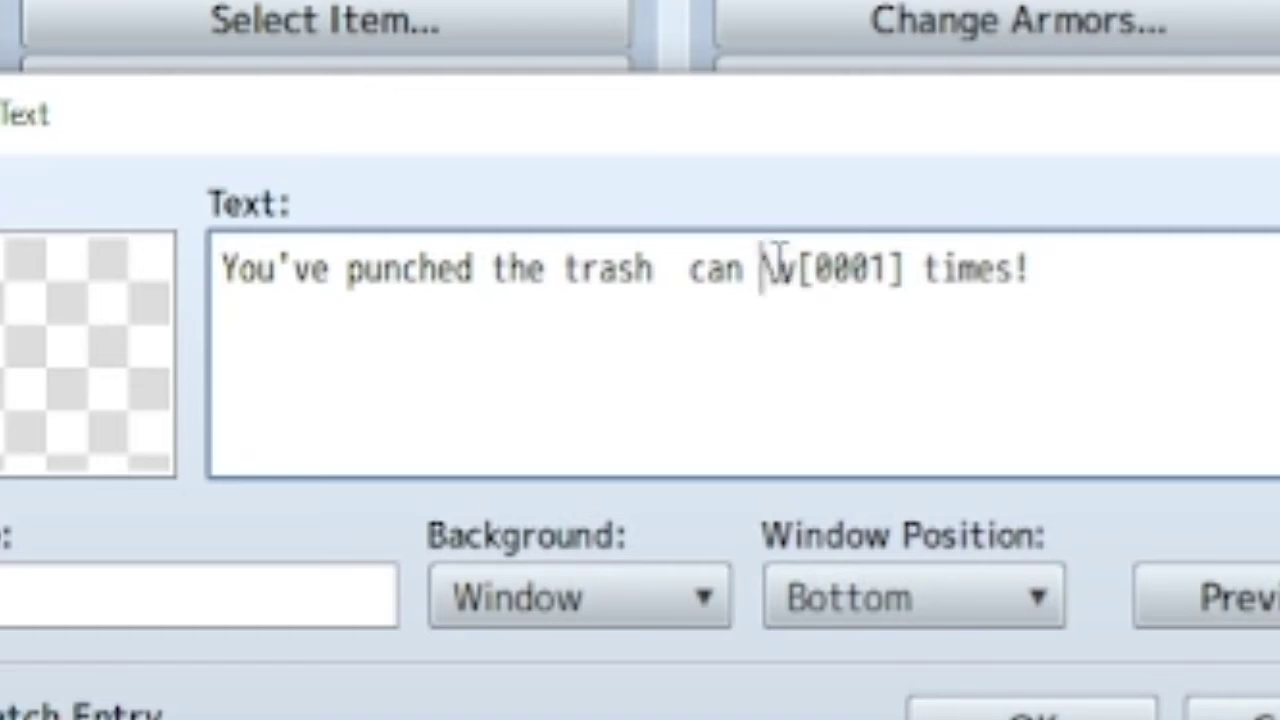
left_click_drag(845, 325, 896, 325)
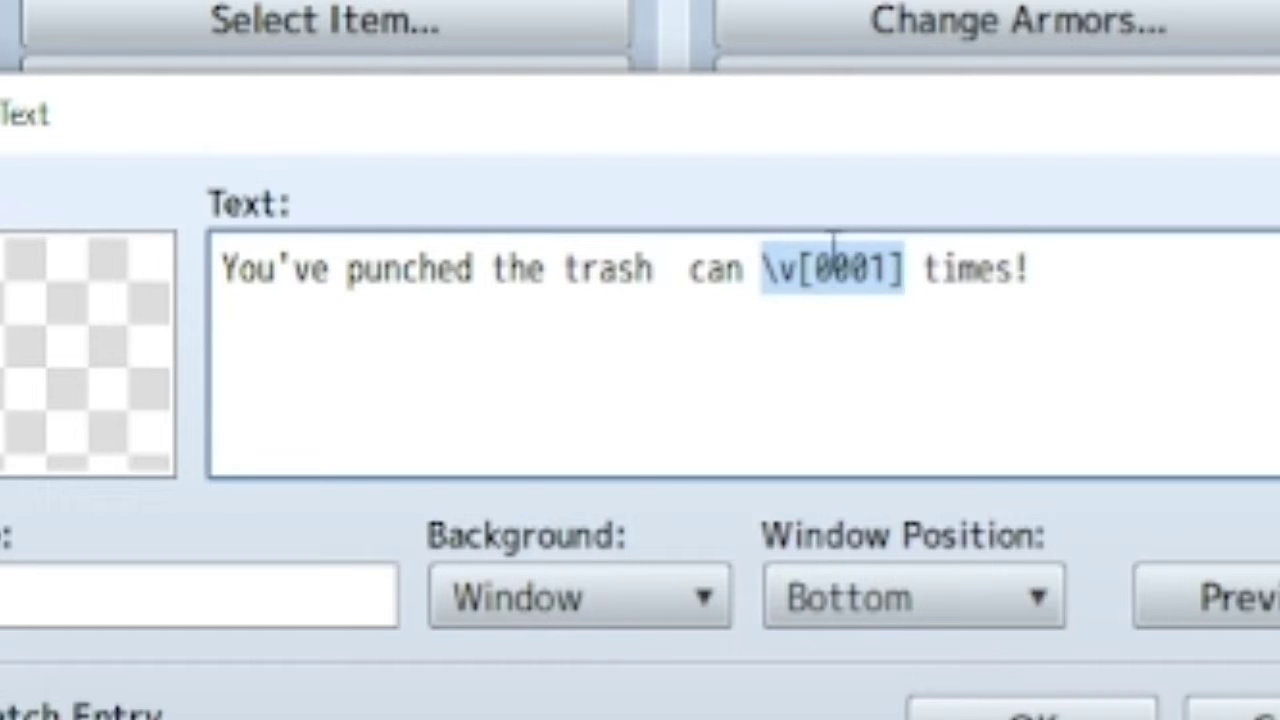
left_click(677, 271)
key("BackSpace")
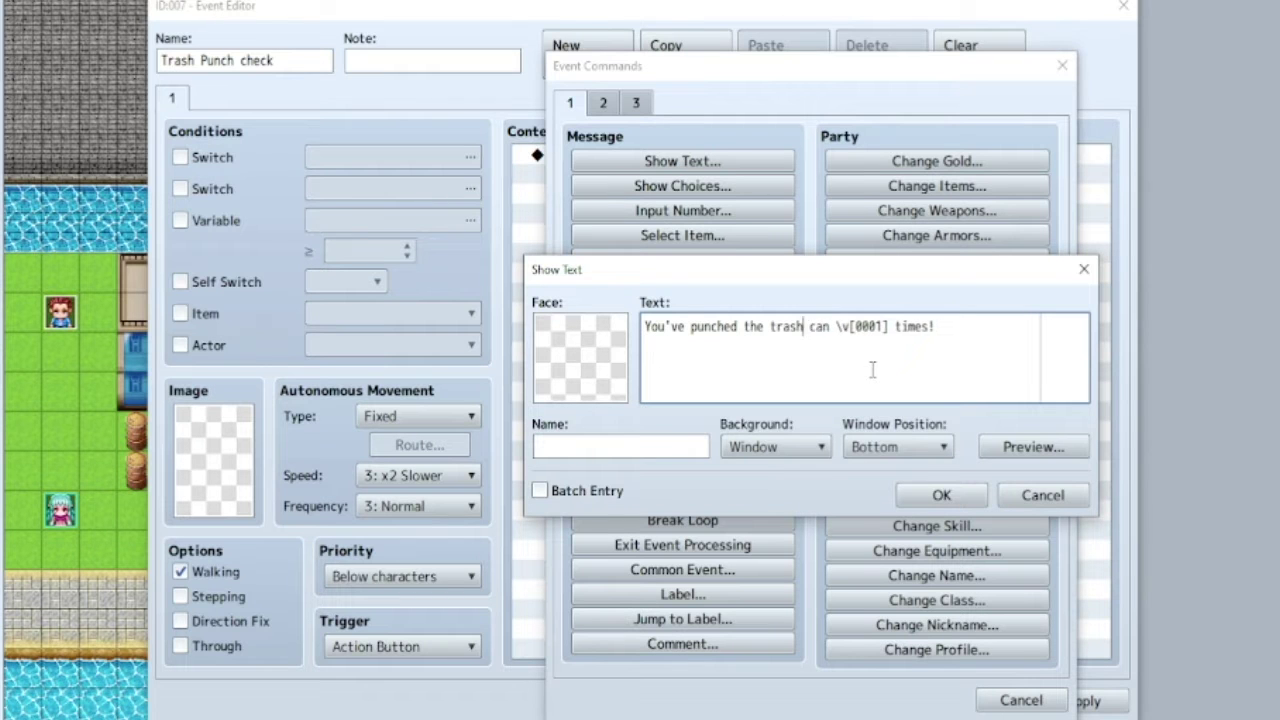
left_click(941, 494)
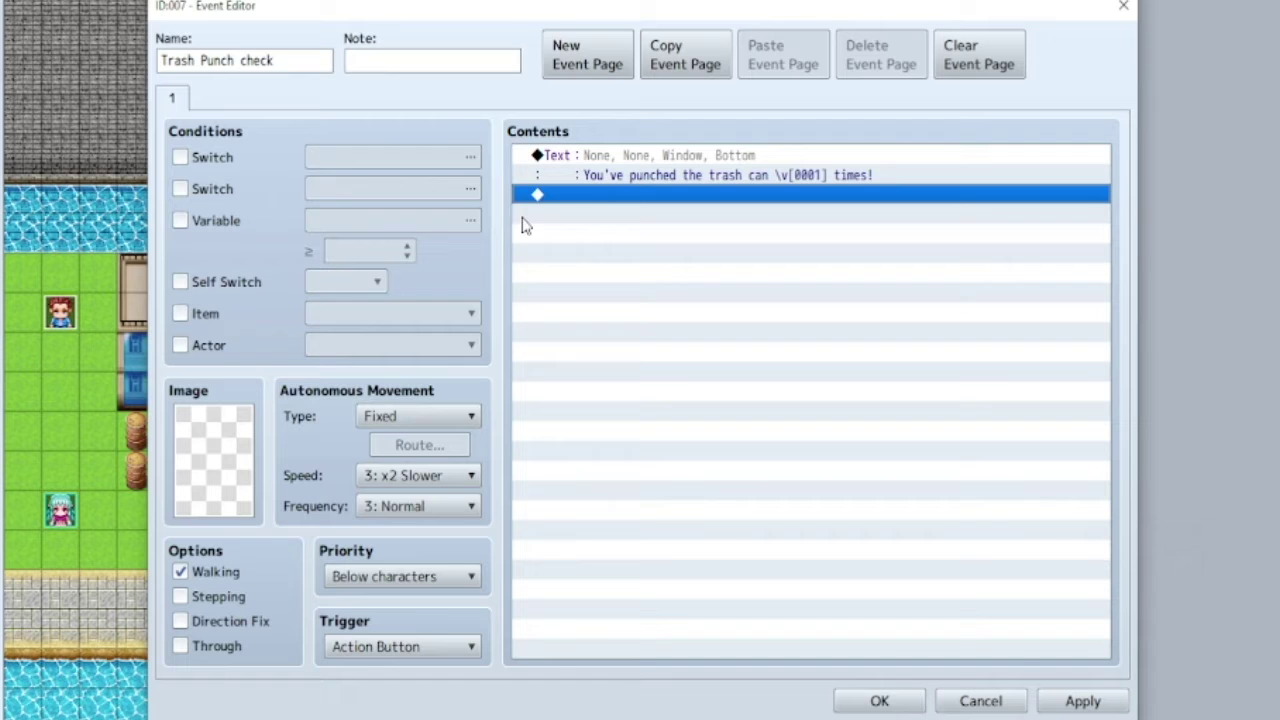
Enable the page's variable condition for 0001 Trash Punches at 0 or more, inspect the variable list without switching variables, and save the event.
left_click(180, 221)
left_click(400, 220)
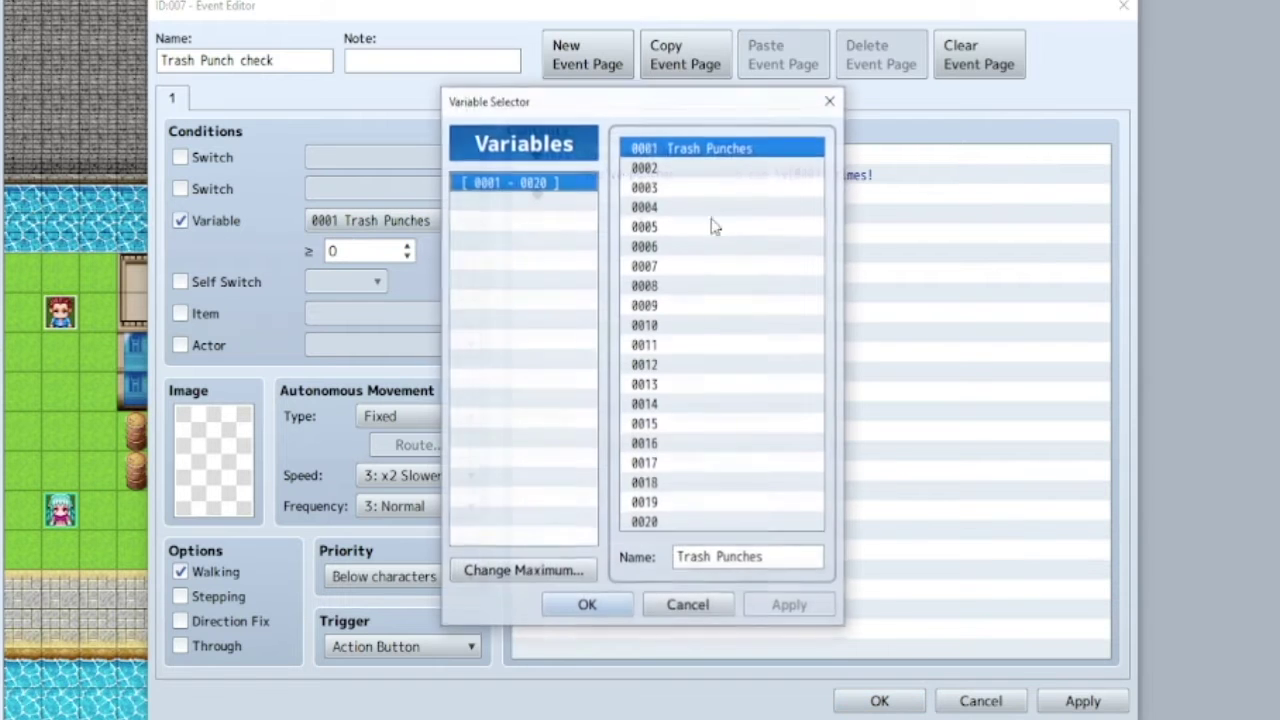
left_click(655, 329)
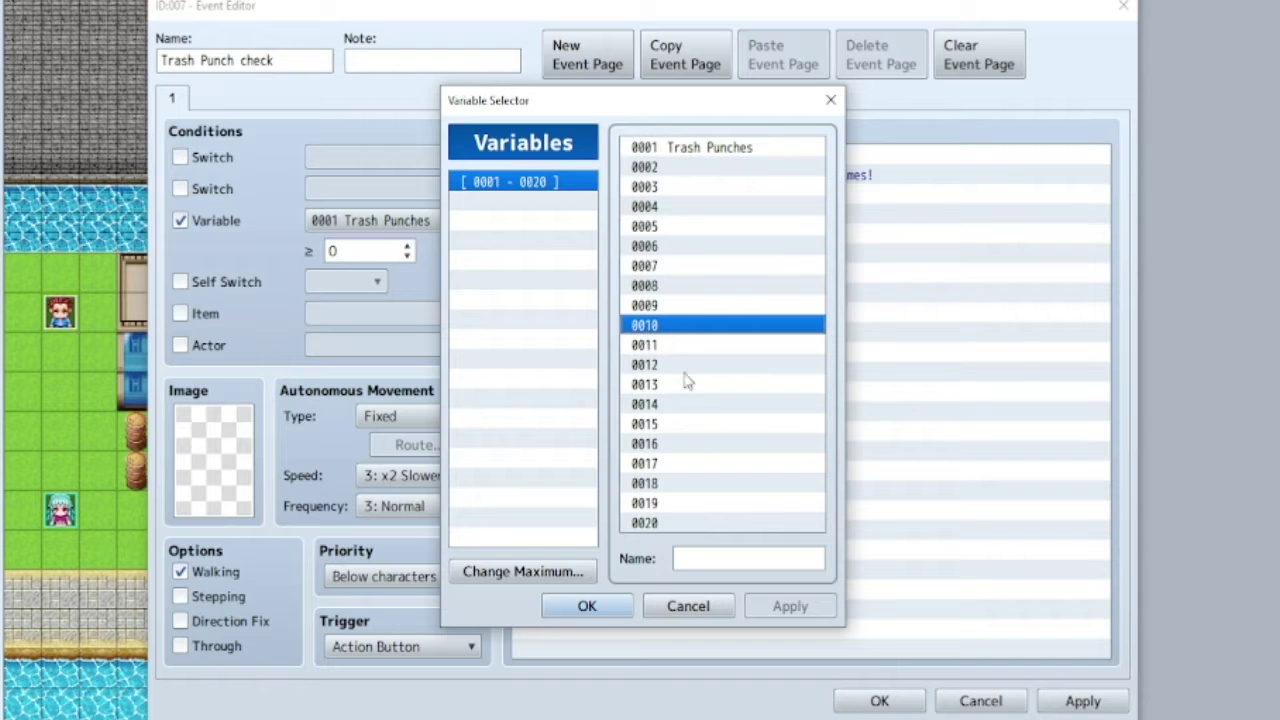
left_click(680, 605)
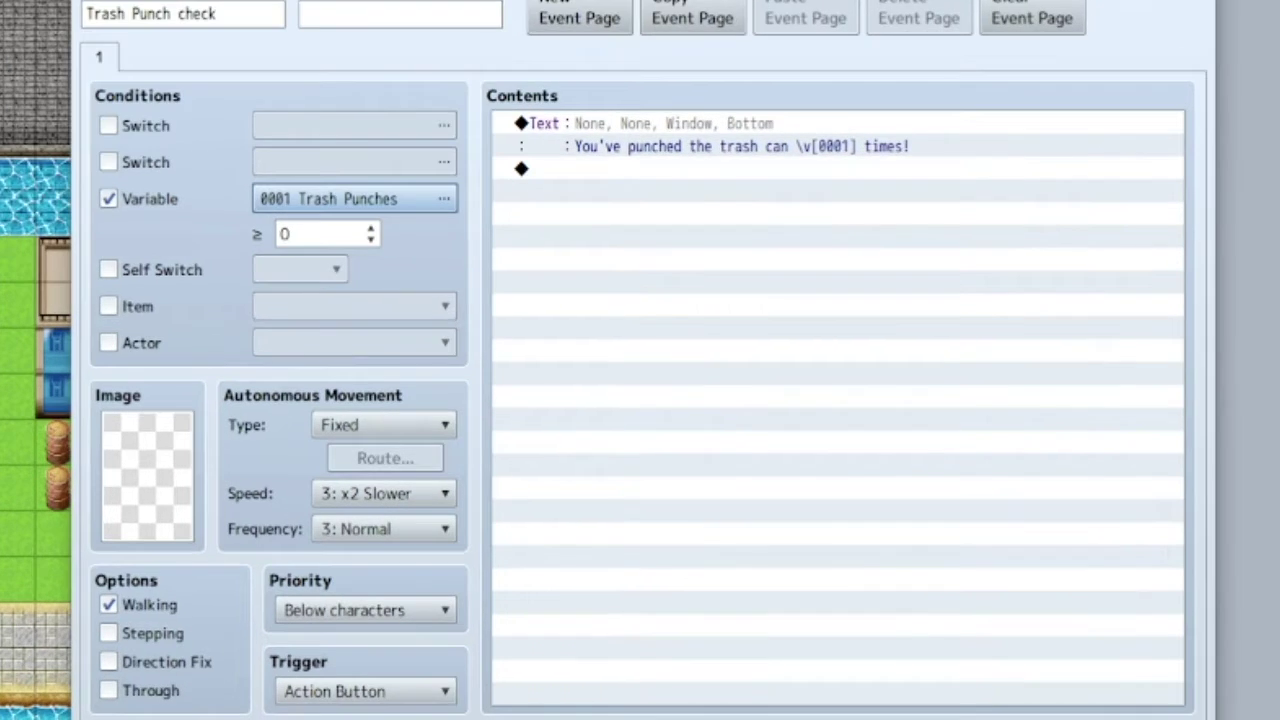
key("Return")
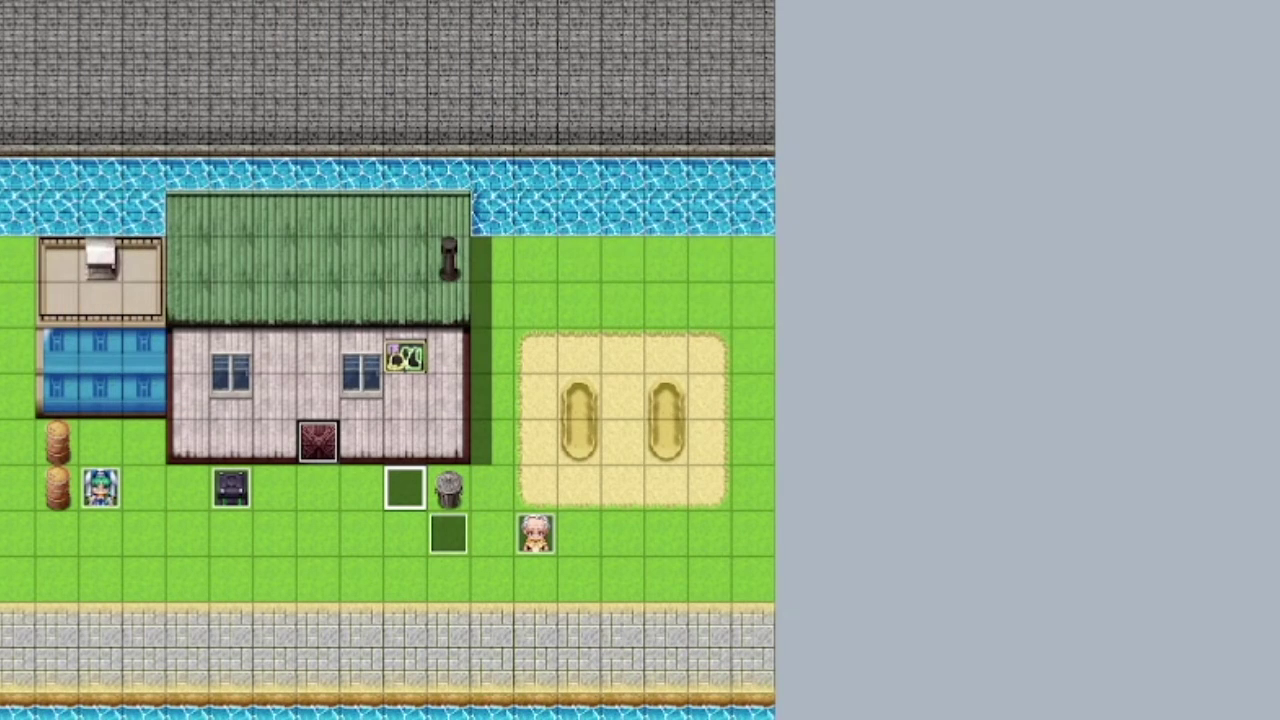
Start a playtest, walk to the tile beside the trash can, and trigger the punch count message before any punches.
key("ctrl+r")
key("Return")
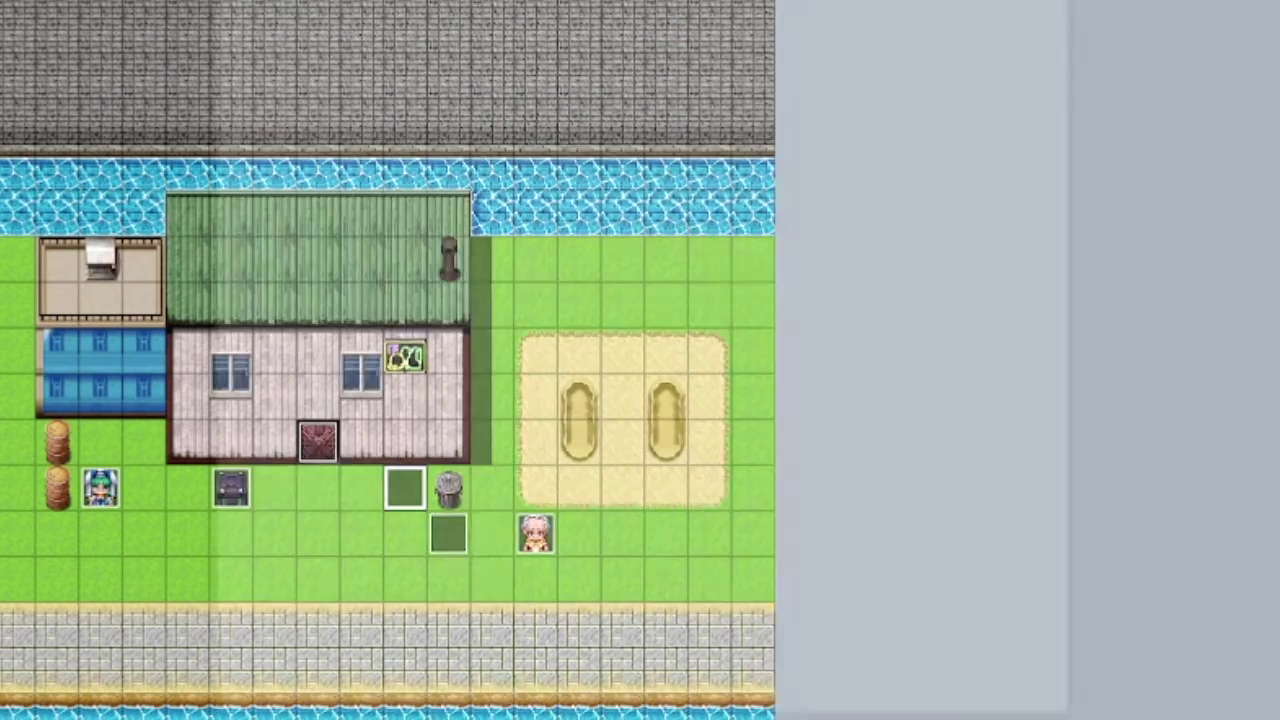
key("Up")
key("Return")
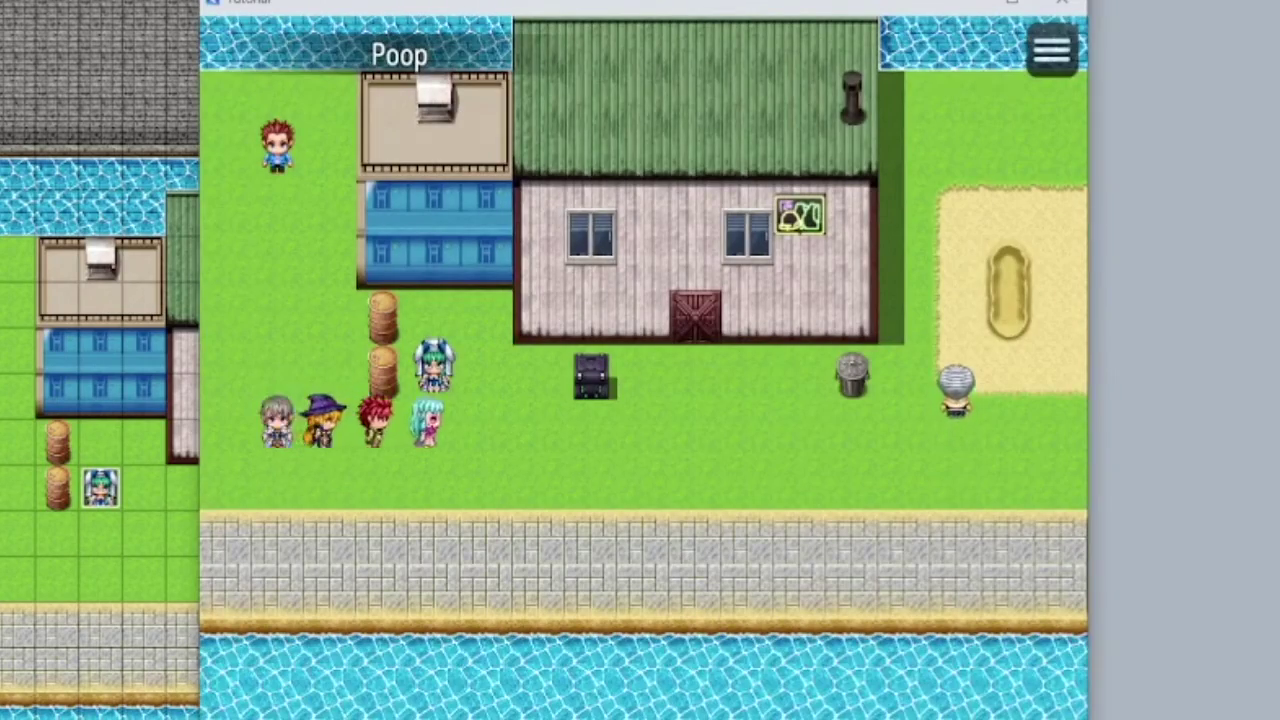
key("Right")
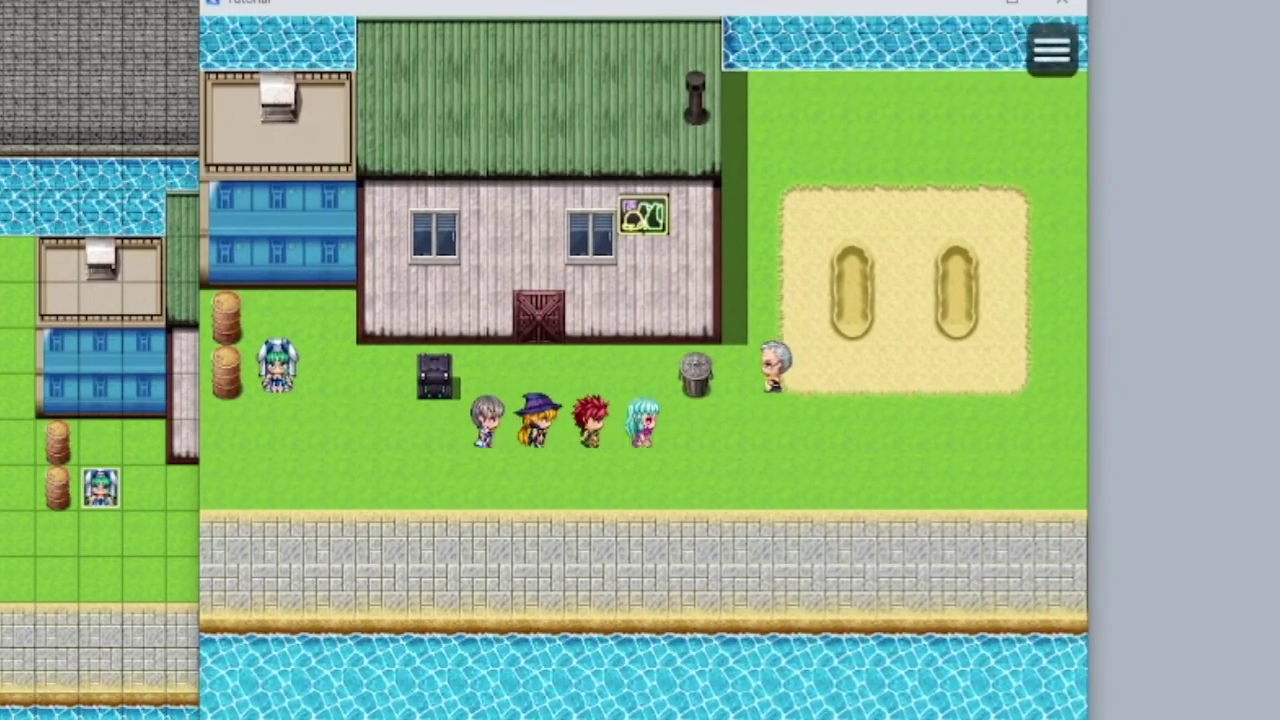
key("Up")
key("Return")
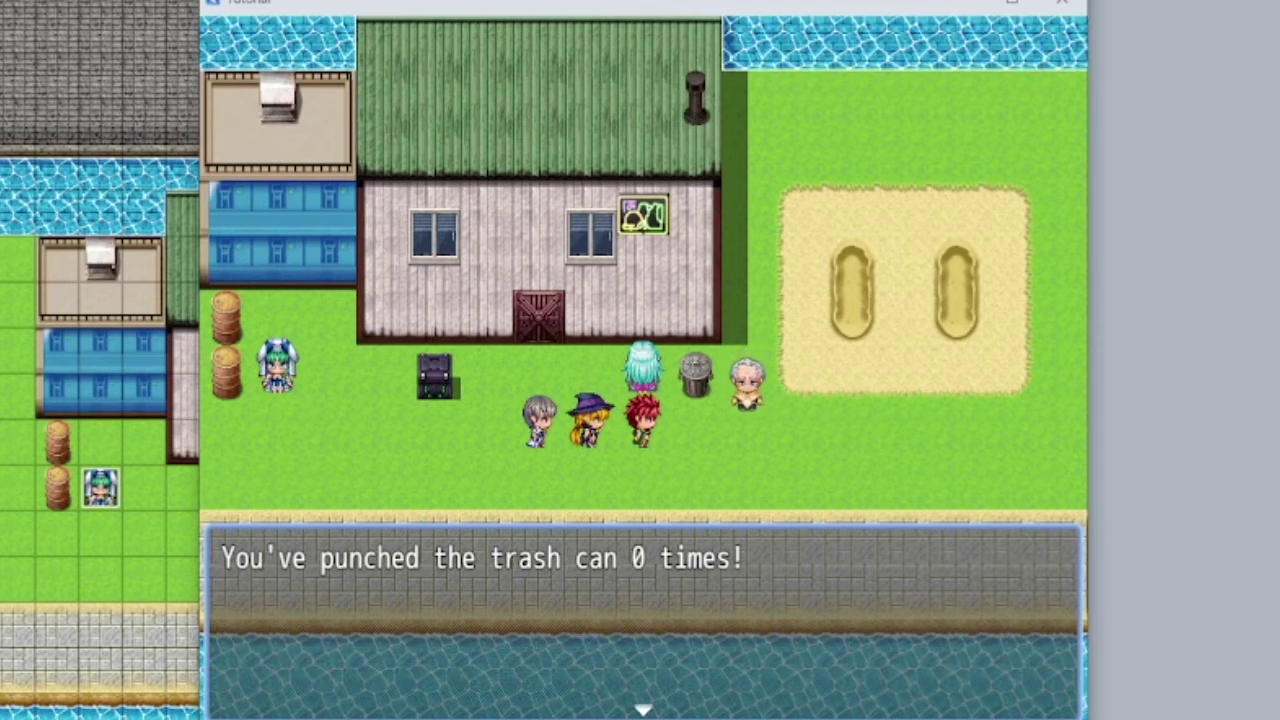
key("Return")
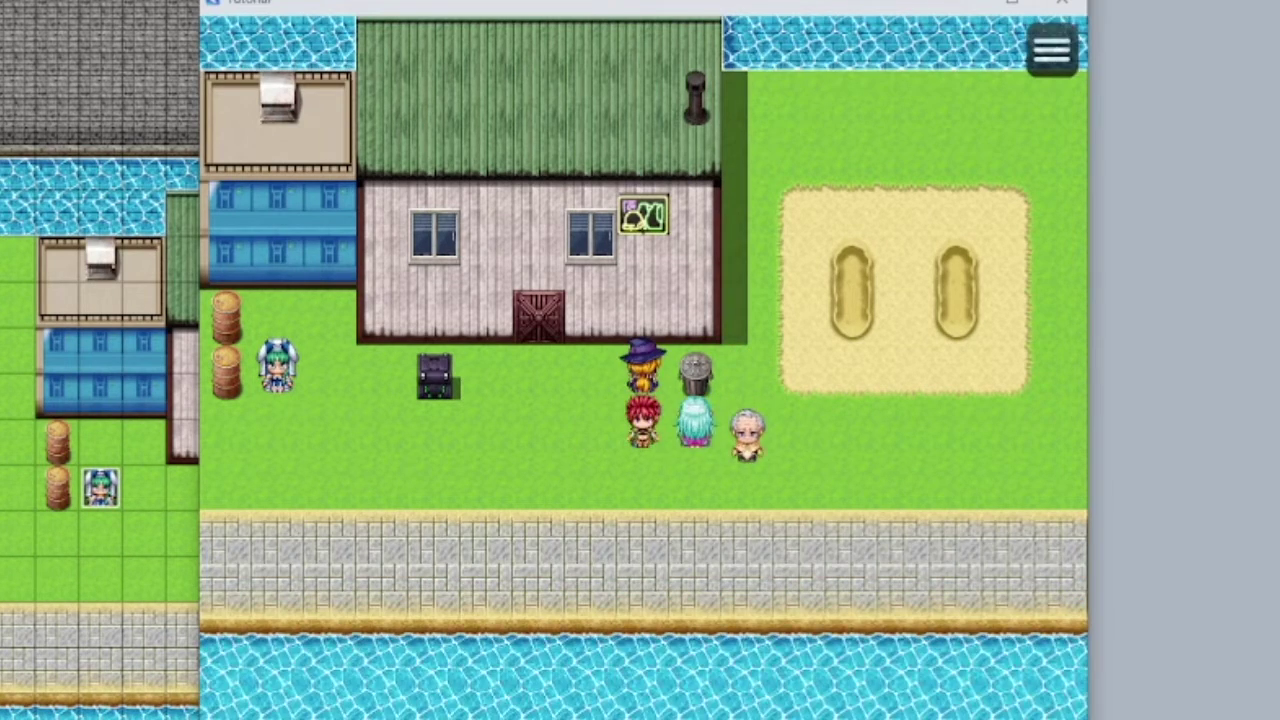
Punch the trash can repeatedly, trigger the punch count message again from the neighbouring tile, and end the playtest.
key("Return")
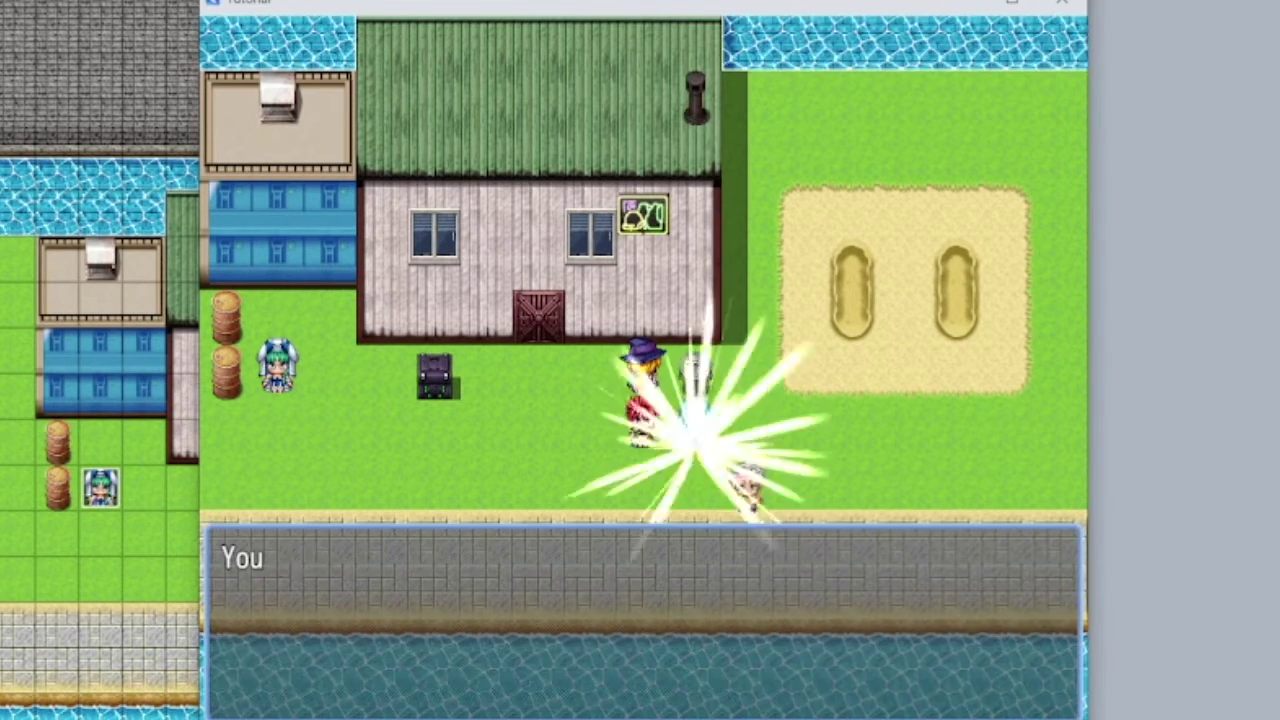
key("Return")
key("Return")
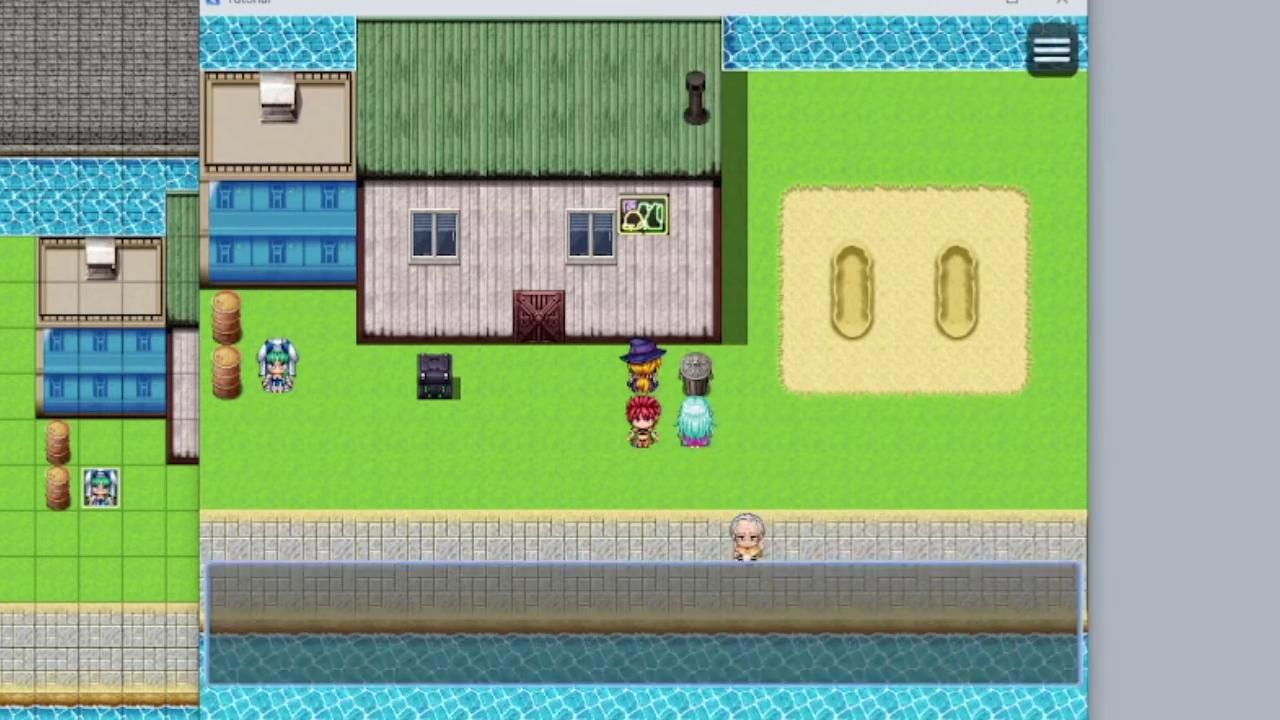
key("Return")
key("Return")
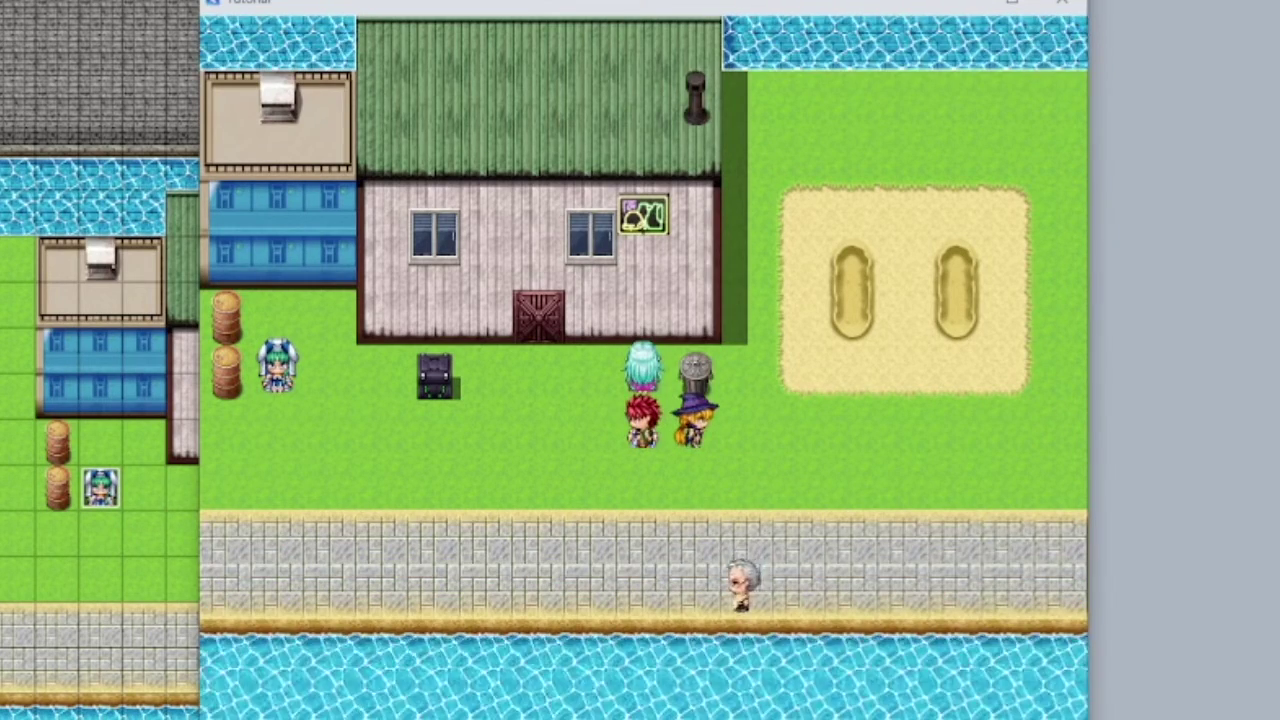
key("Return")
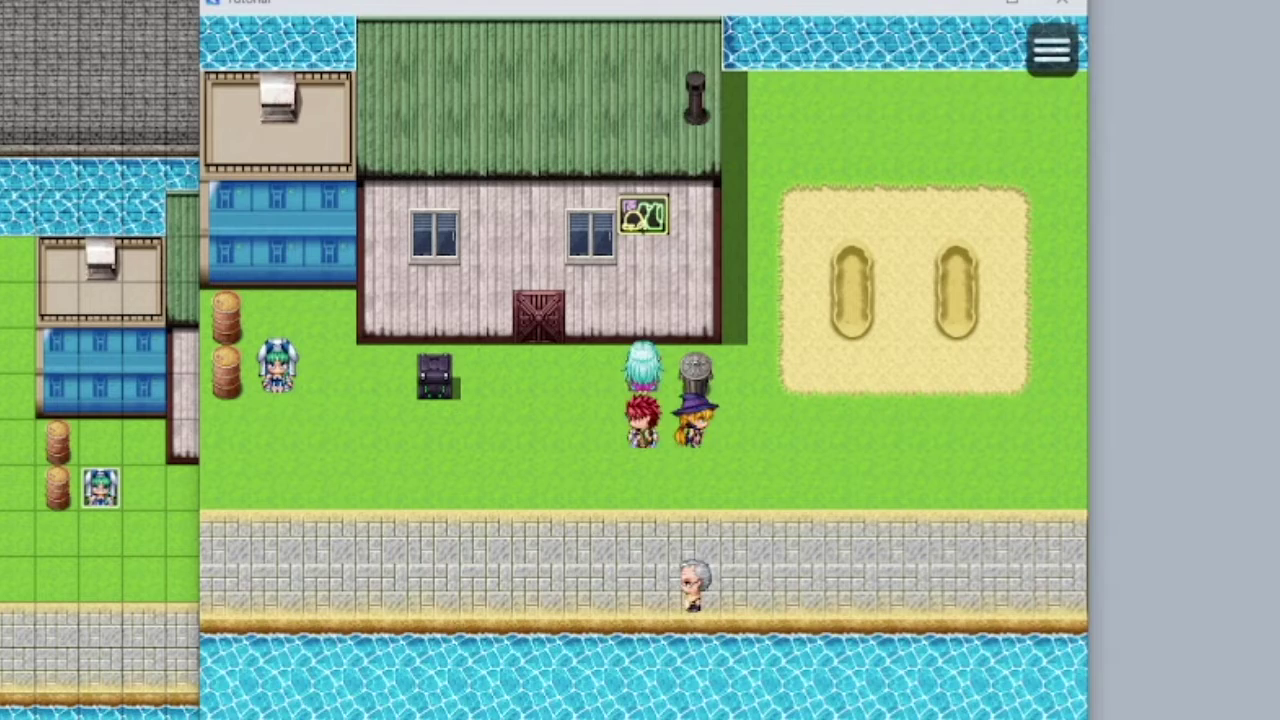
key("Return")
key("Return")
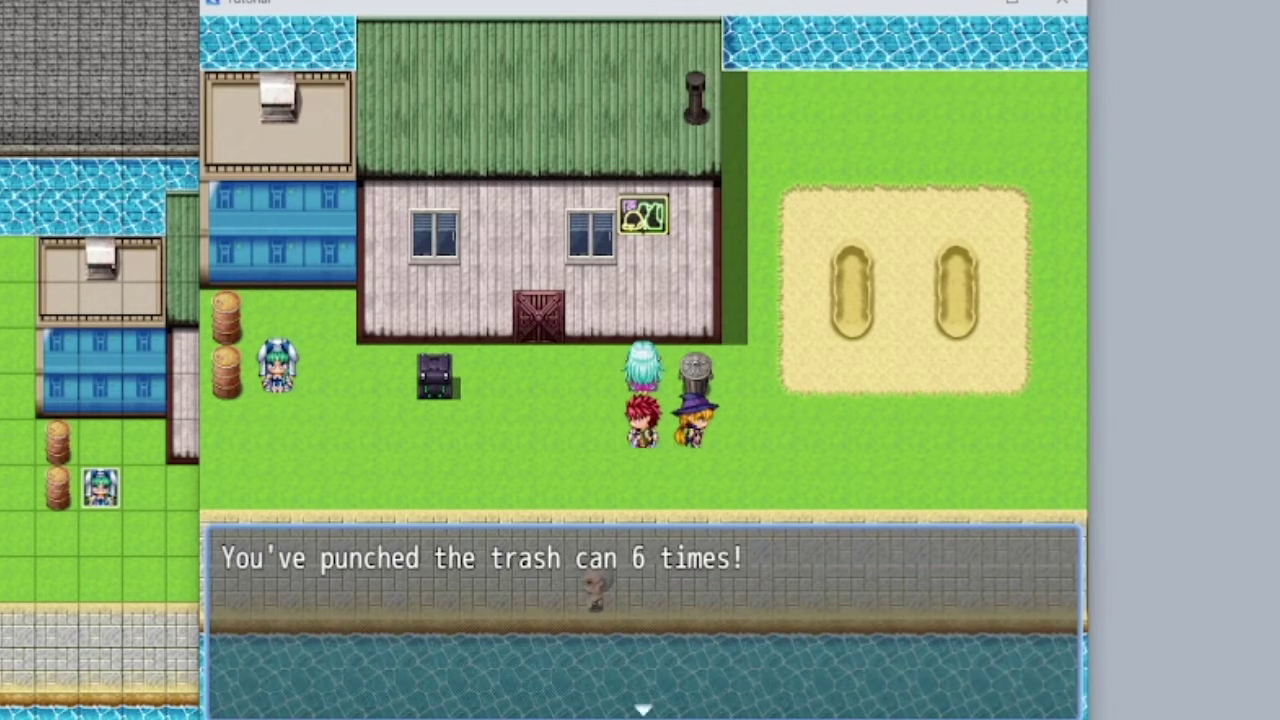
key("Return")
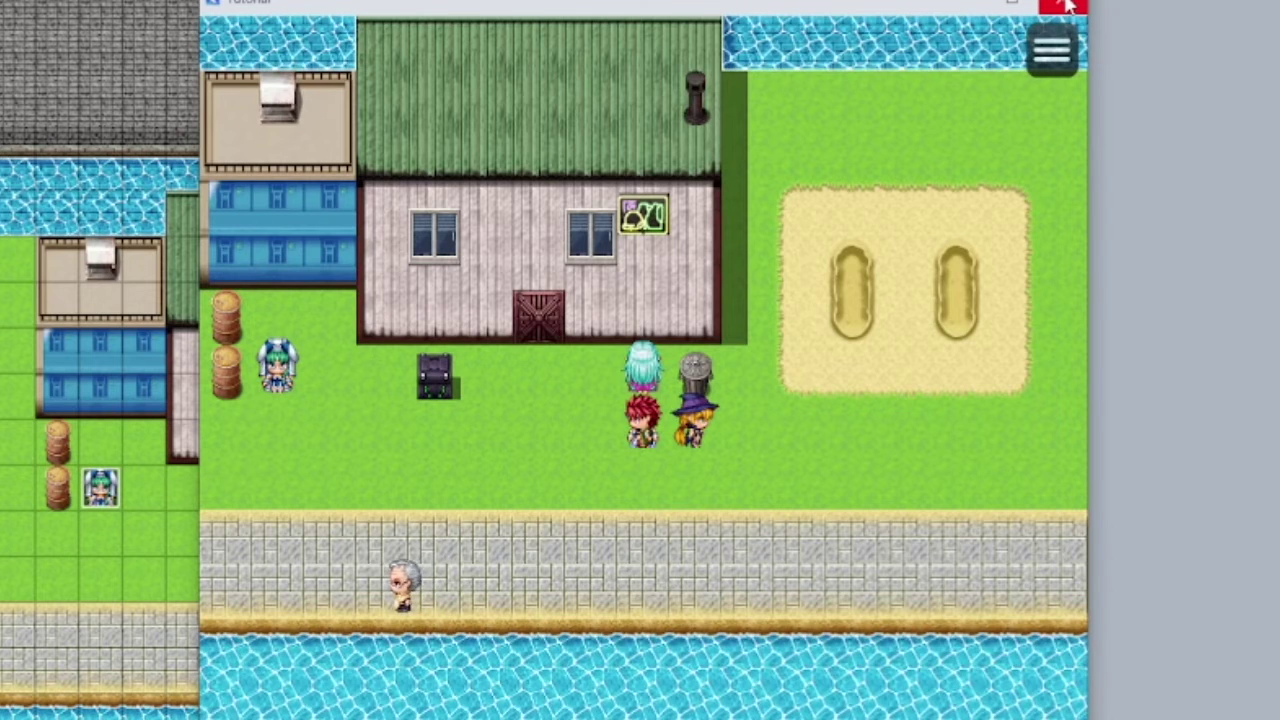
left_click(1068, 6)
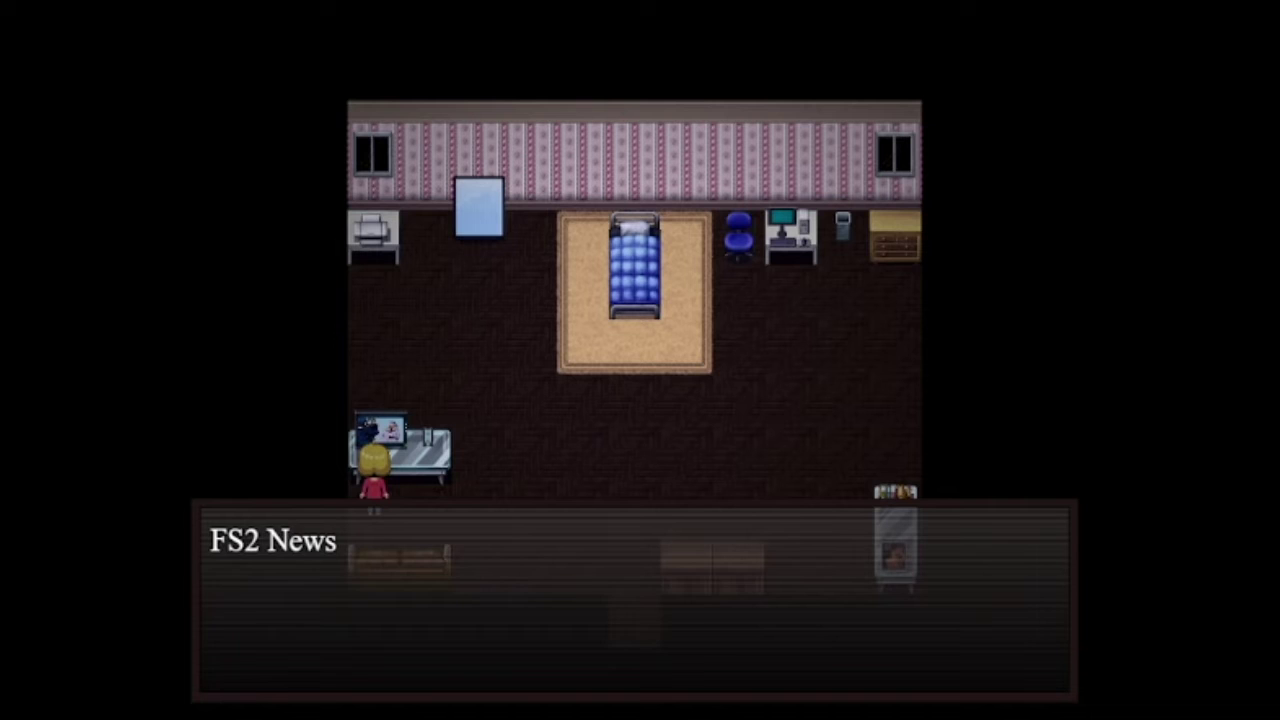
key("Return")
key("Return")
key("Return")
key("Return")
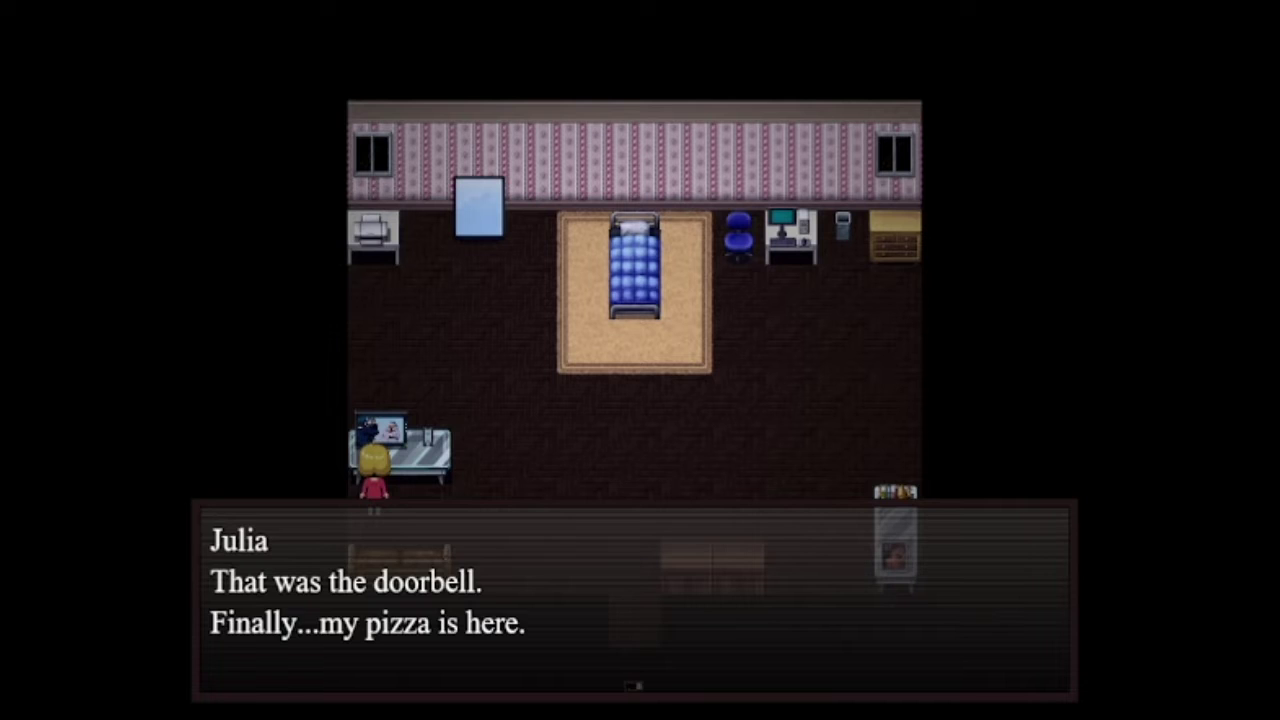
key("Return")
key("Down")
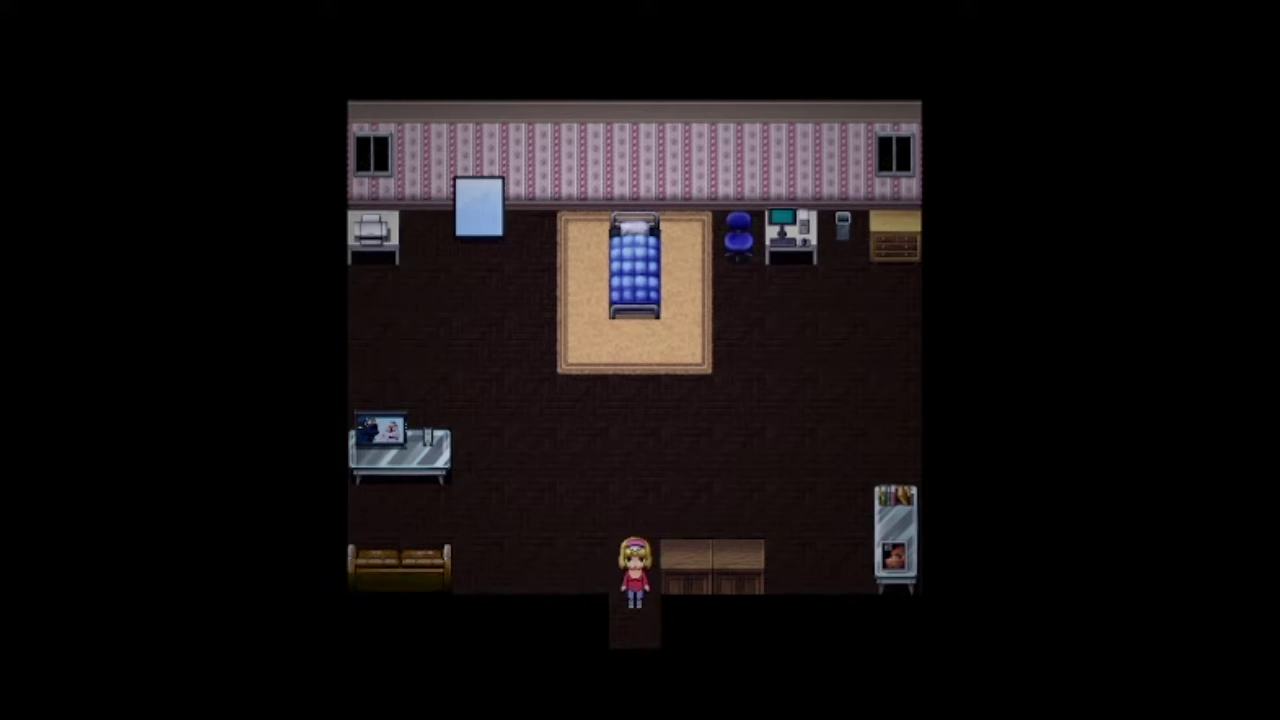
key("Down")
key("Right")
key("Right")
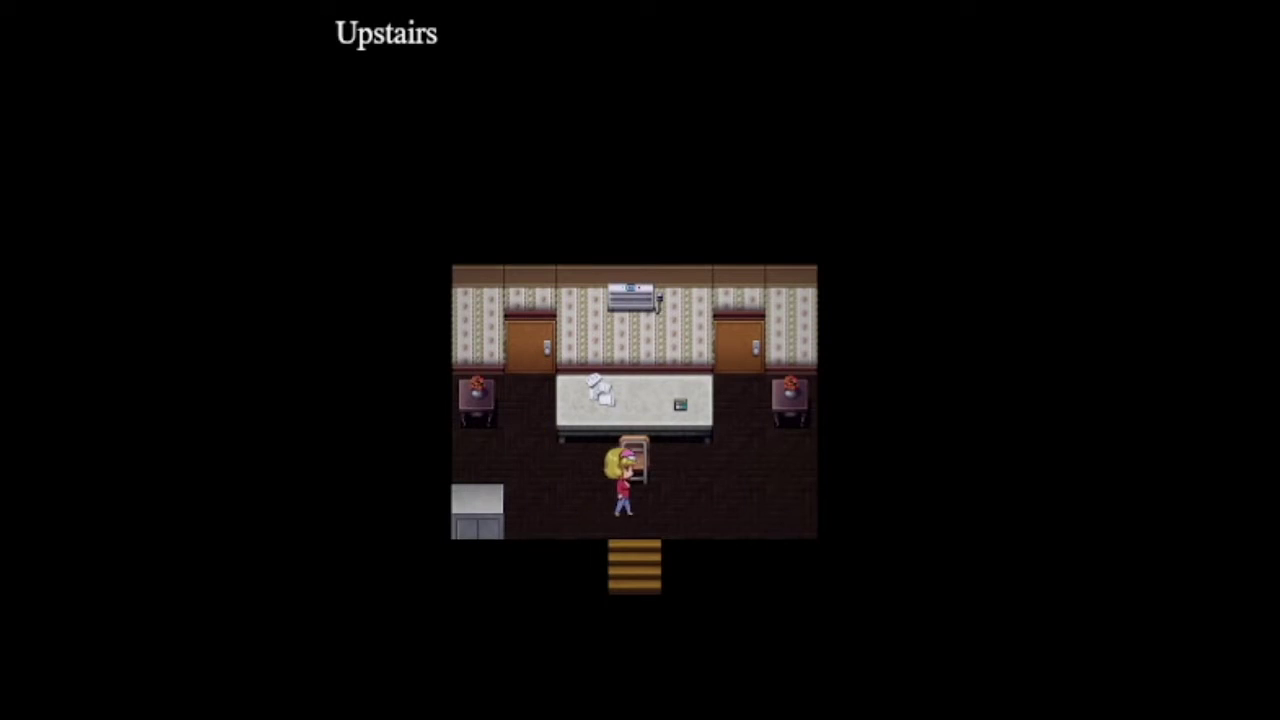
key("Down")
key("Down")
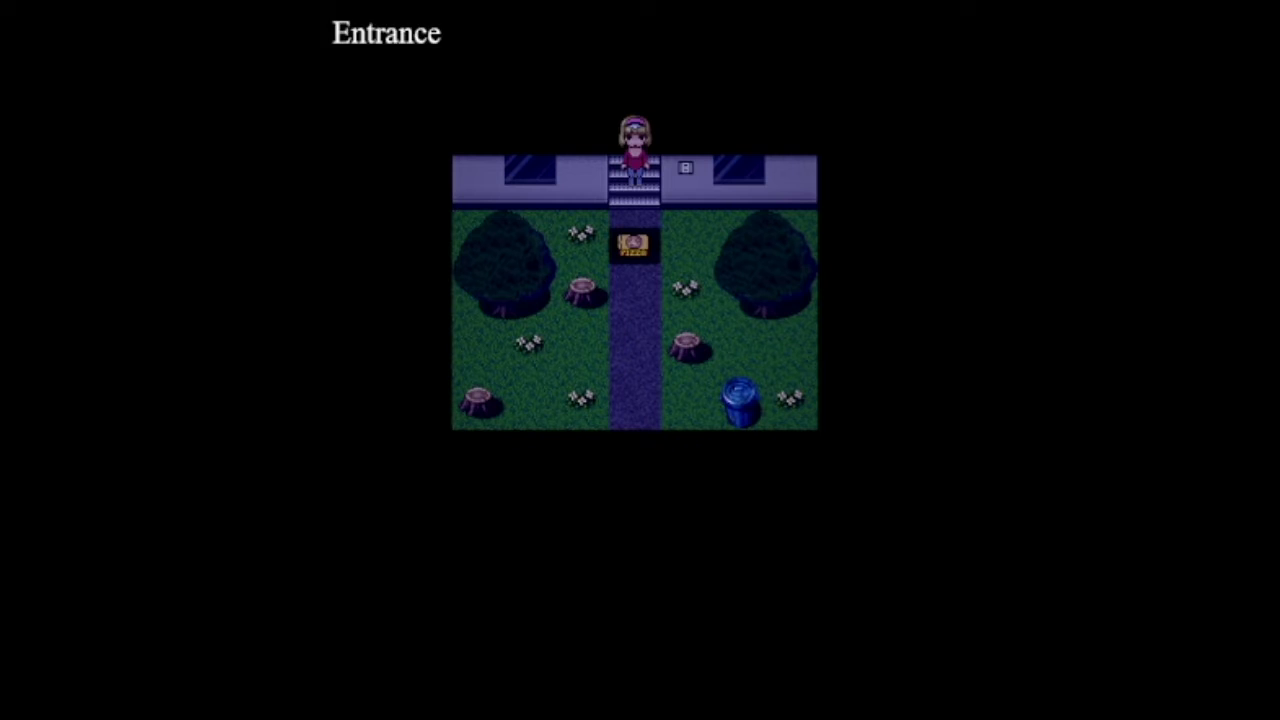
key("Return")
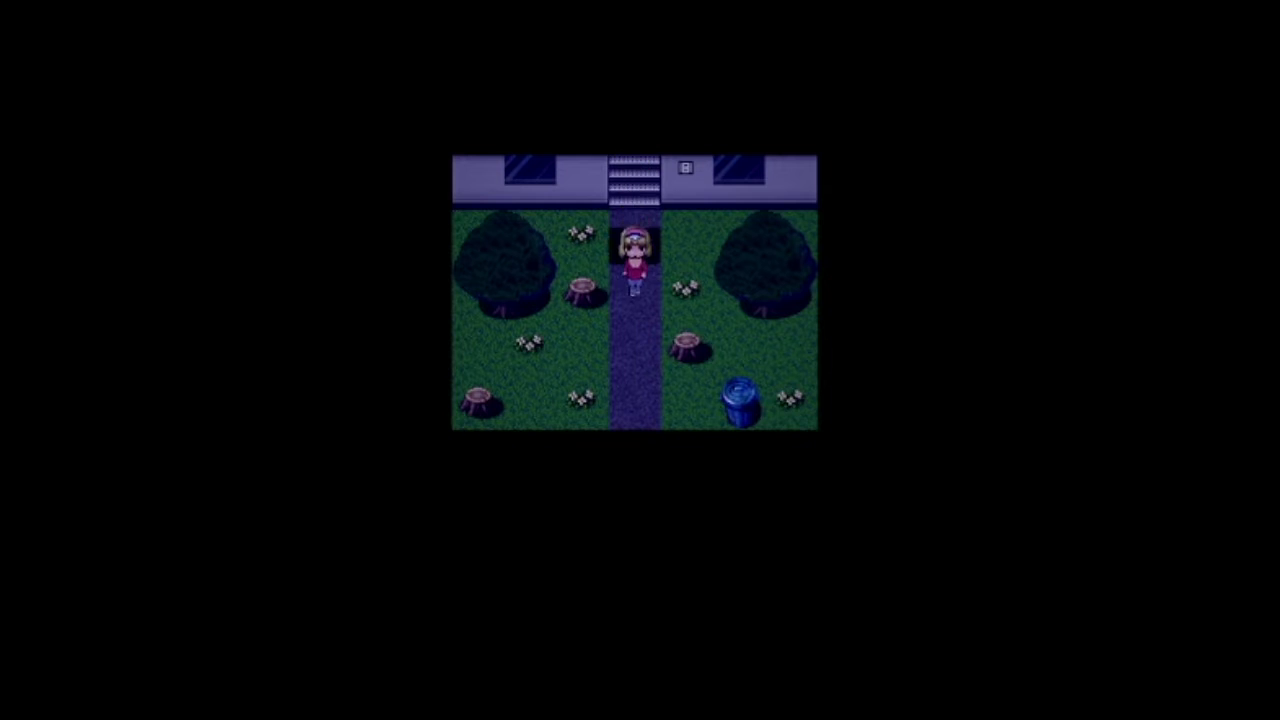
key("Up")
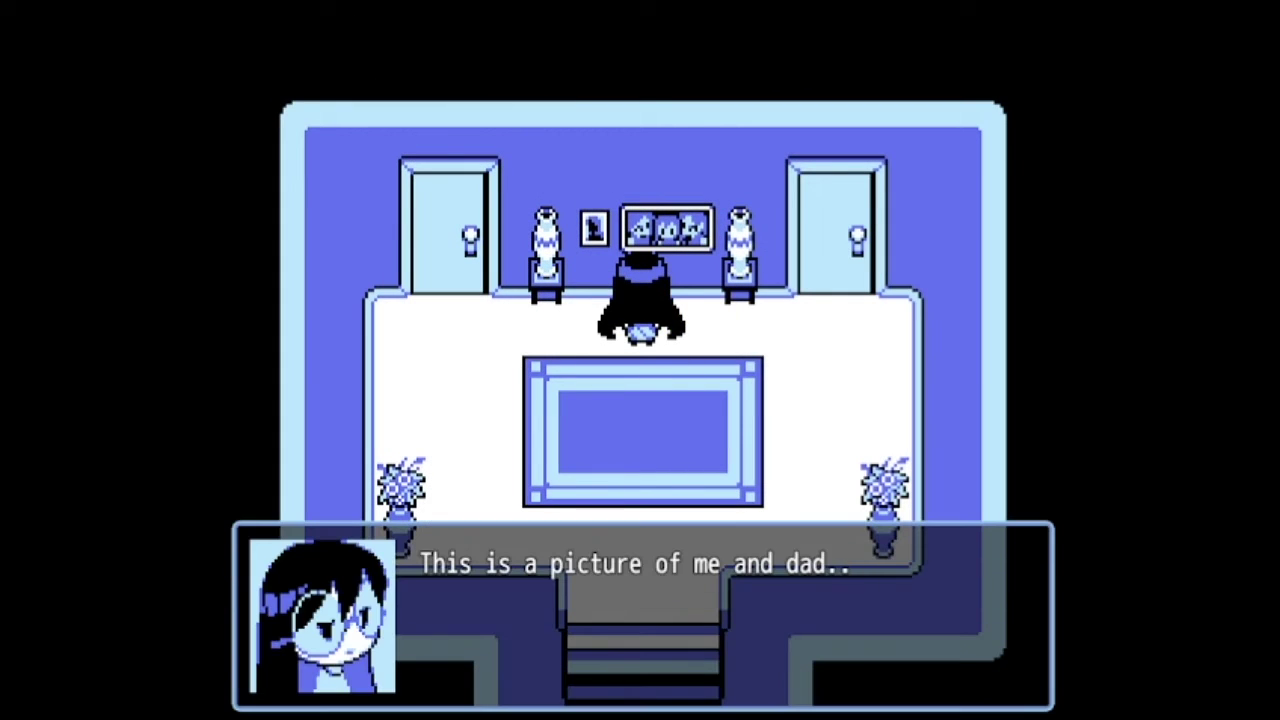
key("Return")
key("Return")
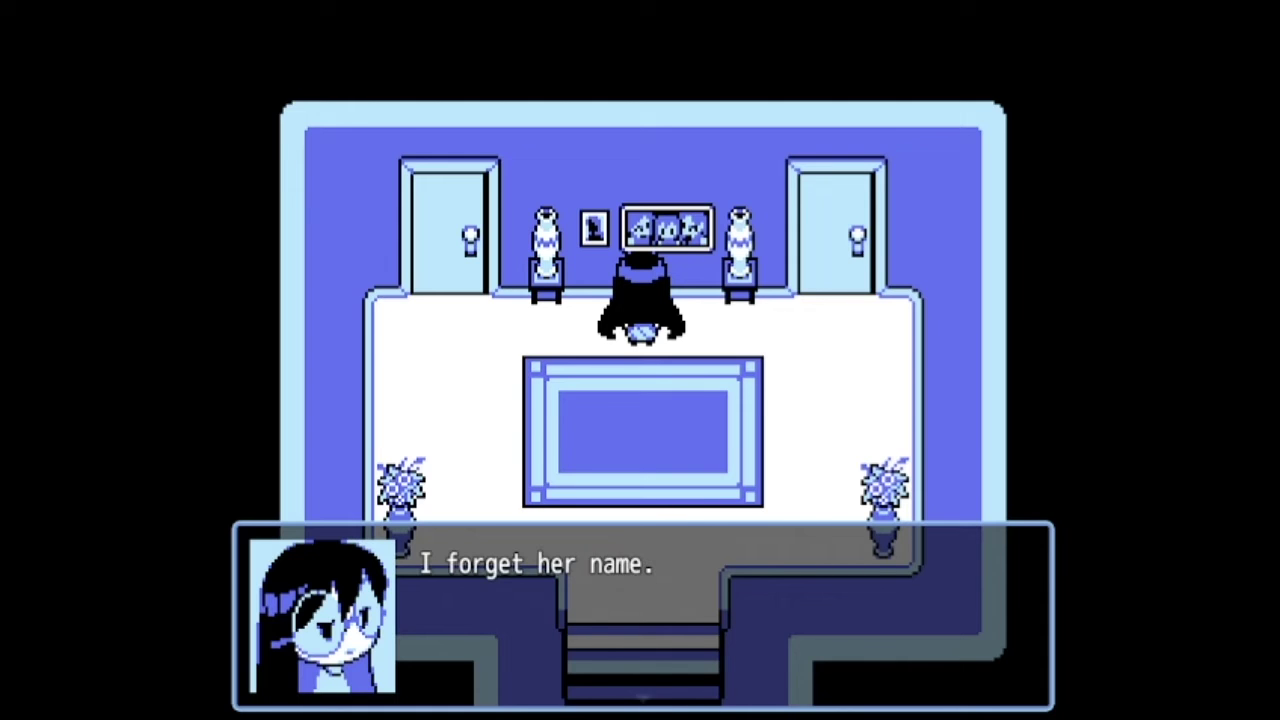
key("Return")
key("Down")
key("Down")
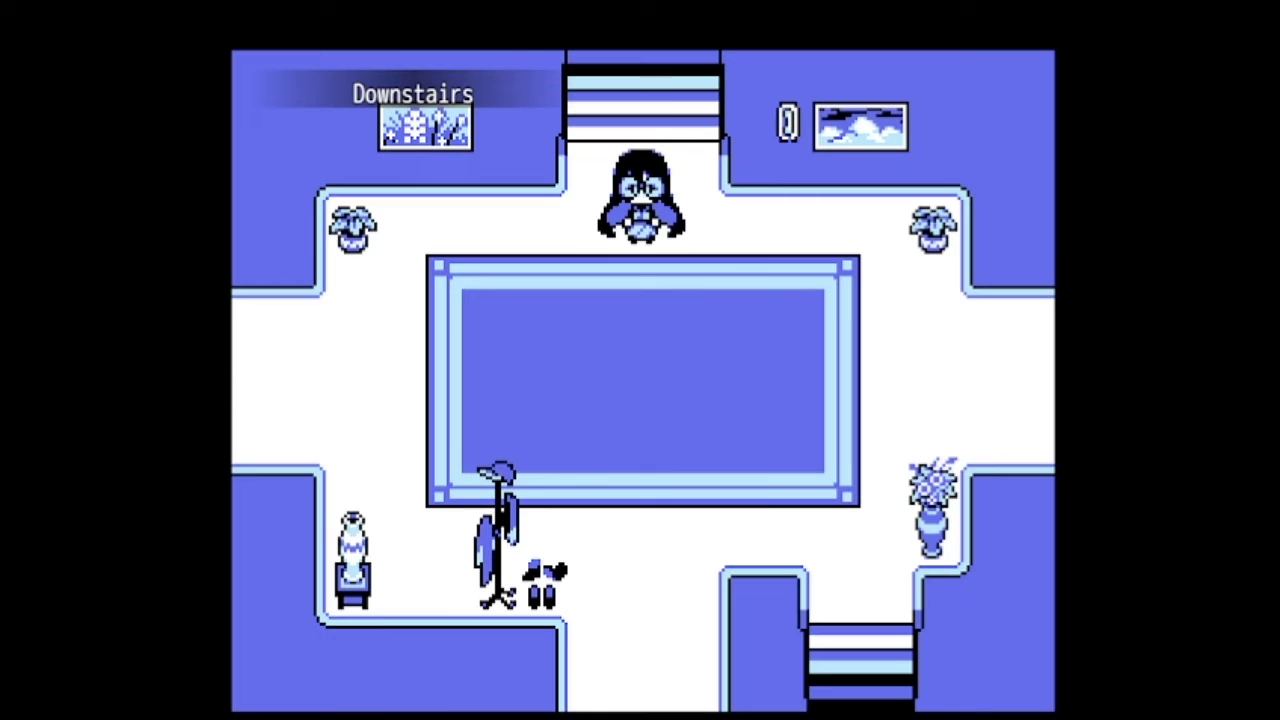
key("Down")
key("Left")
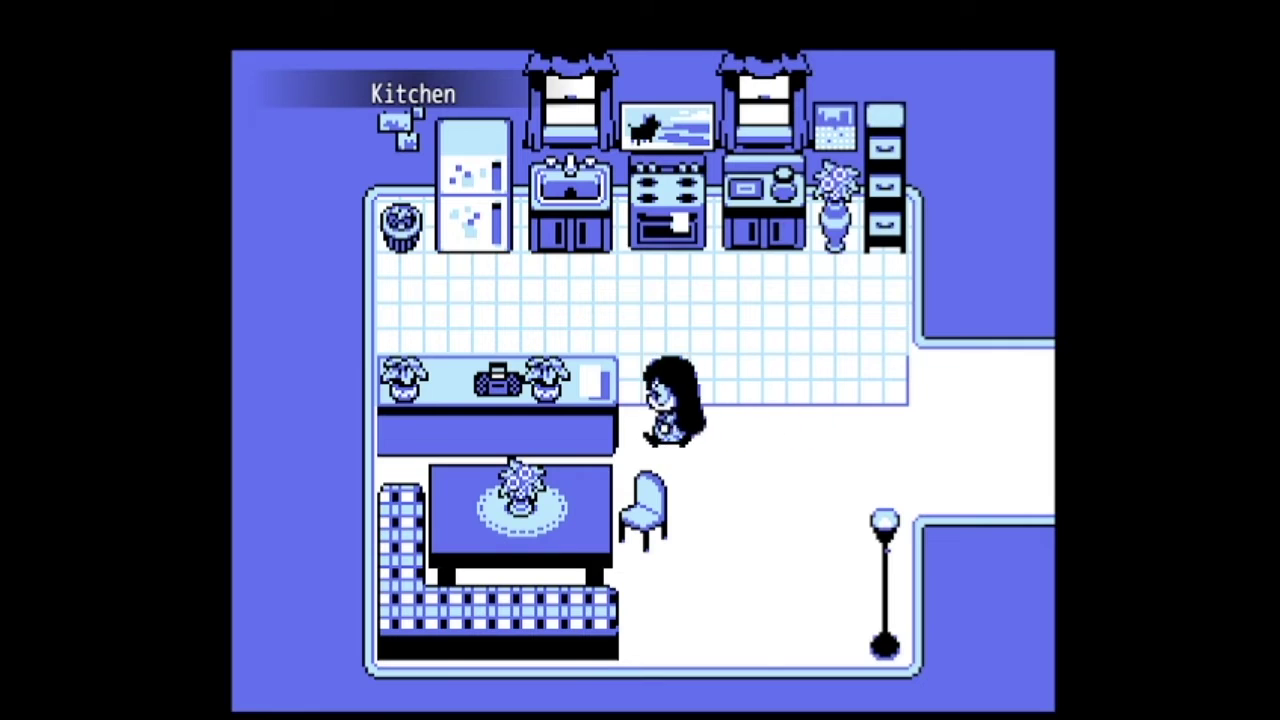
key("Up")
key("Left")
key("Up")
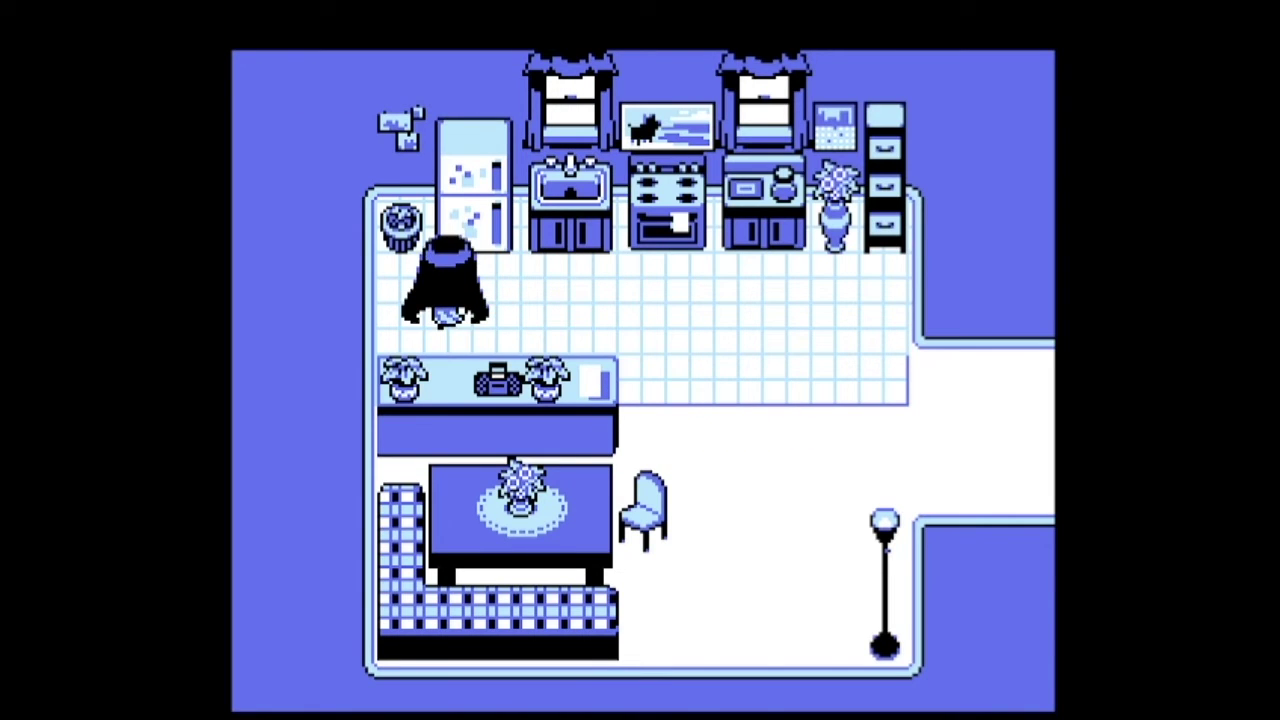
Walk up to the refrigerator in the kitchen, inspect it, and read its dialogue through to the end.
key("Up")
key("z")
key("z")
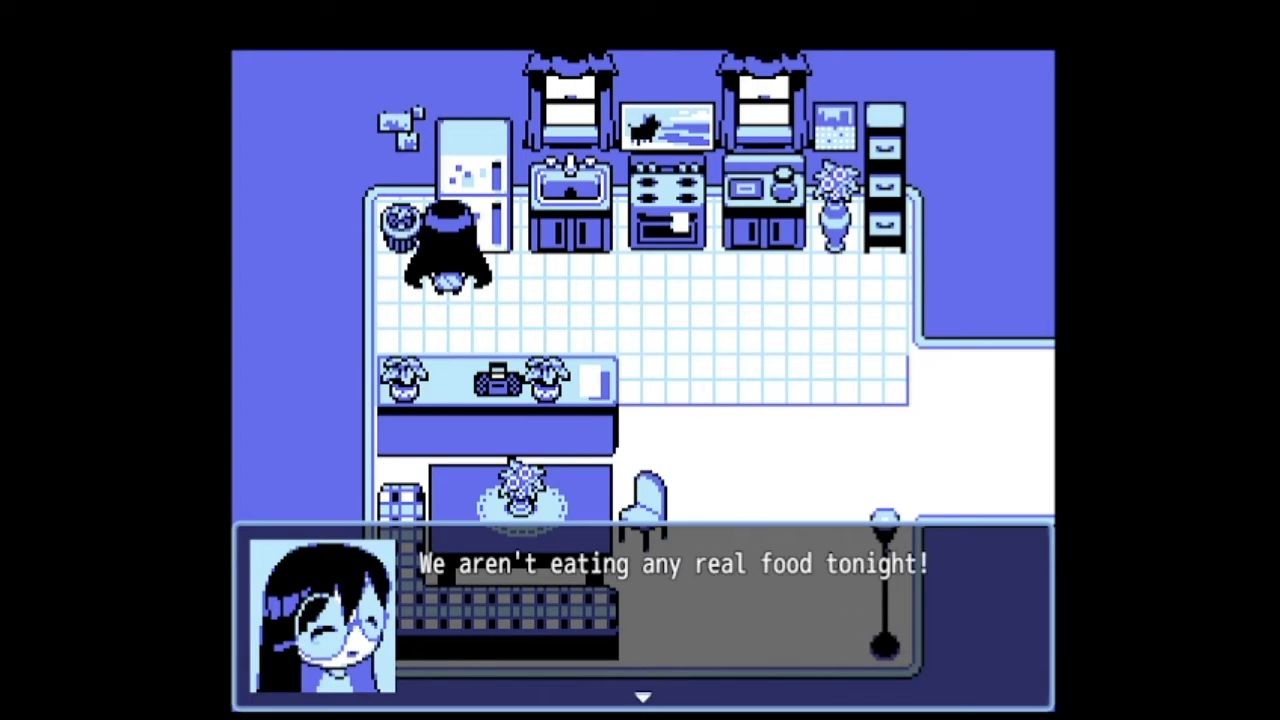
key("z")
key("z")
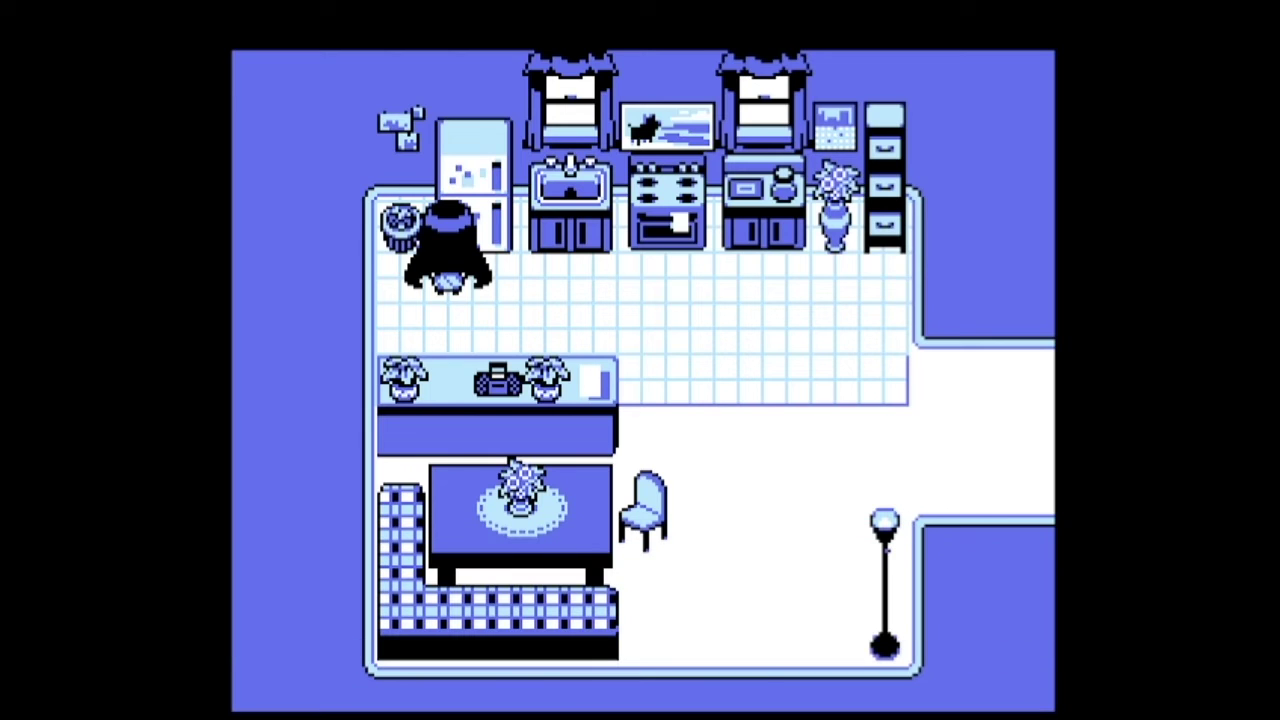
Move to the kitchen sink, inspect it, and read the character's dialogue to the end.
key("Right")
key("Up")
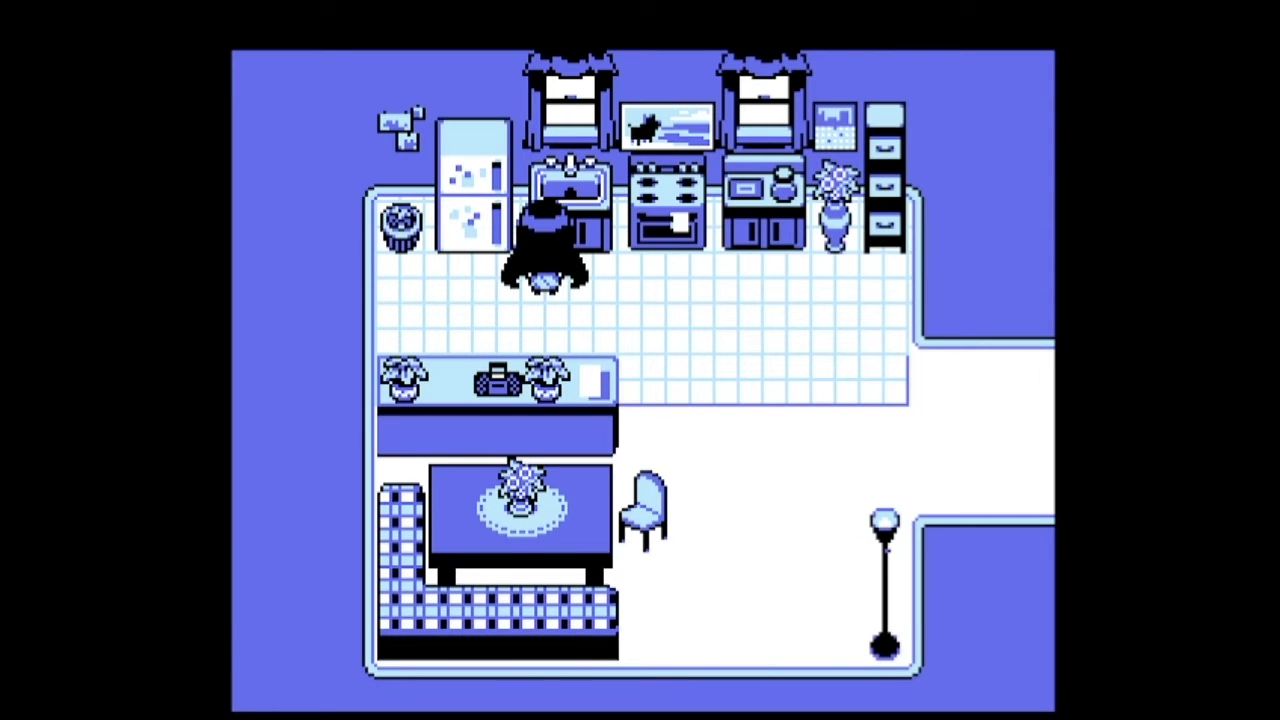
key("z")
key("z")
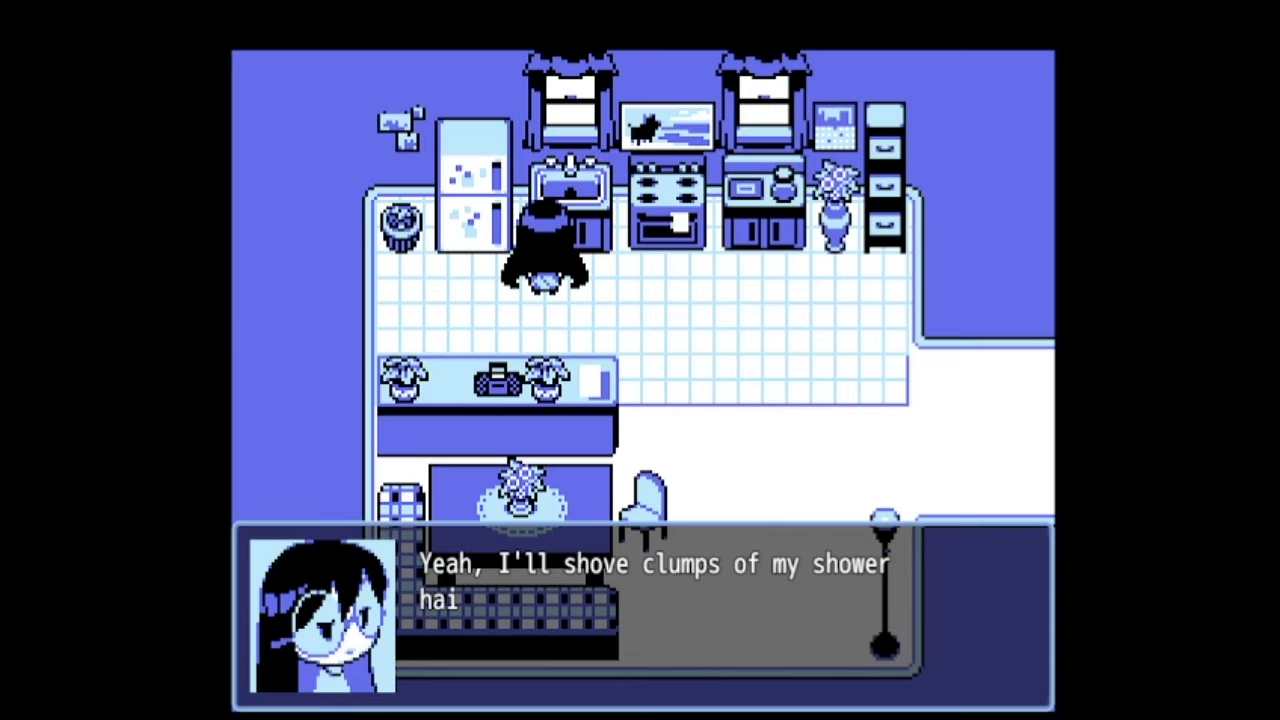
key("z")
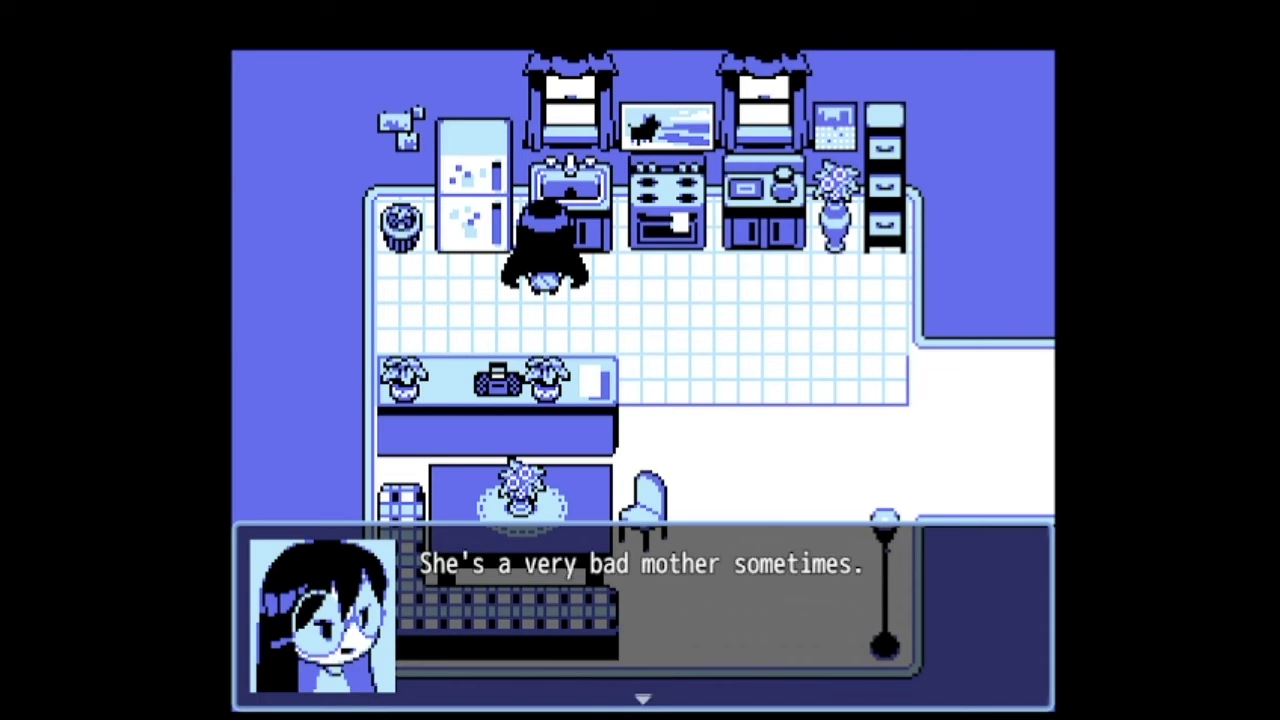
key("z")
Move to the stove, inspect the dog painting above it, and read through the close-up and dialogue.
key("Right")
key("Up")
key("z")
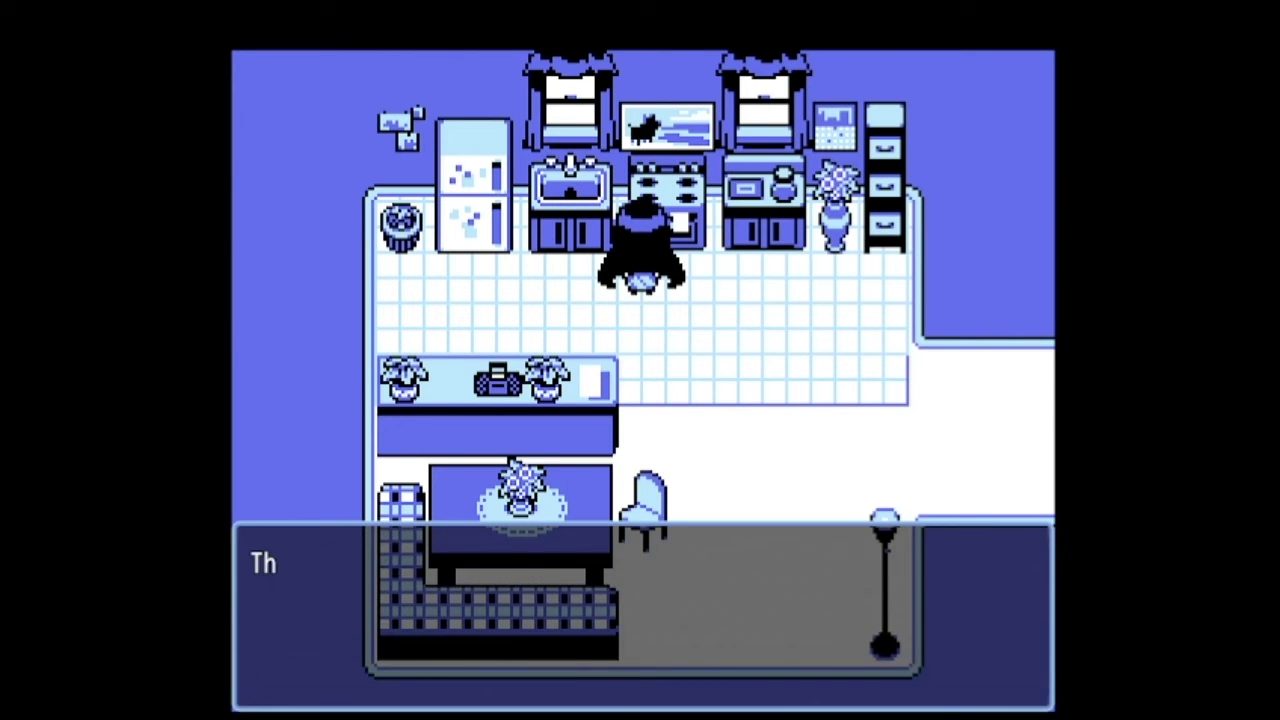
key("z")
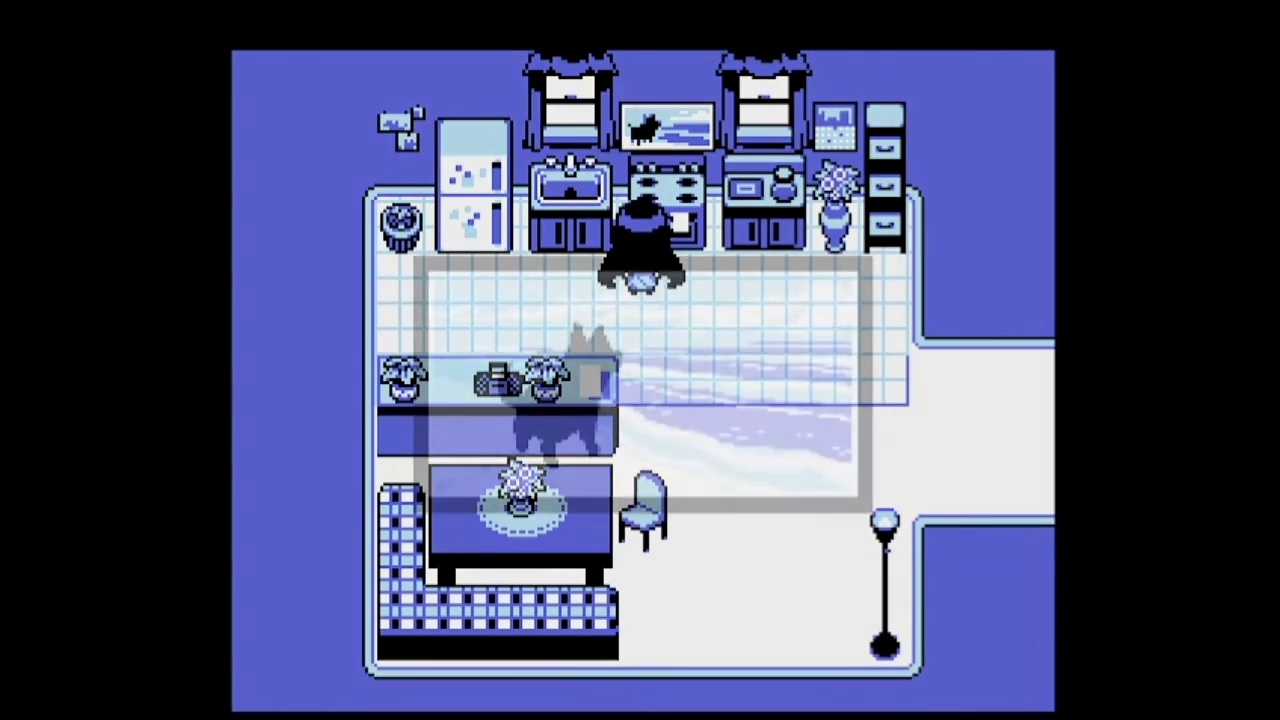
key("z")
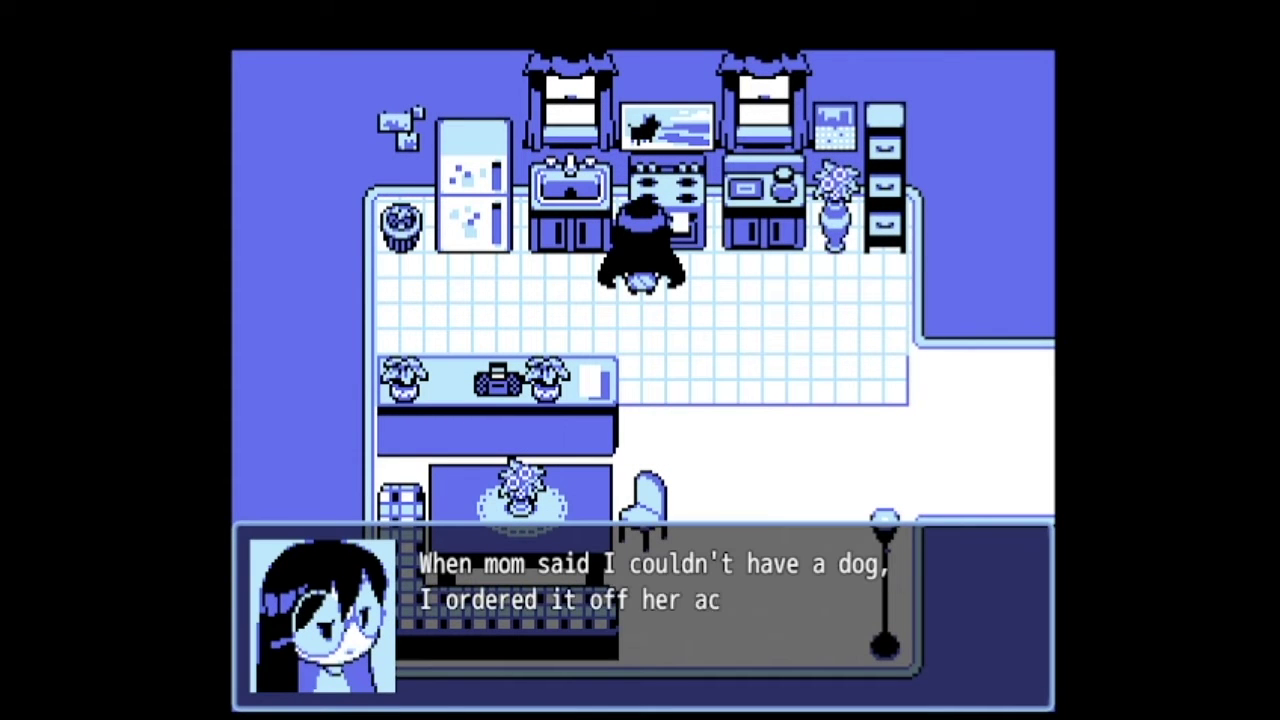
key("z")
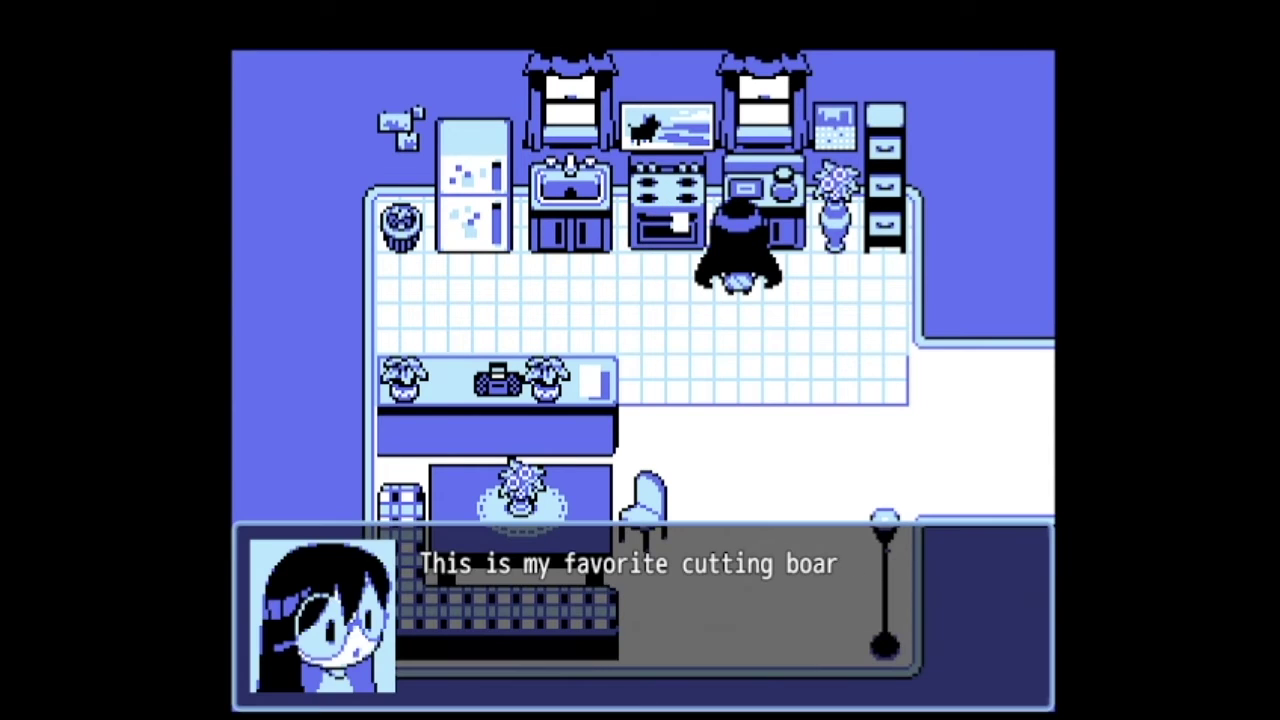
Finish the cutting board dialogue at the counter, then inspect the tall drawer unit beside the vase and read its dialogue.
key("z")
key("z")
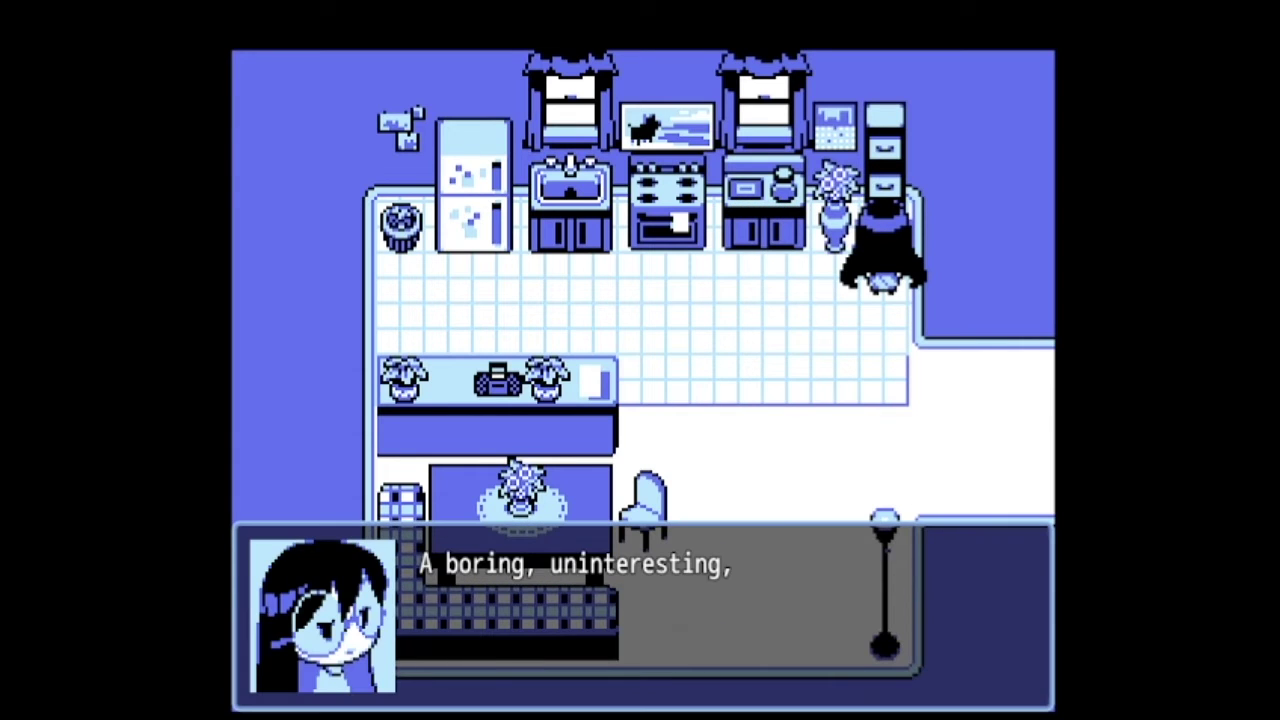
key("z")
key("z")
Leave the kitchen through its side passage, cross the Downstairs hall, and enter the Livingroom.
key("Down")
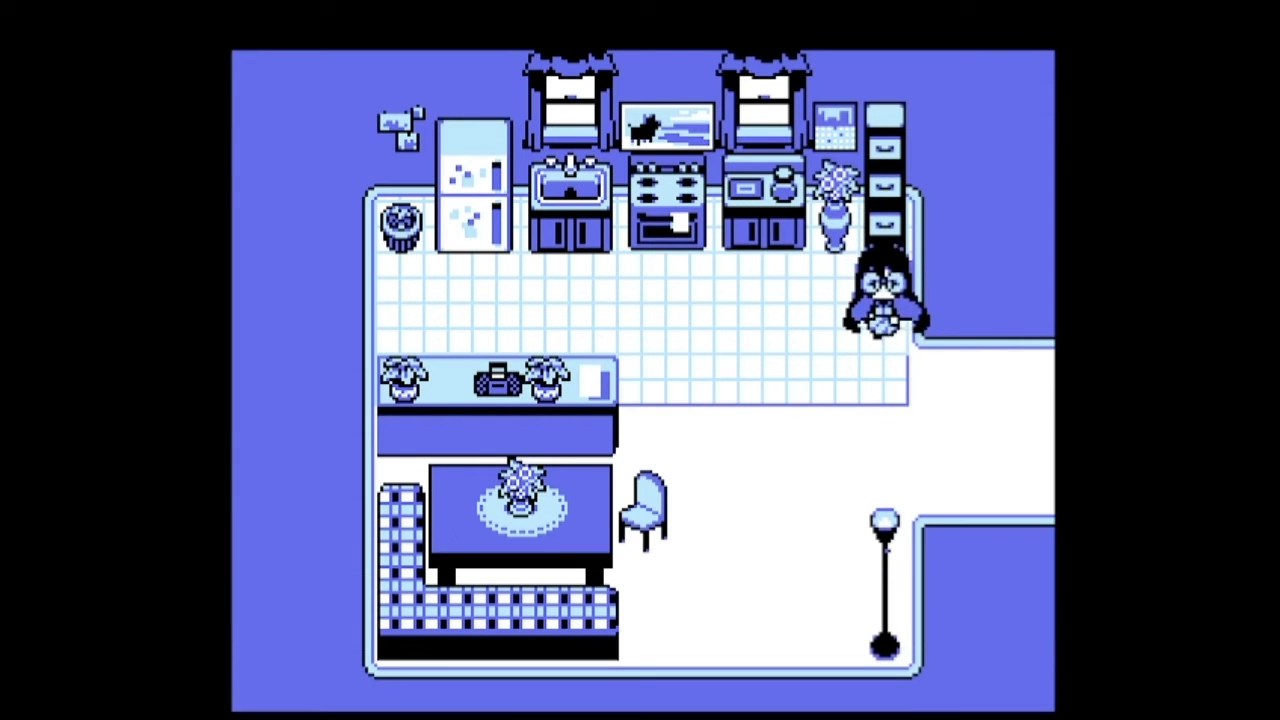
key("Right")
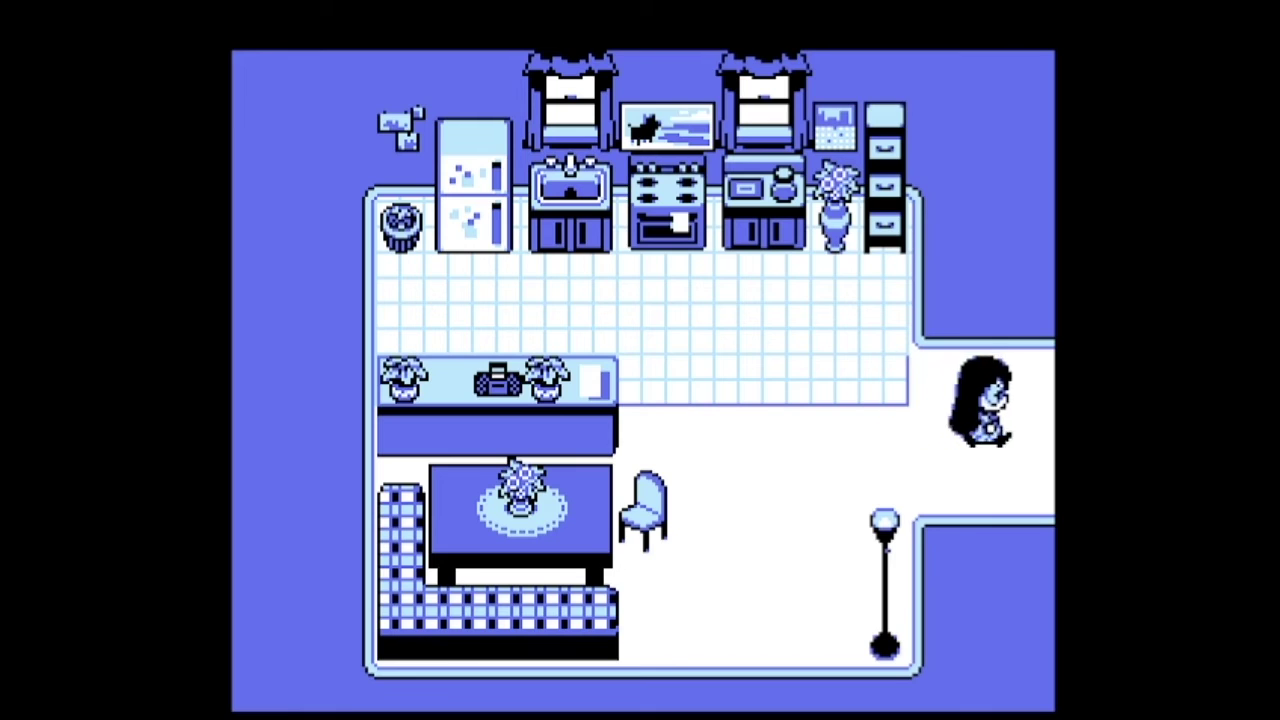
key("Right")
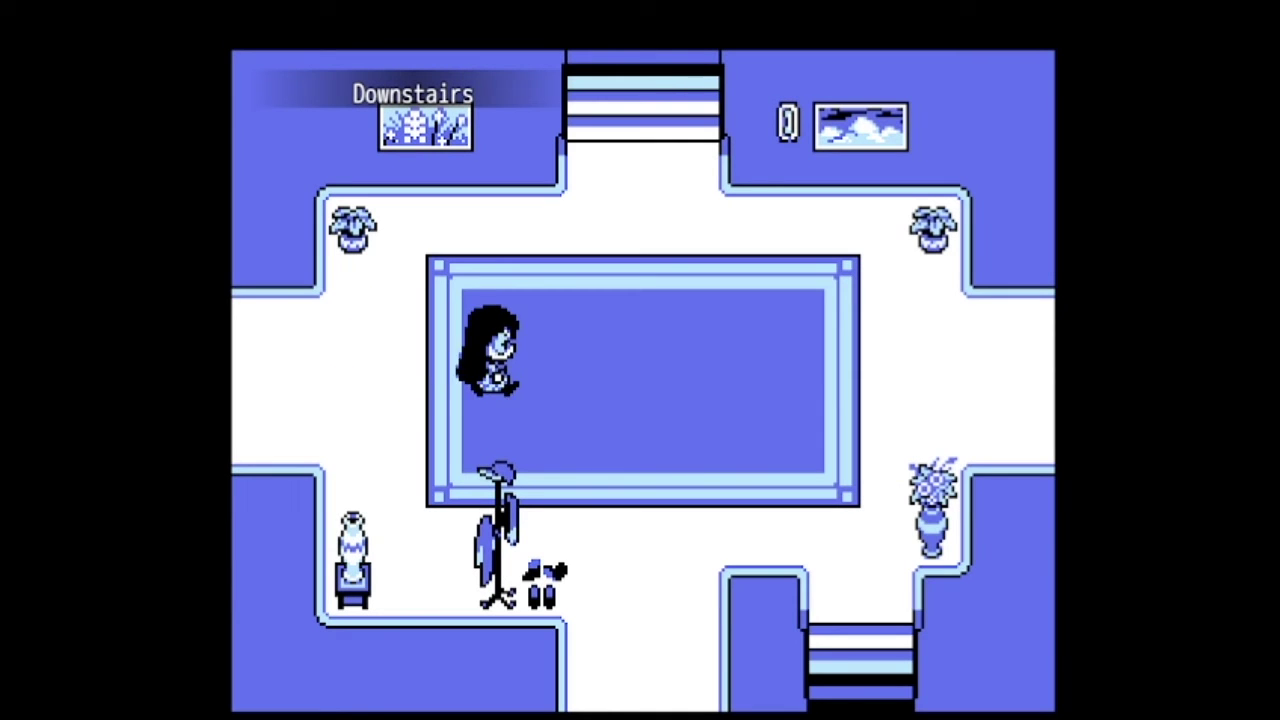
key("Right")
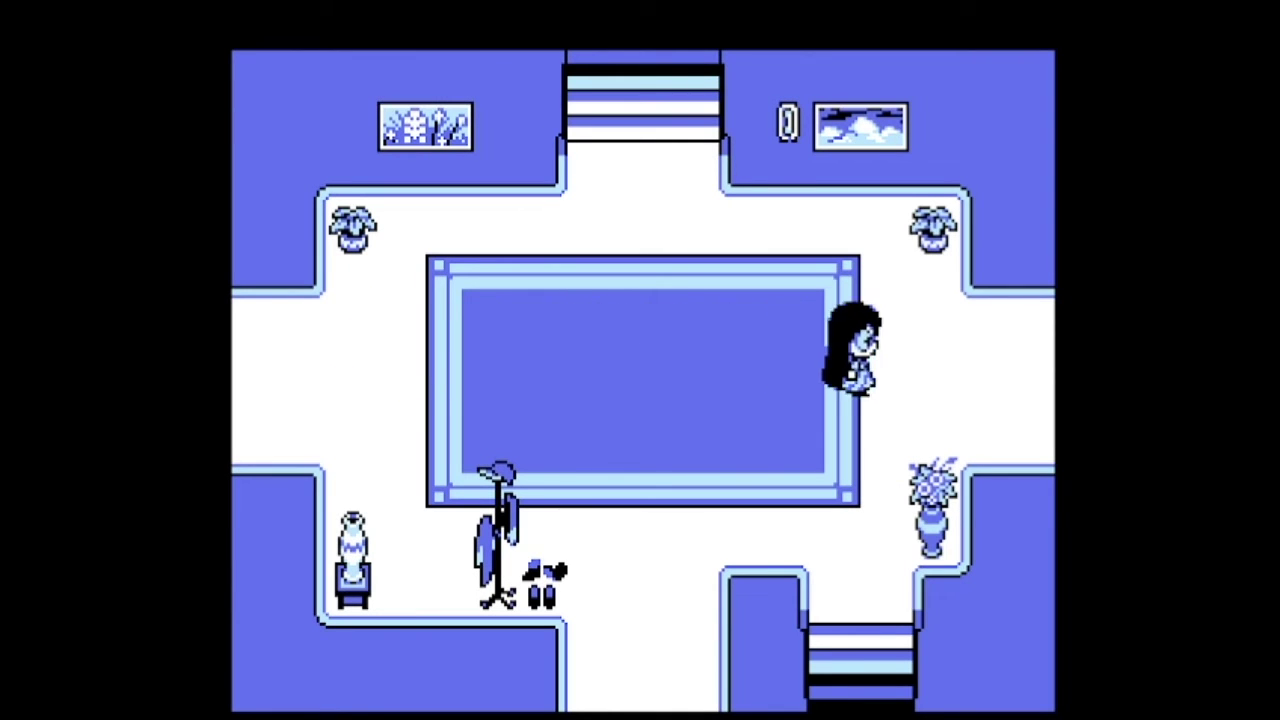
key("Right")
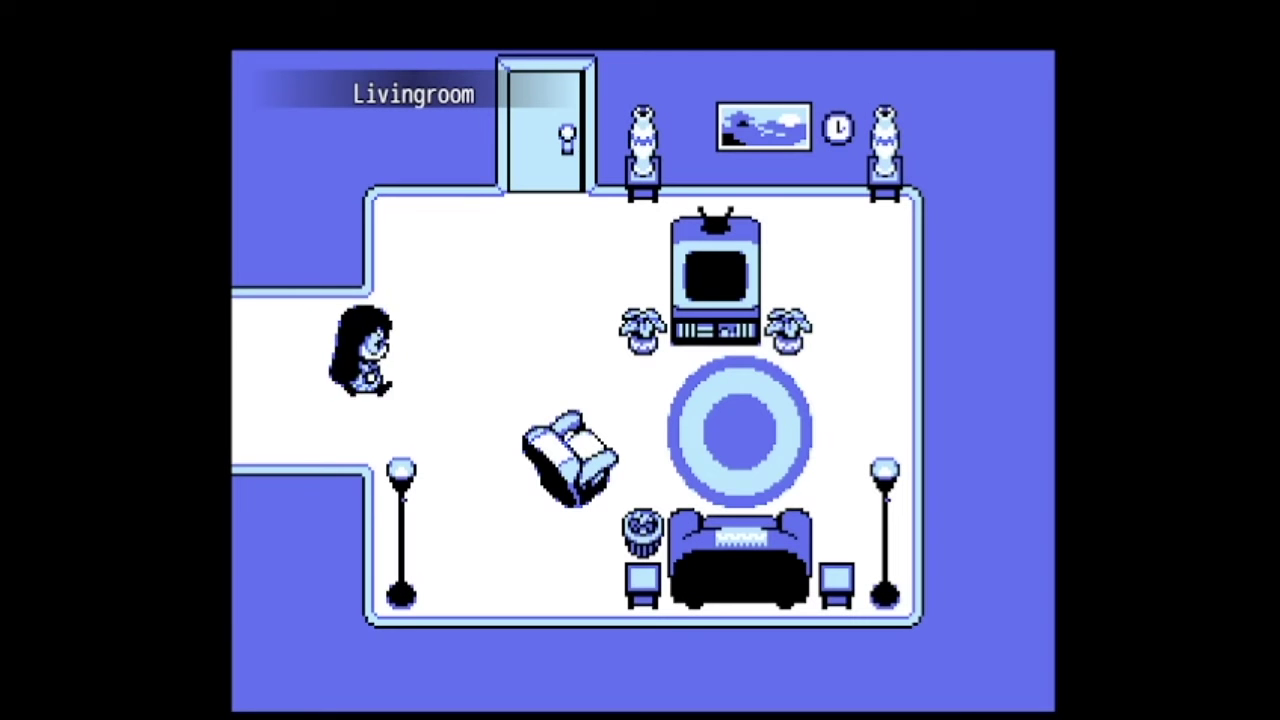
Walk to the television in the Livingroom, inspect it, and read its dialogue to the end.
key("Right")
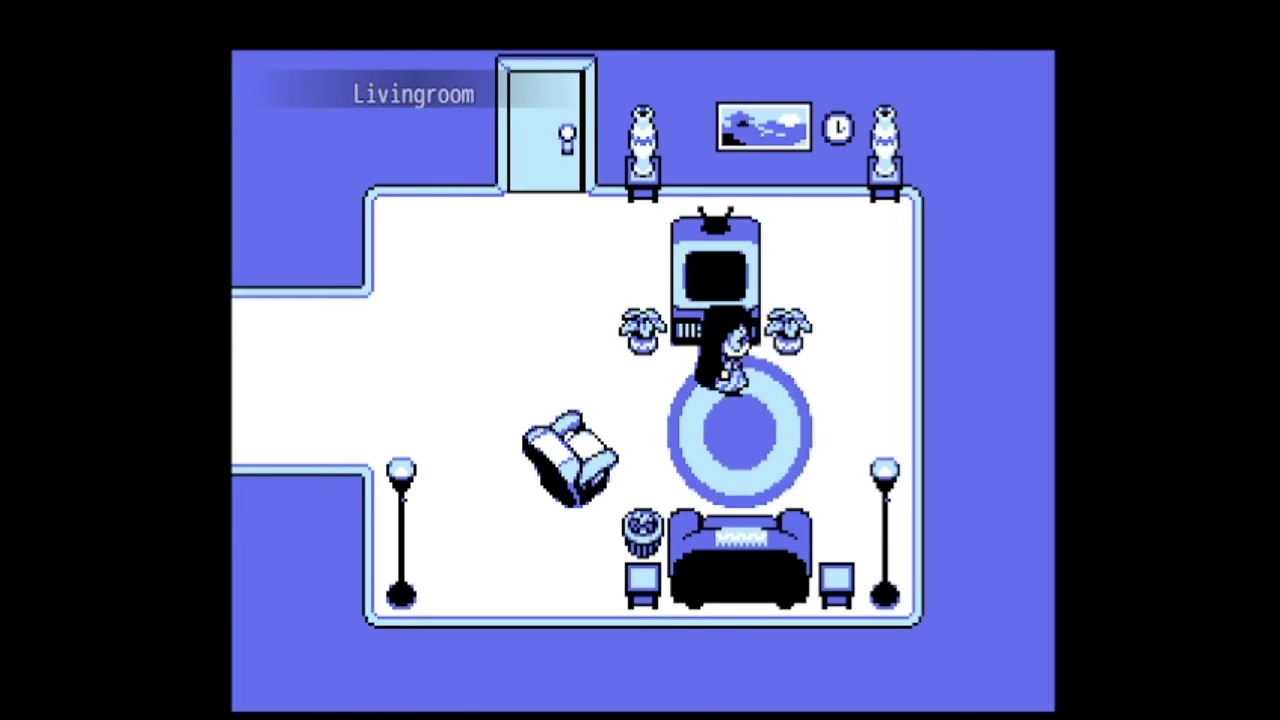
key("Up")
key("z")
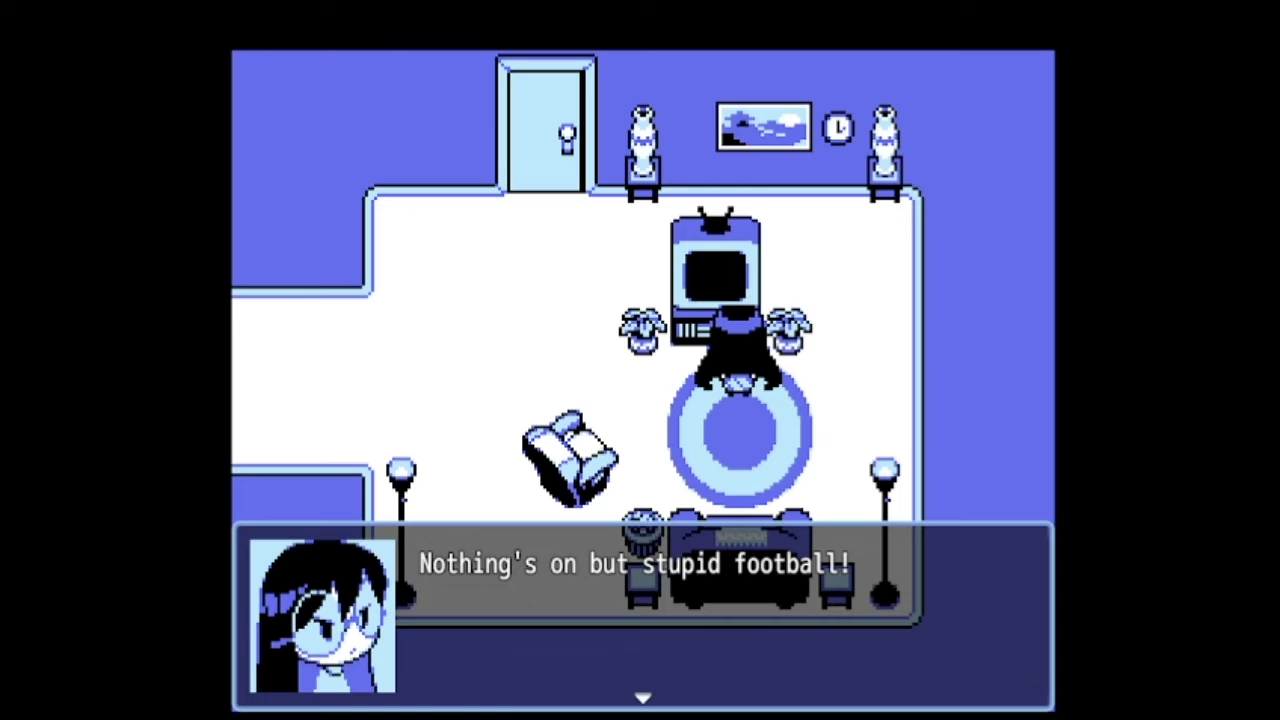
key("z")
key("z")
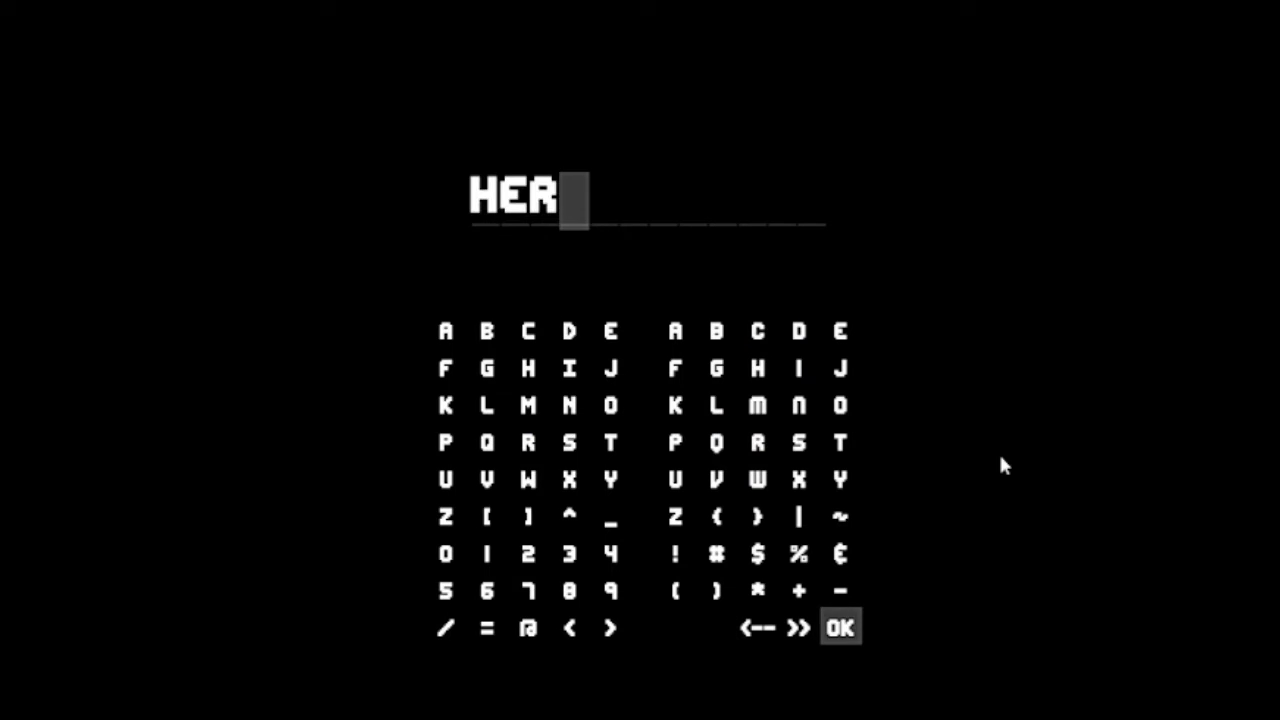
Replace the hero's default name with KAI and confirm the name entry.
key("BackSpace")
key("BackSpace")
key("BackSpace")
type("KAI")
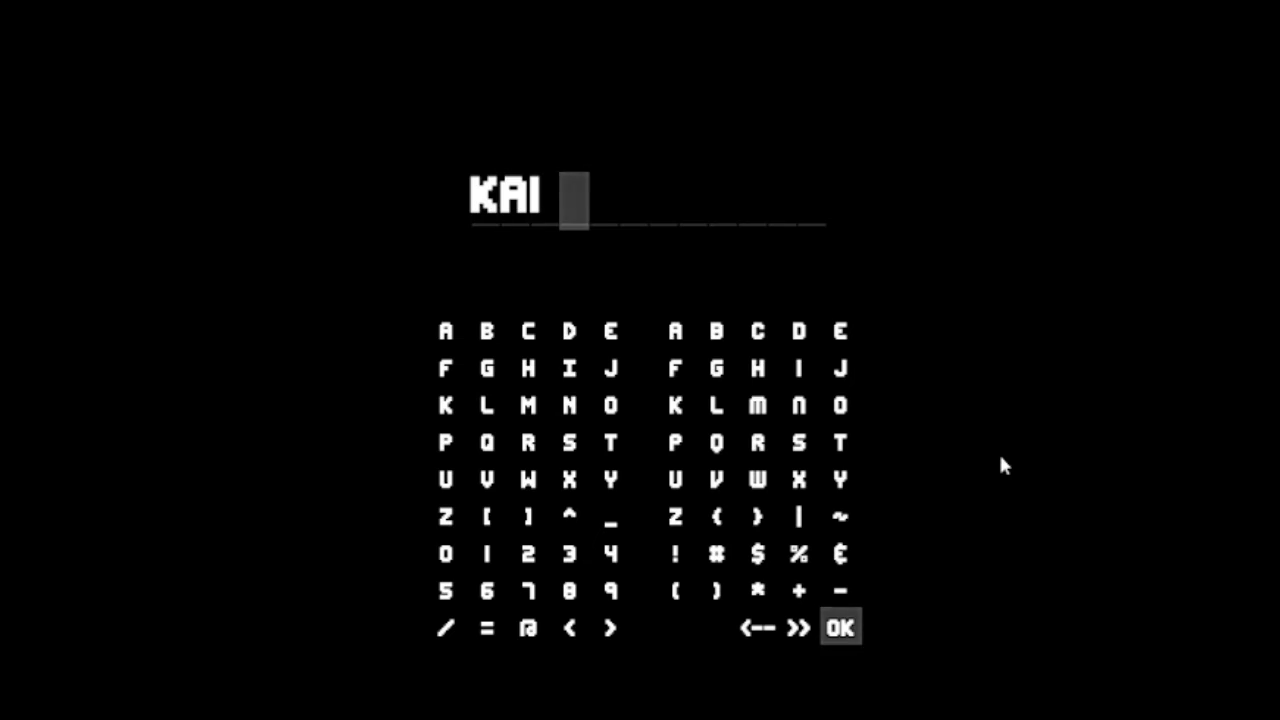
key("Return")
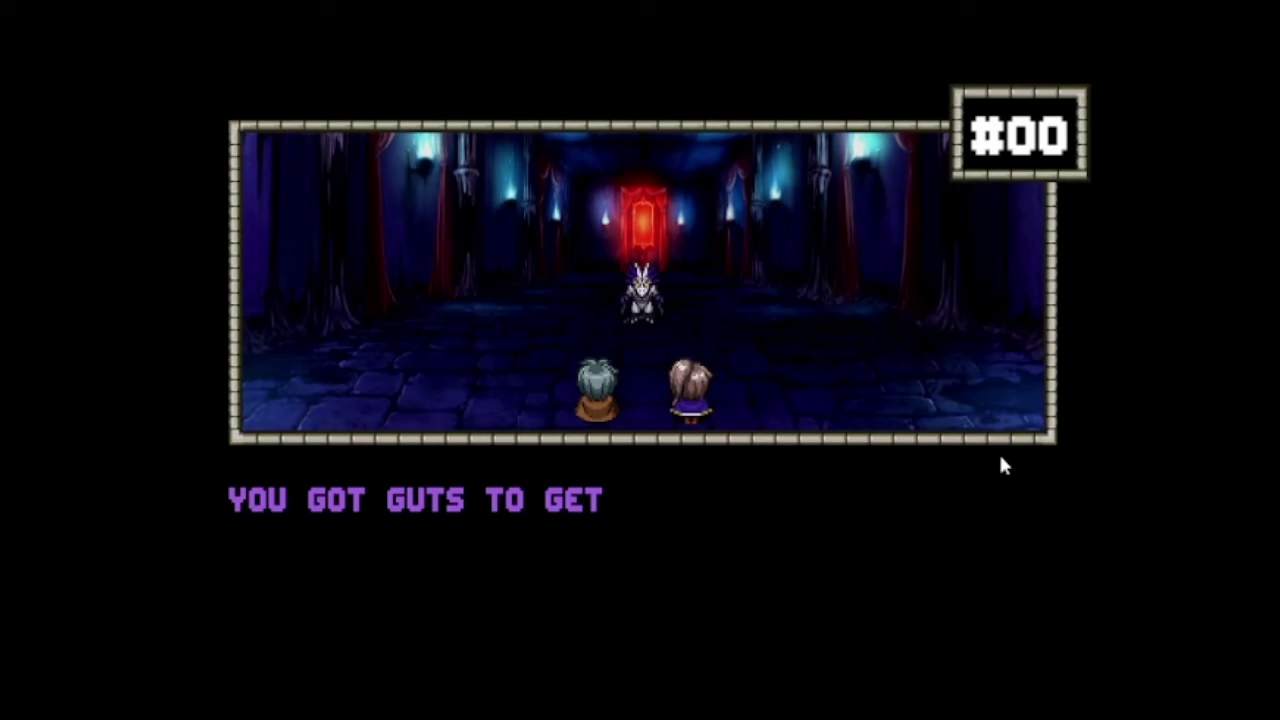
Answer the first choice with "I'll protect the girl like a real man!" and advance the castle dialogue to the mirror decision.
key("Return")
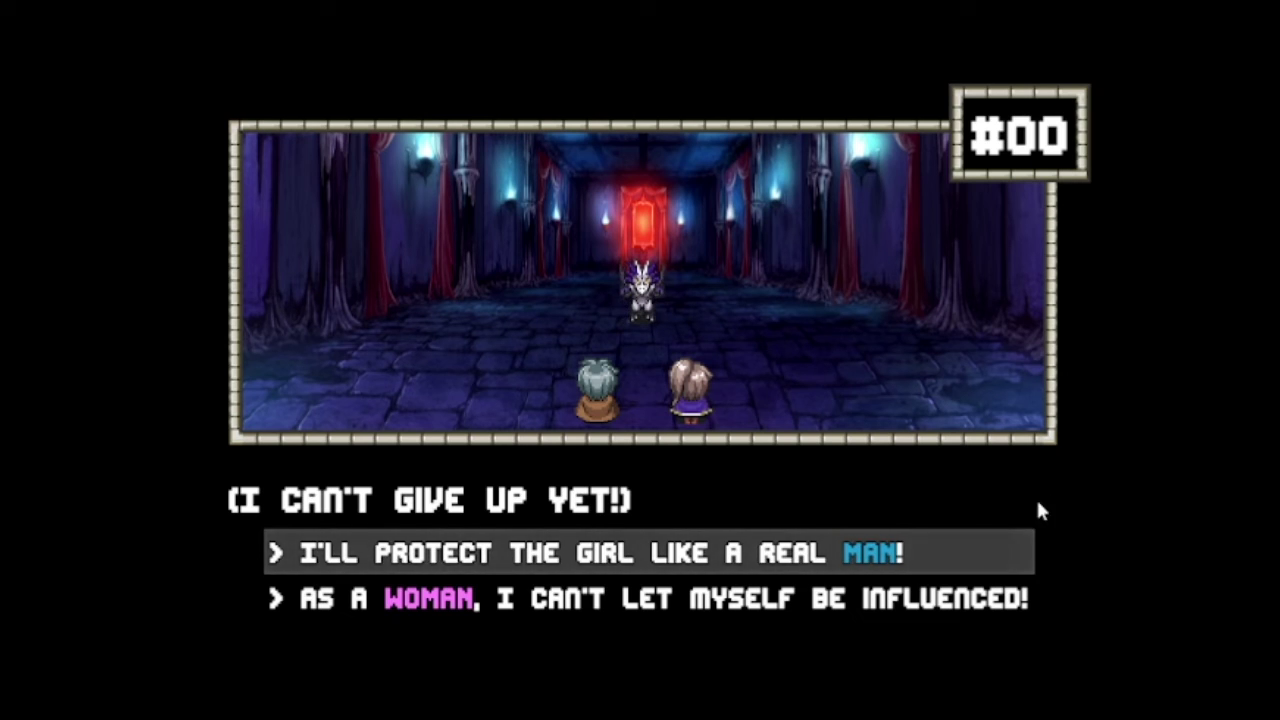
left_click(847, 547)
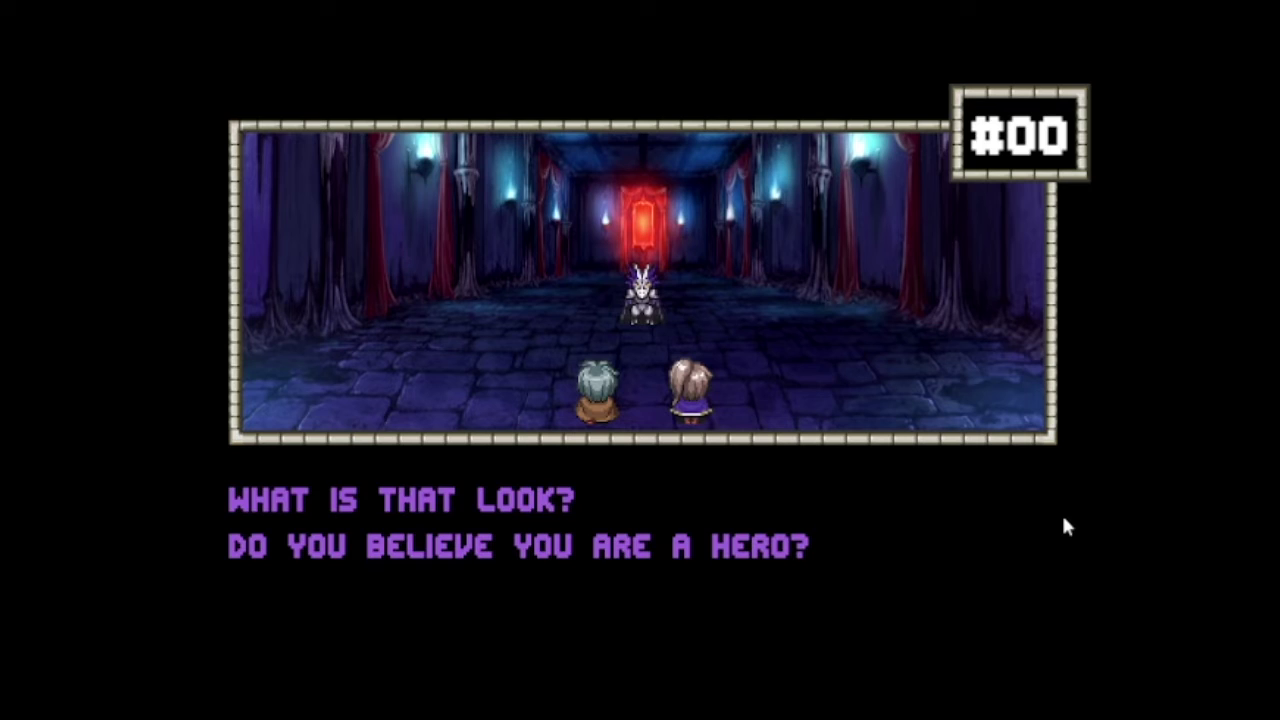
key("Return")
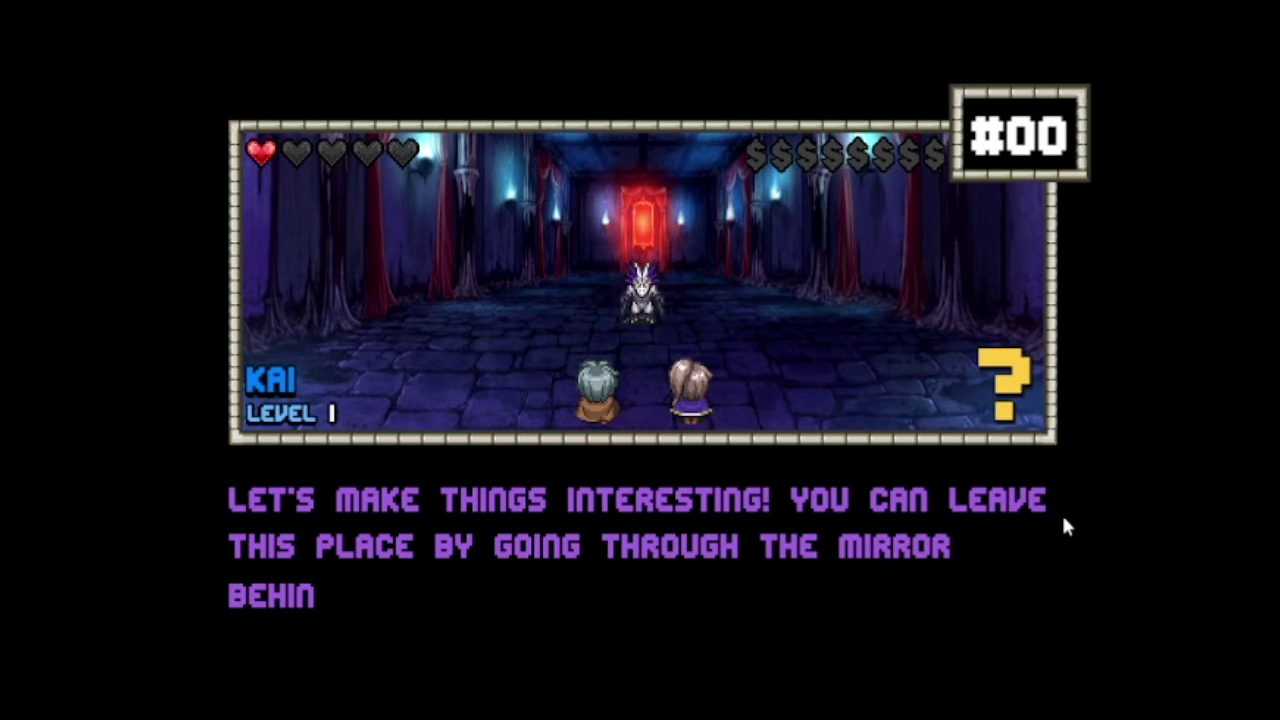
key("Return")
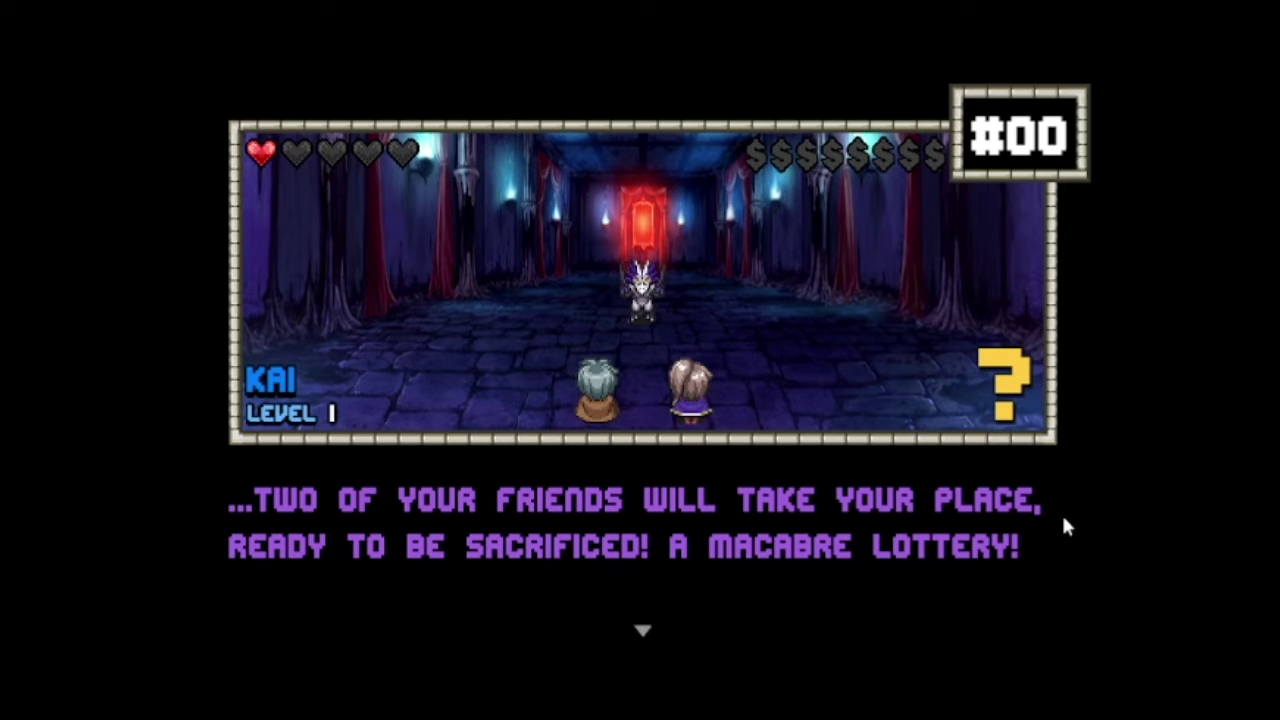
key("Return")
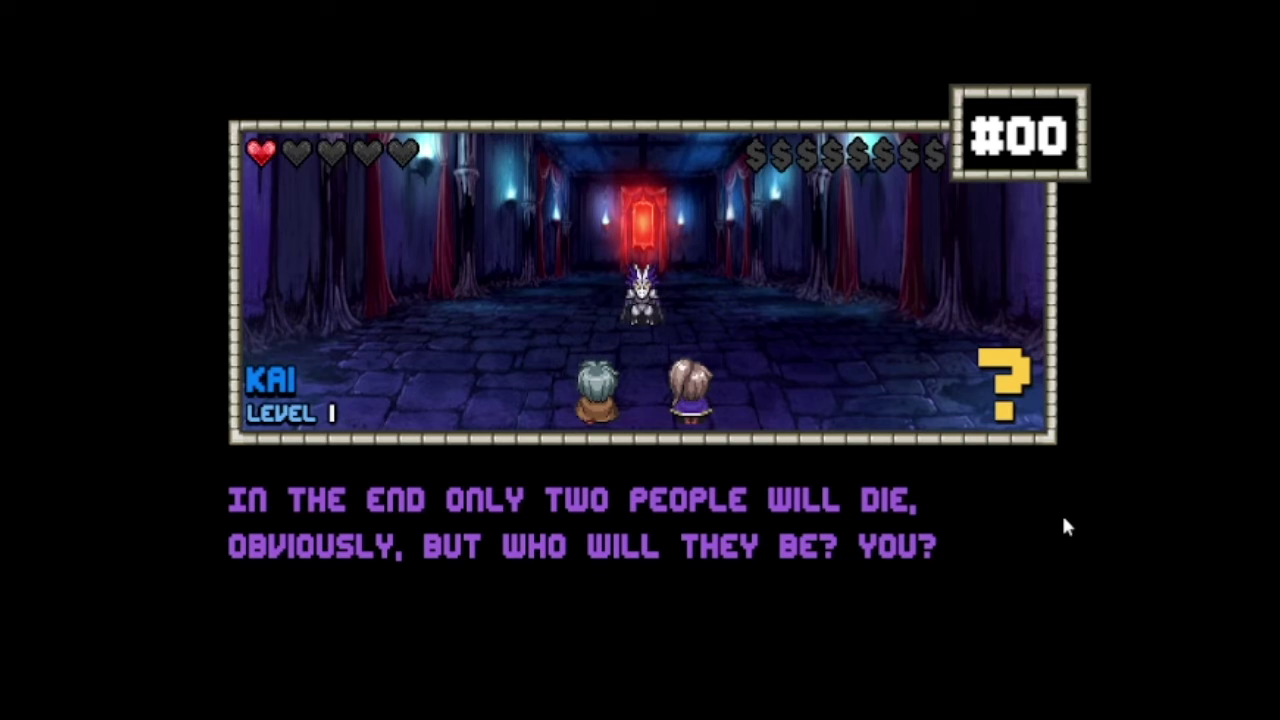
key("Return")
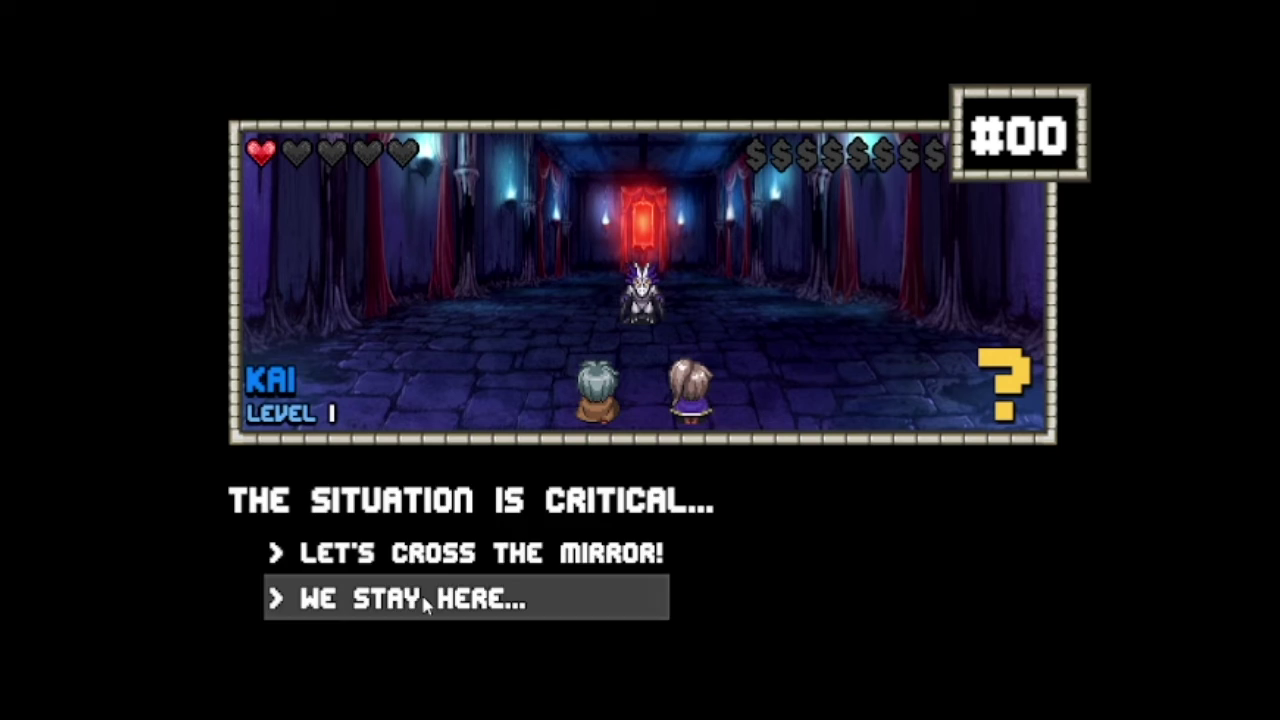
Choose "We stay here..." and advance the story through the house scene to the decision about going to work.
left_click(421, 592)
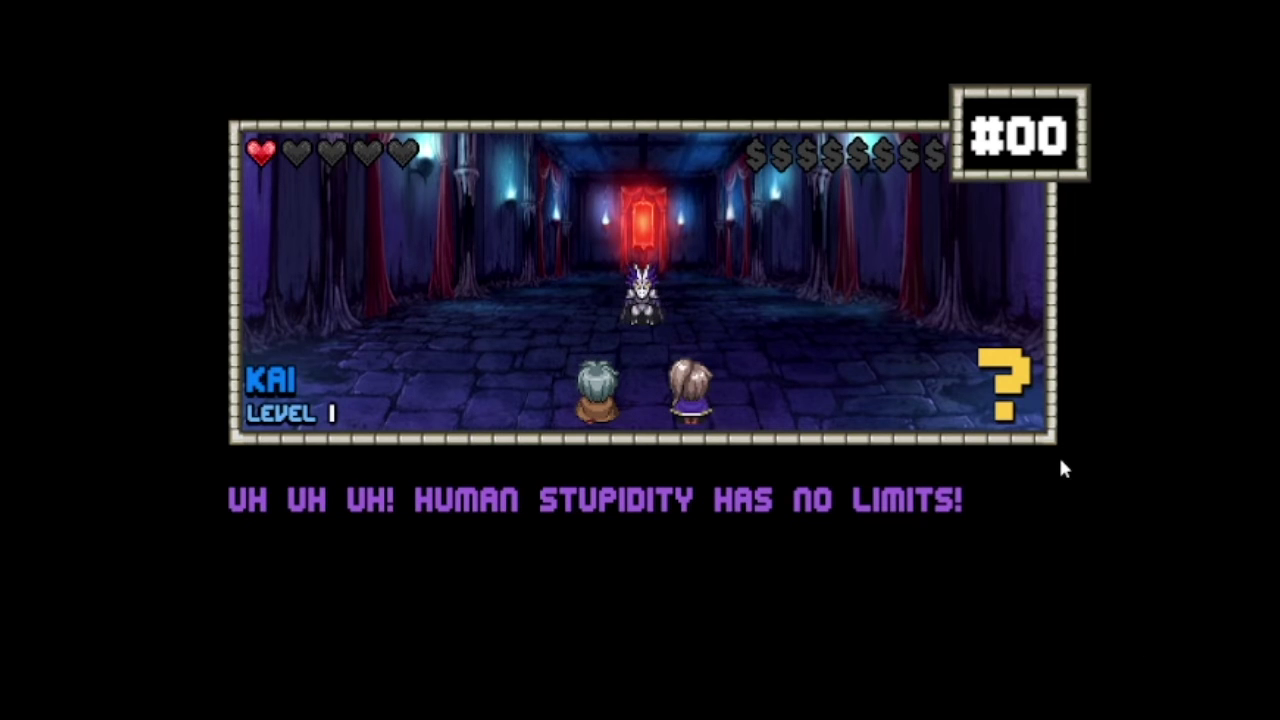
key("Return")
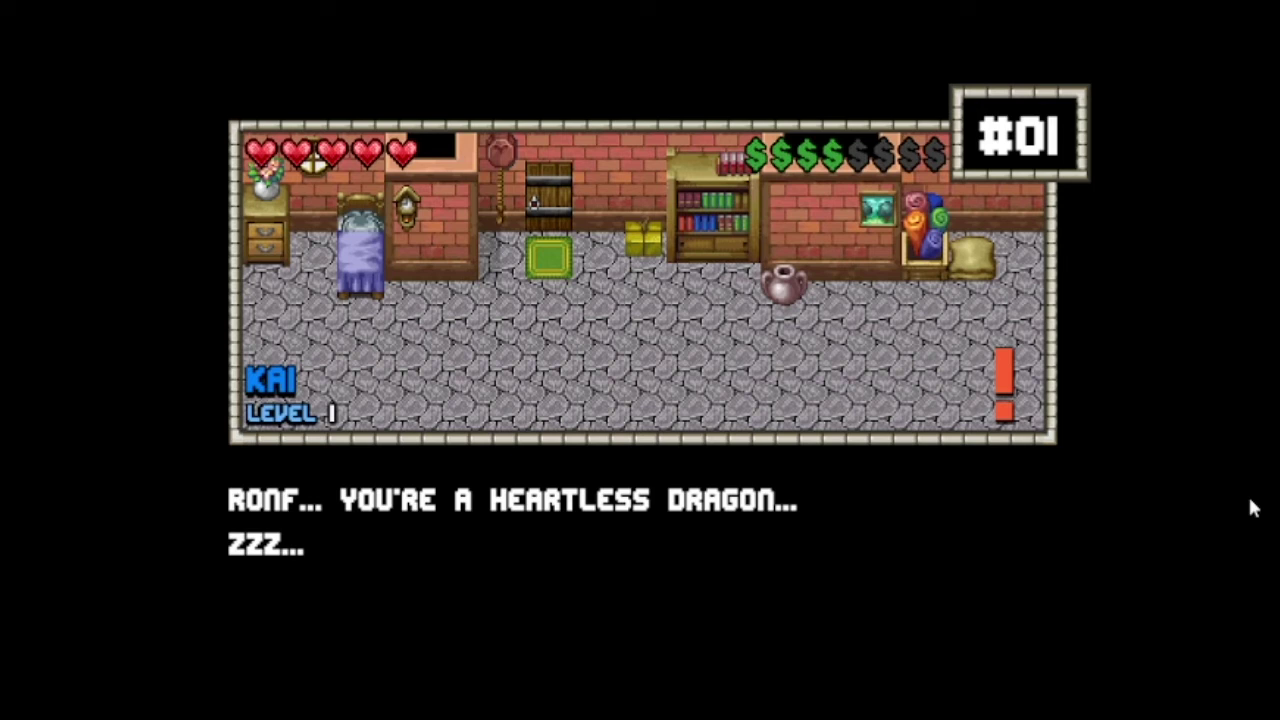
key("Return")
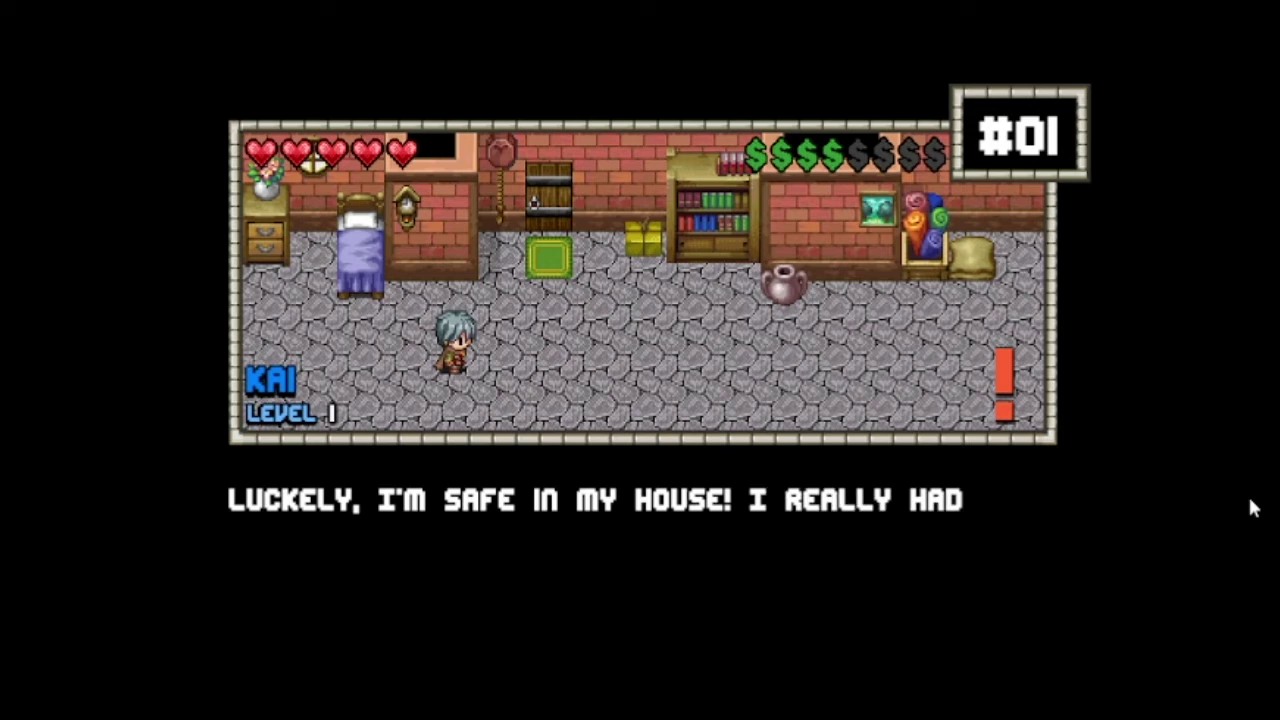
key("Return")
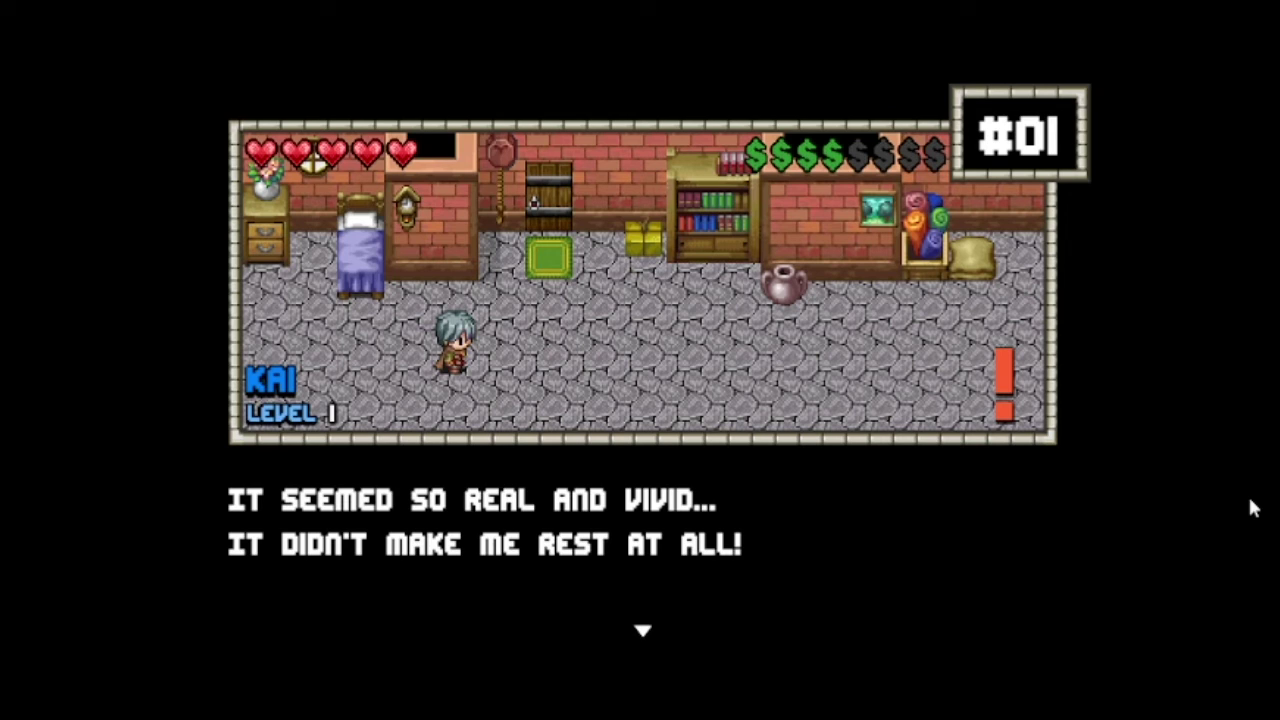
key("Return")
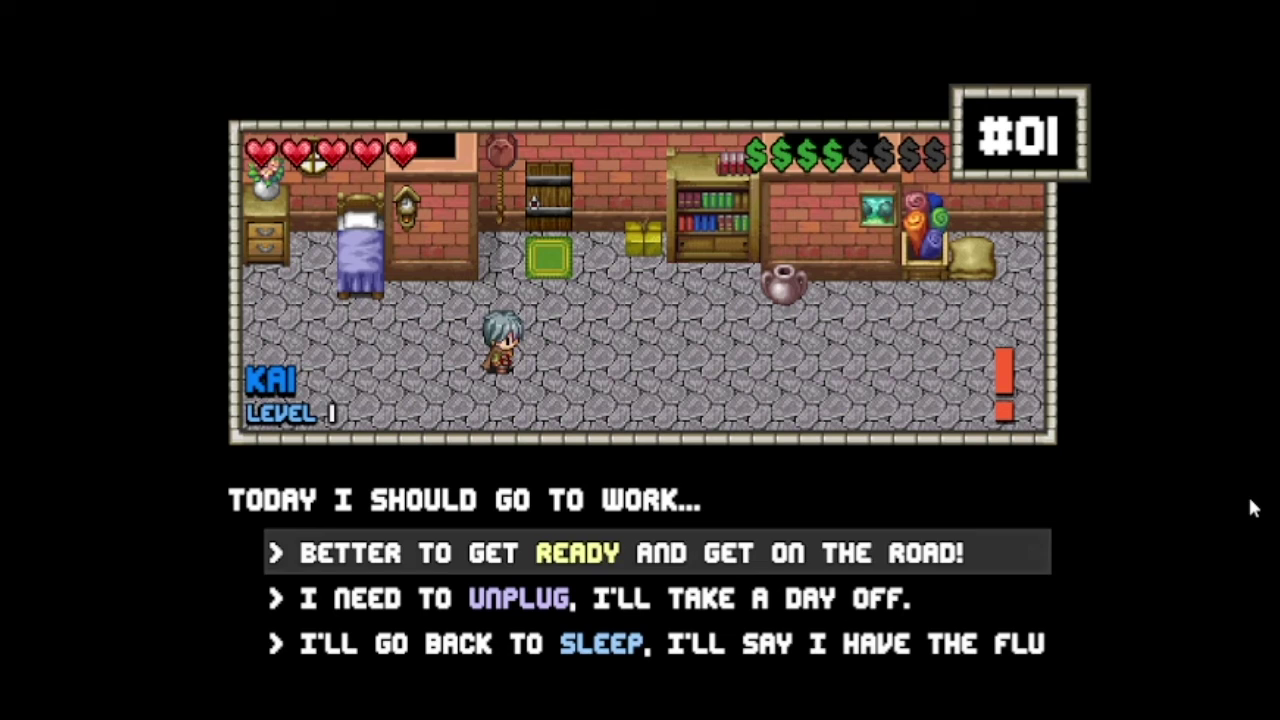
key("Down")
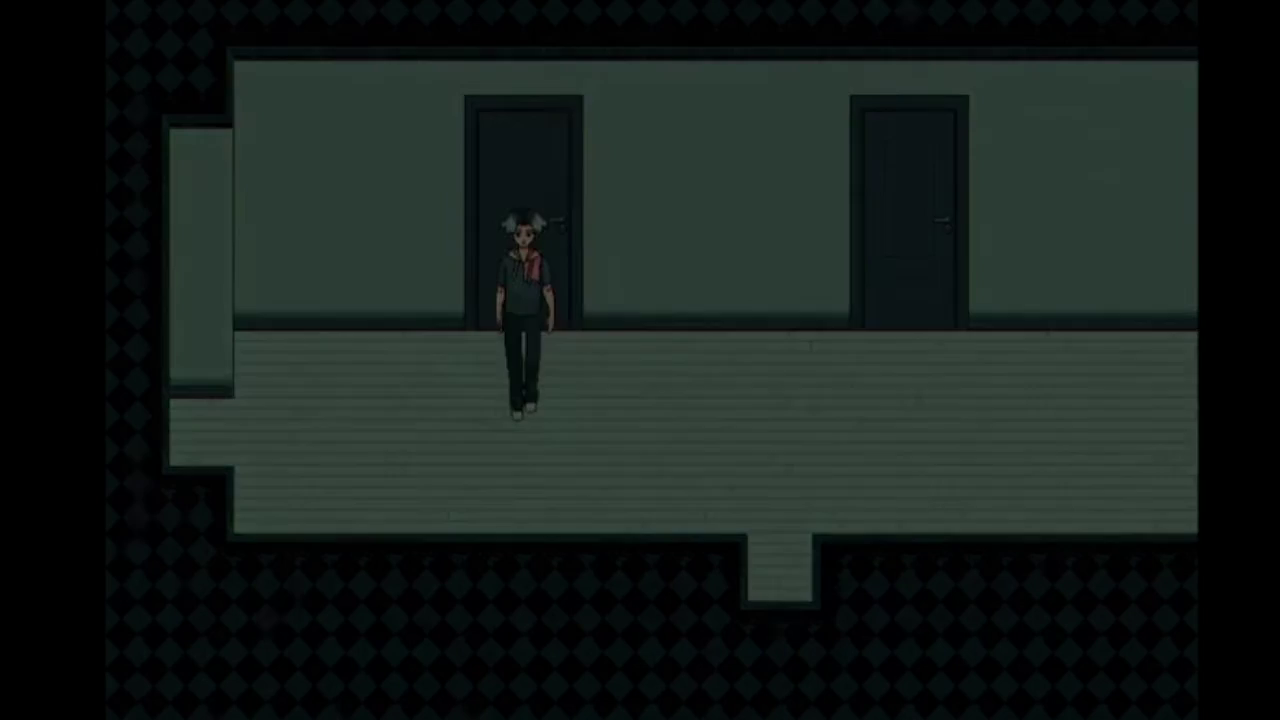
Walk the character through the green corridor into the study with the red bed and up to the curio shelf.
key("Right")
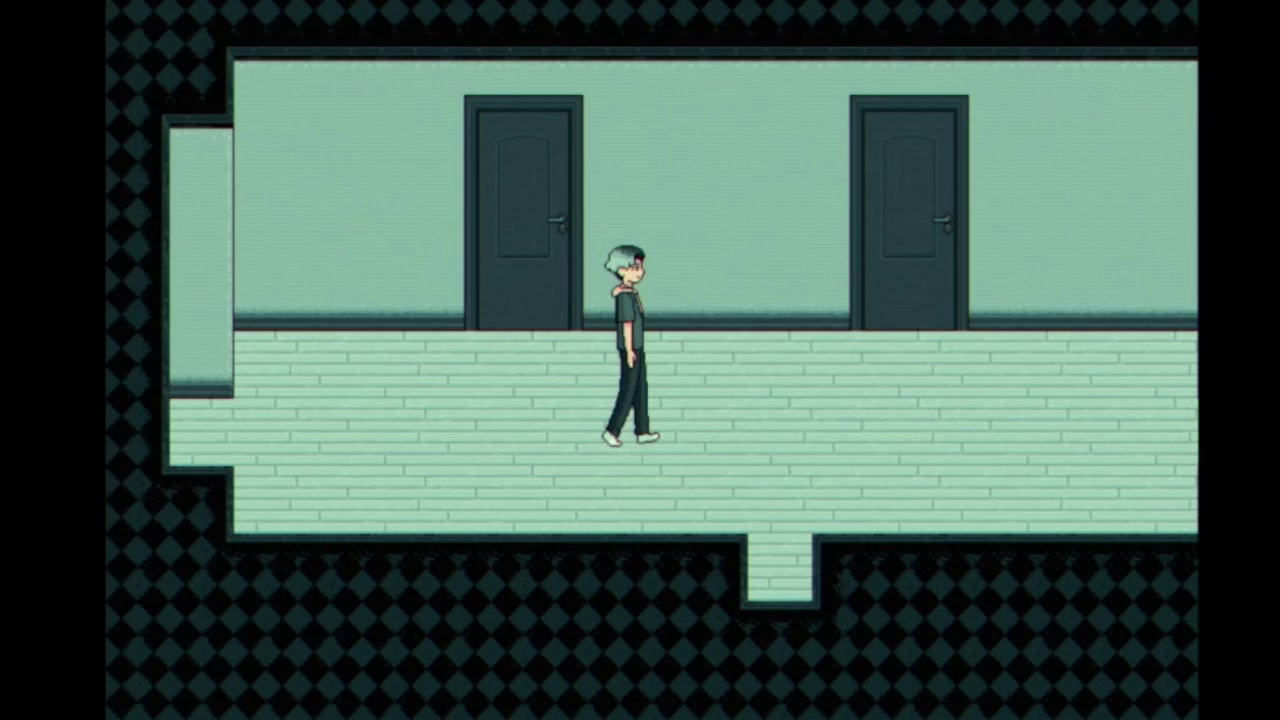
key("Down")
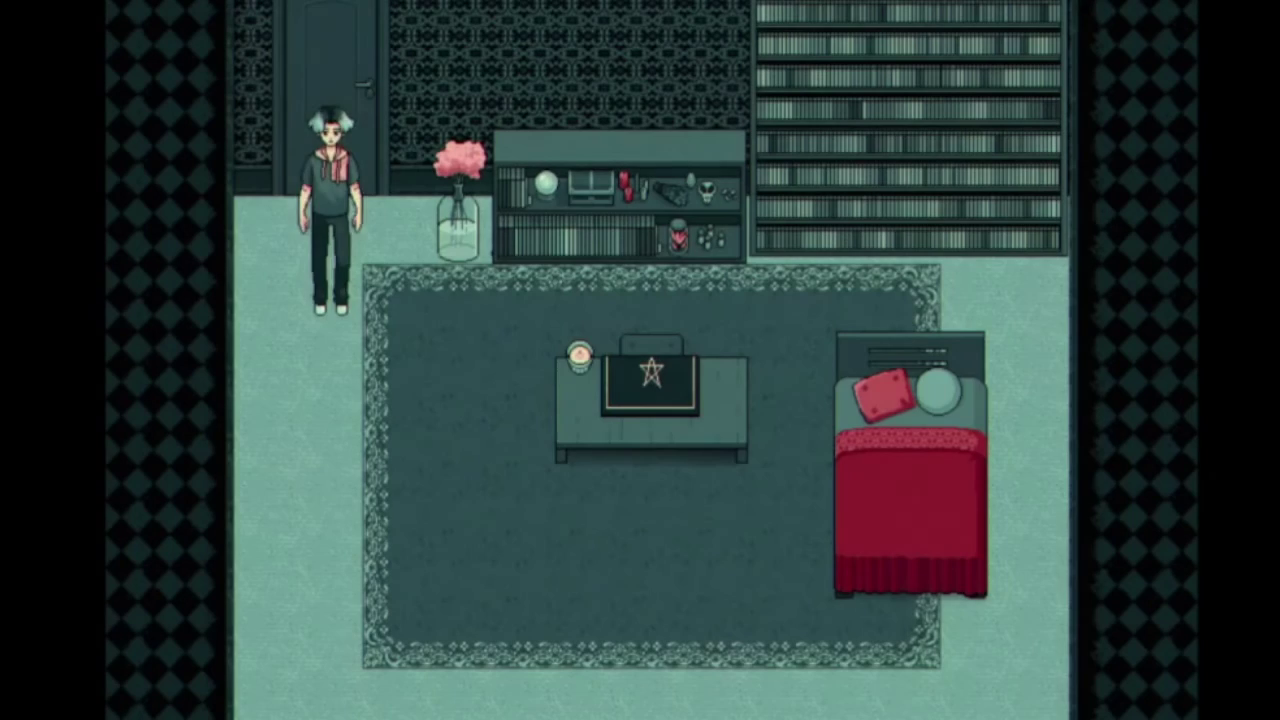
key("Right")
key("Up")
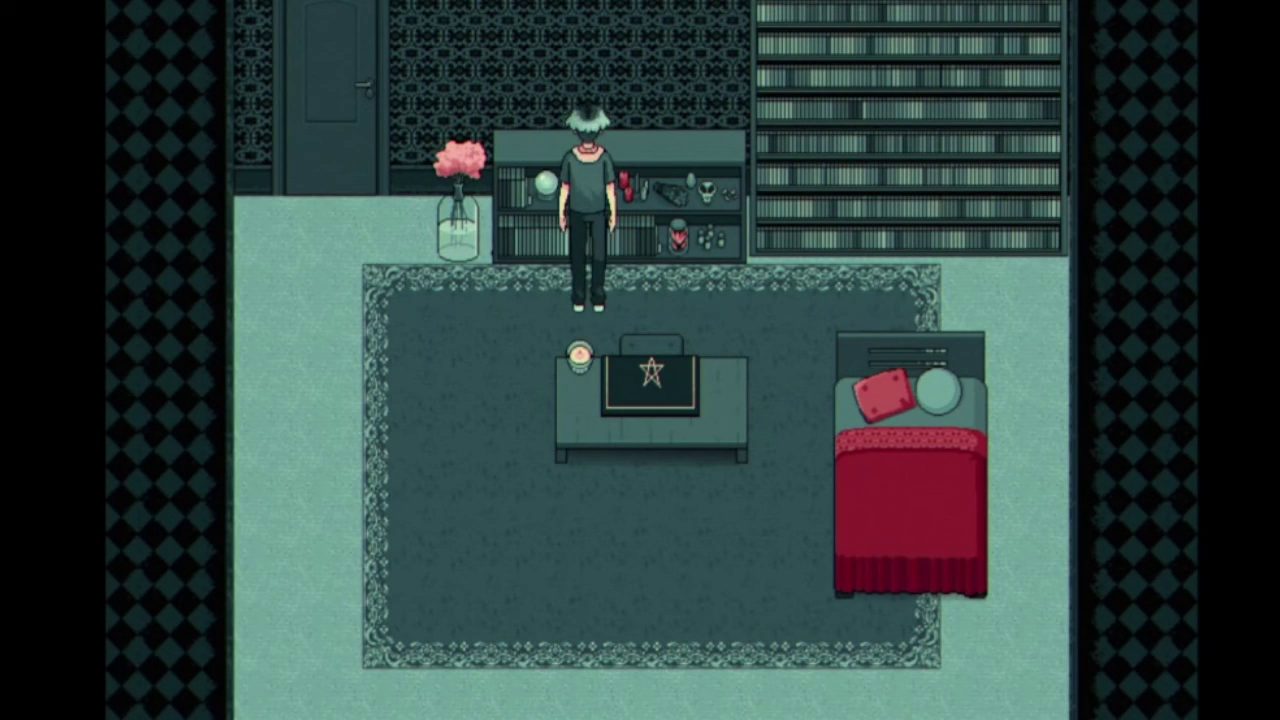
Examine the curio shelf in the study and advance the character's dialogue until it closes.
key("Return")
key("Return")
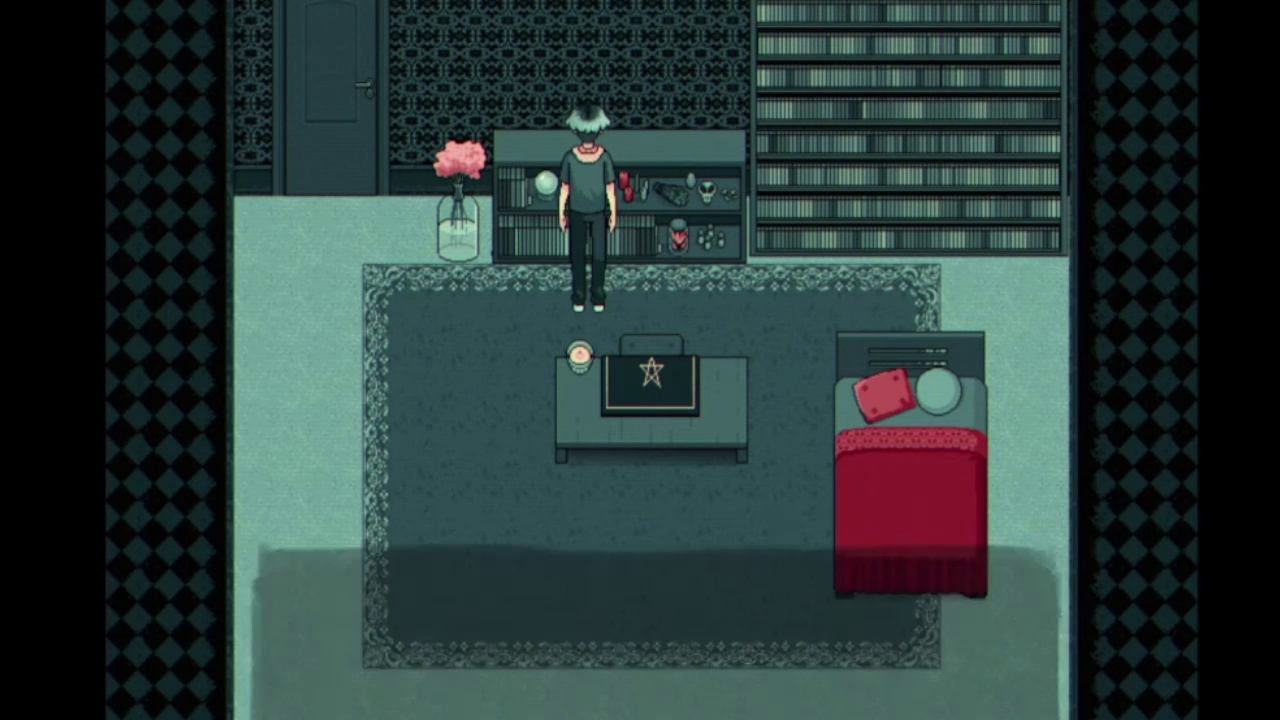
key("Down")
key("Return")
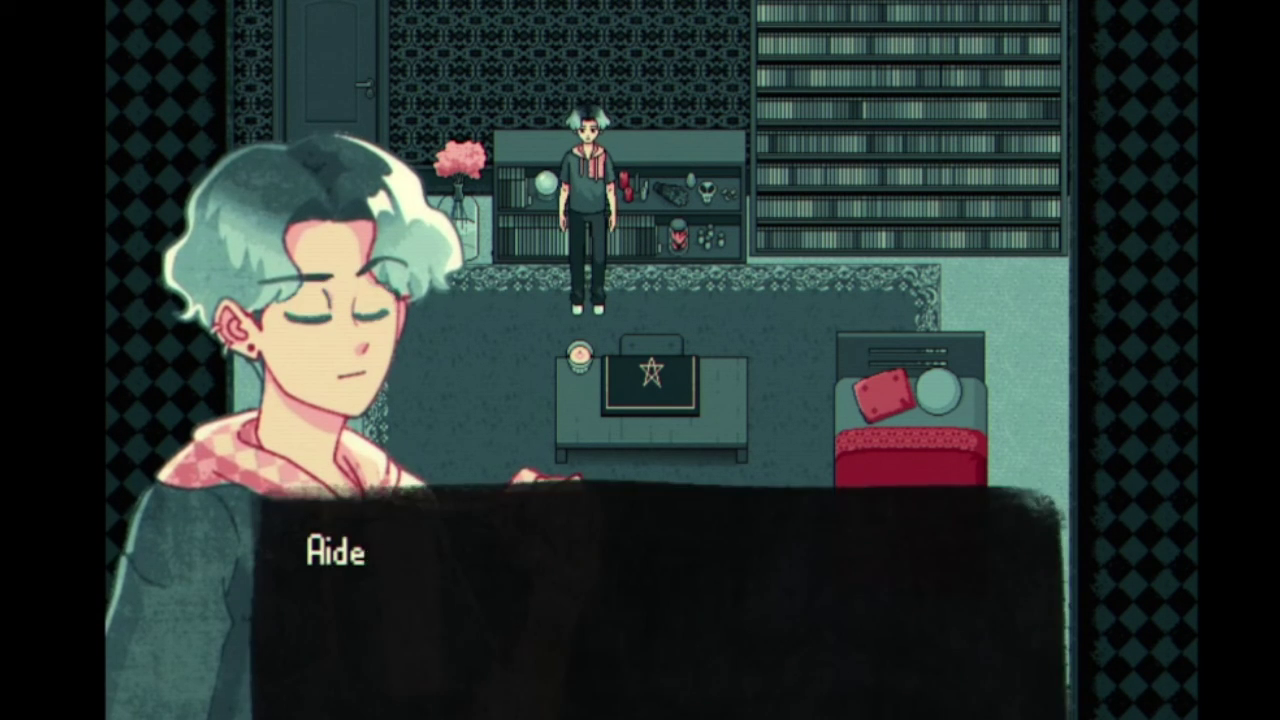
key("Return")
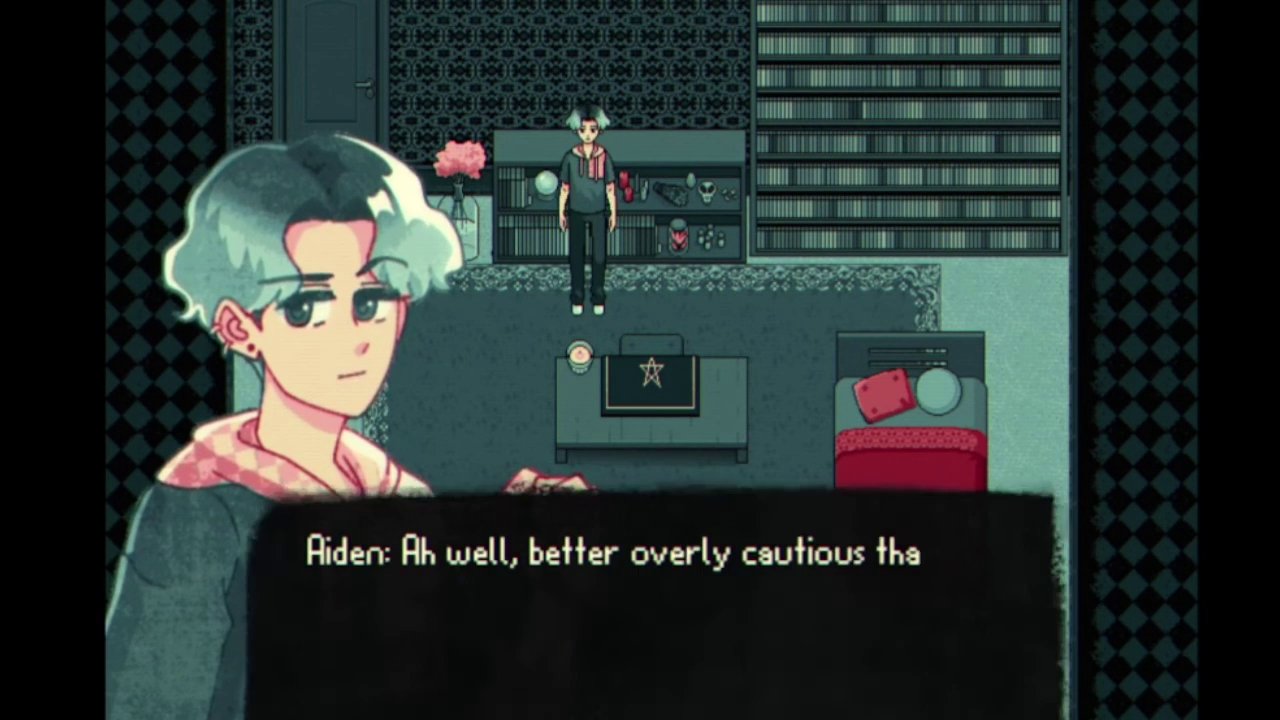
key("Return")
Walk the character out of the study, along the corridor and through the other door into the kitchen.
key("Left")
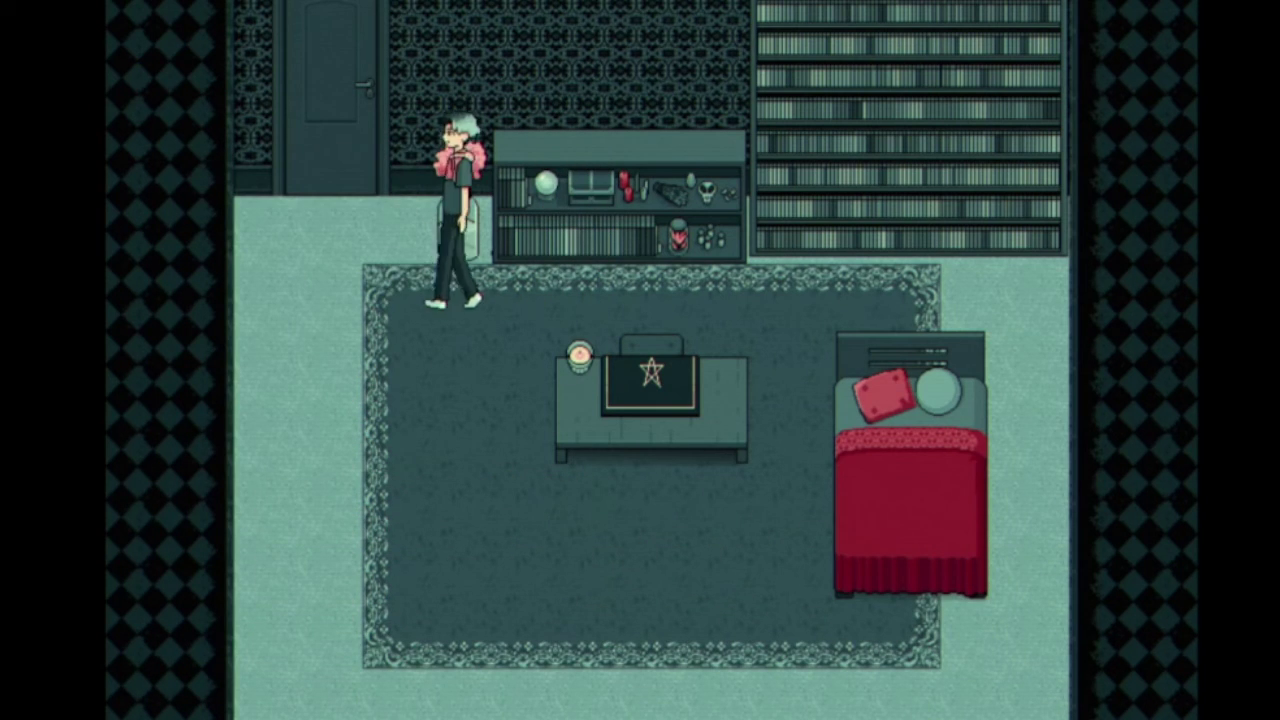
key("Up")
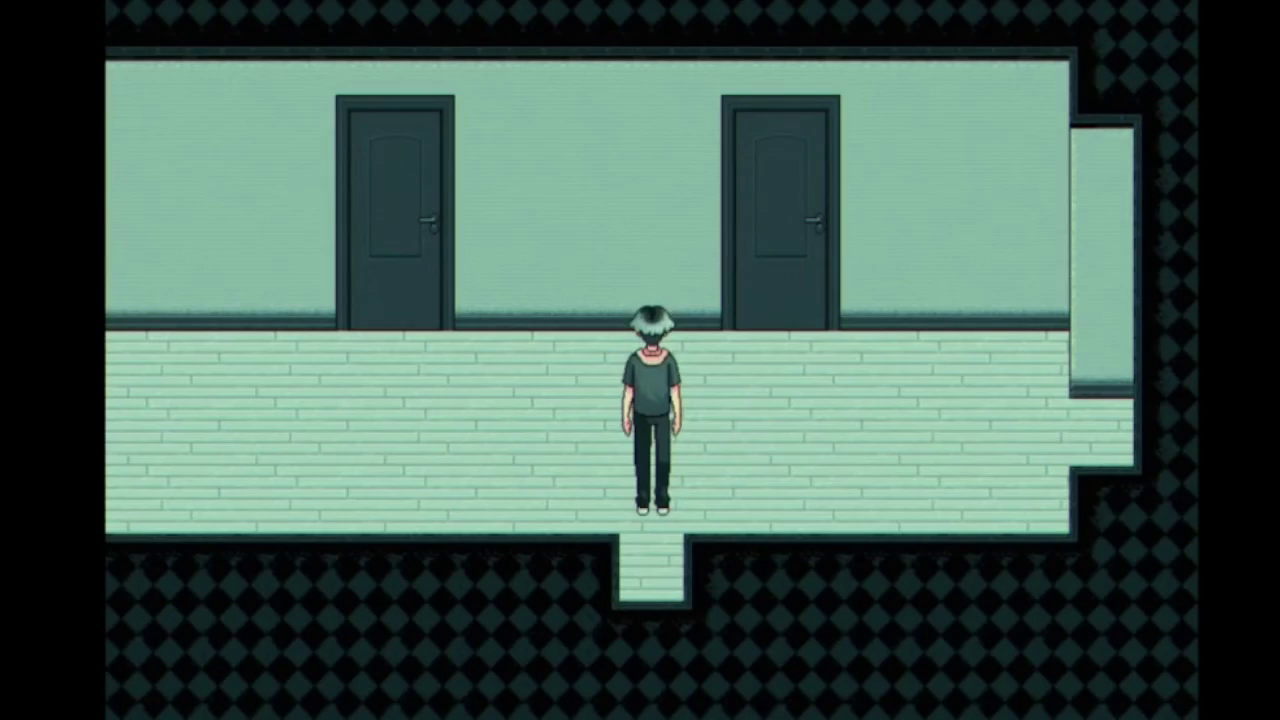
key("Right")
key("Up")
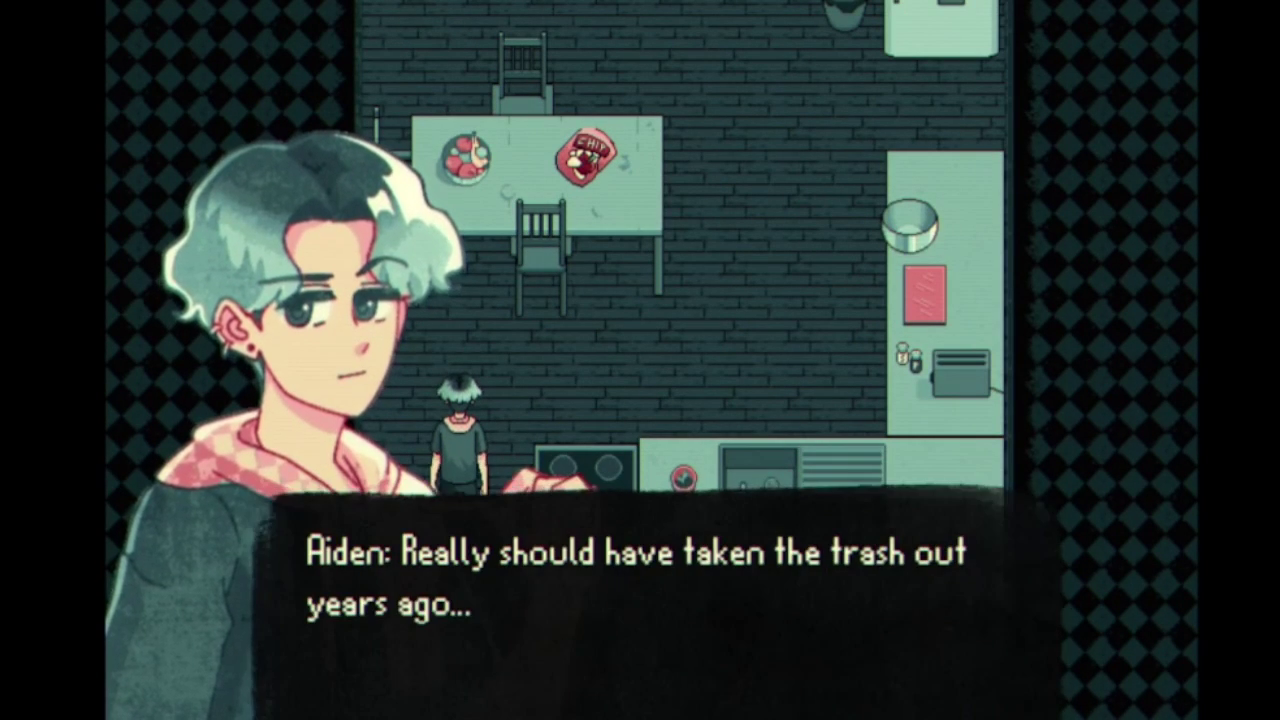
Close the remark about the trash, then walk to the trash bag beside the fridge and advance its dialogue.
key("Return")
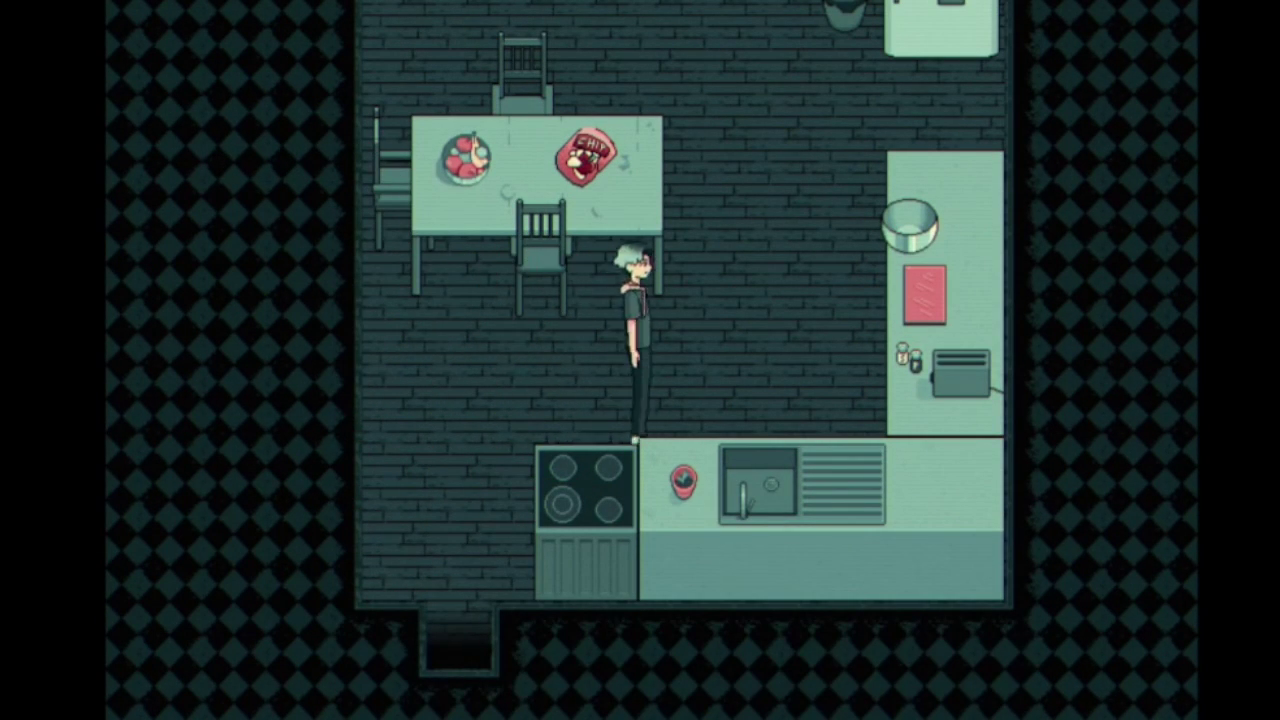
key("Up")
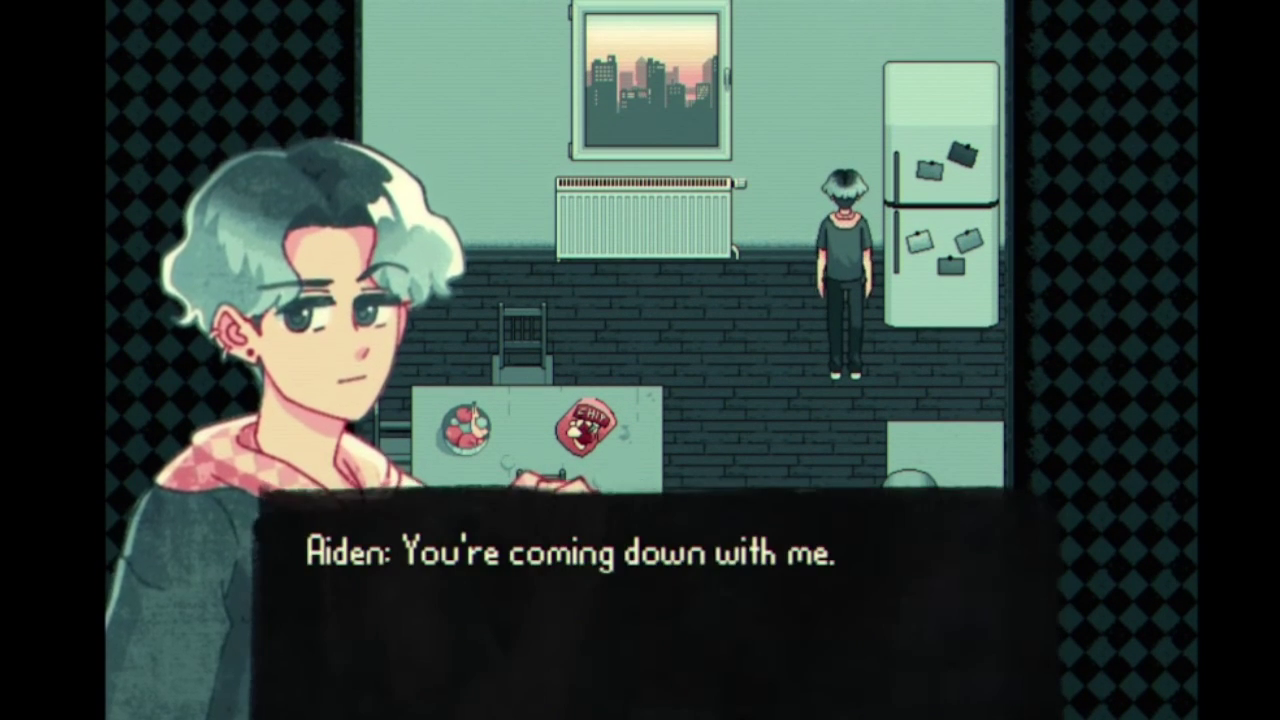
key("Return")
Walk the character past the table out of the kitchen and through the corridor to the outer hallway.
key("Down")
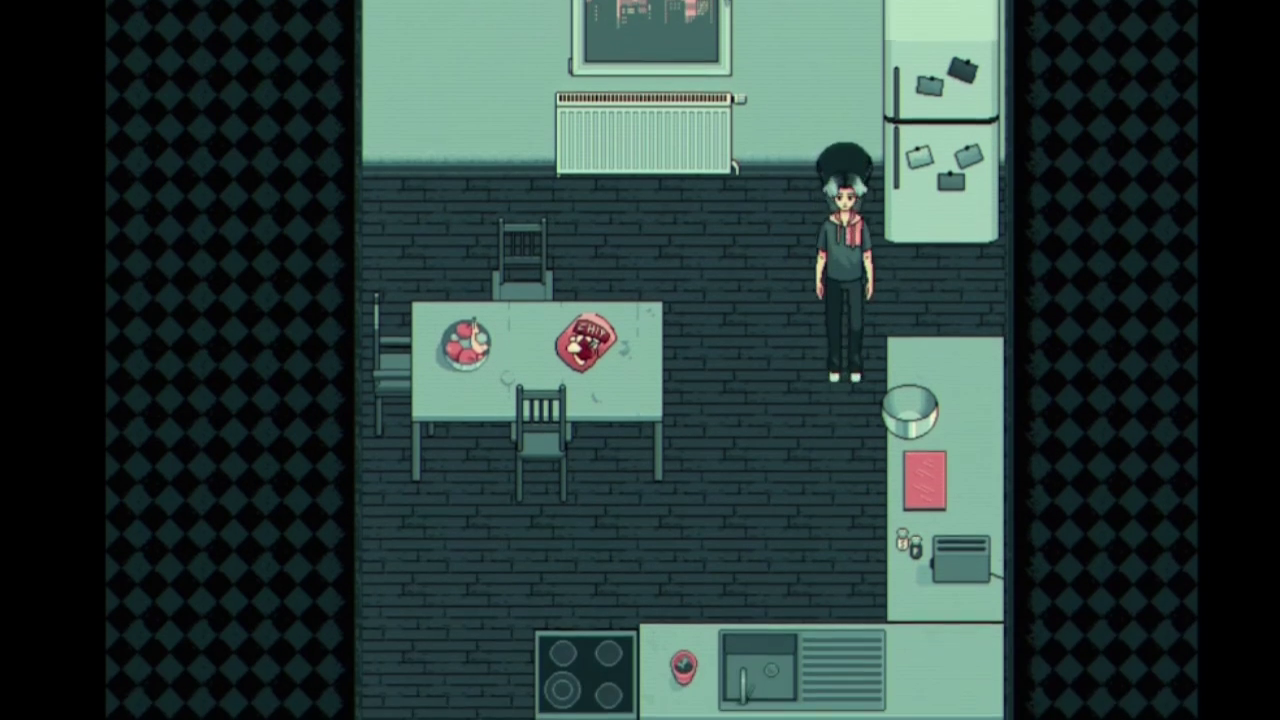
key("Left")
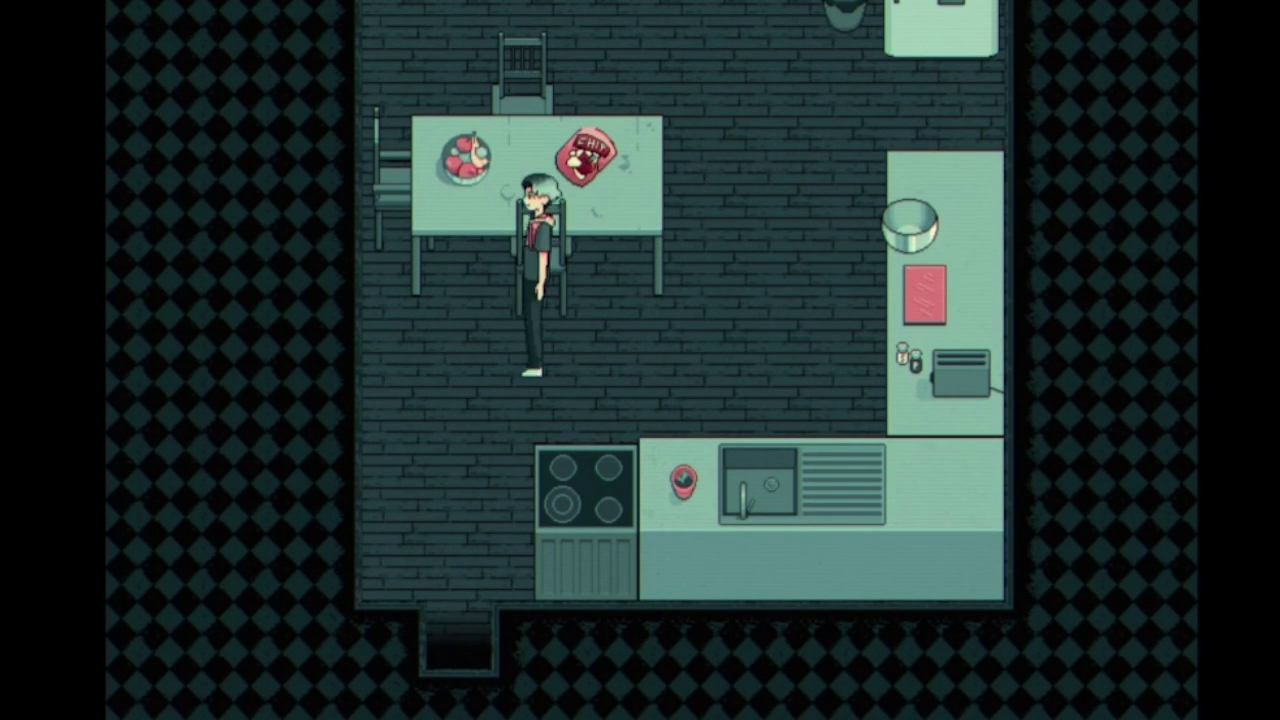
key("Down")
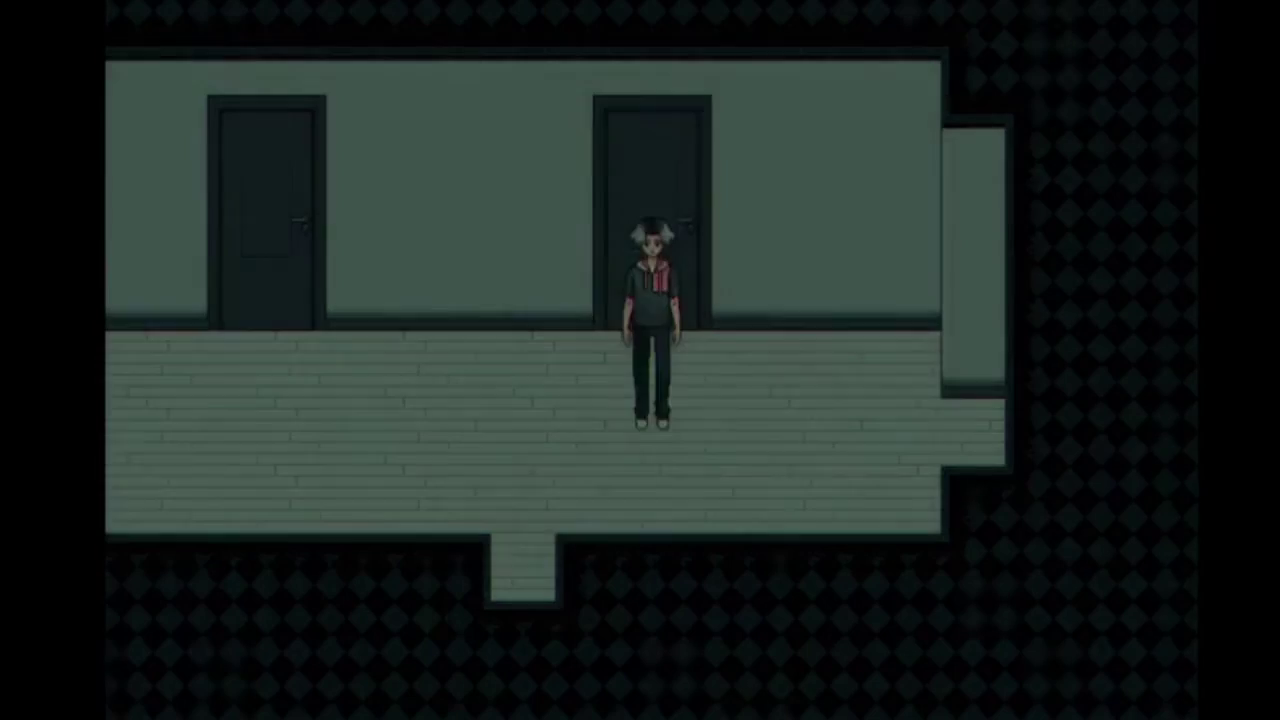
key("Left")
key("Left")
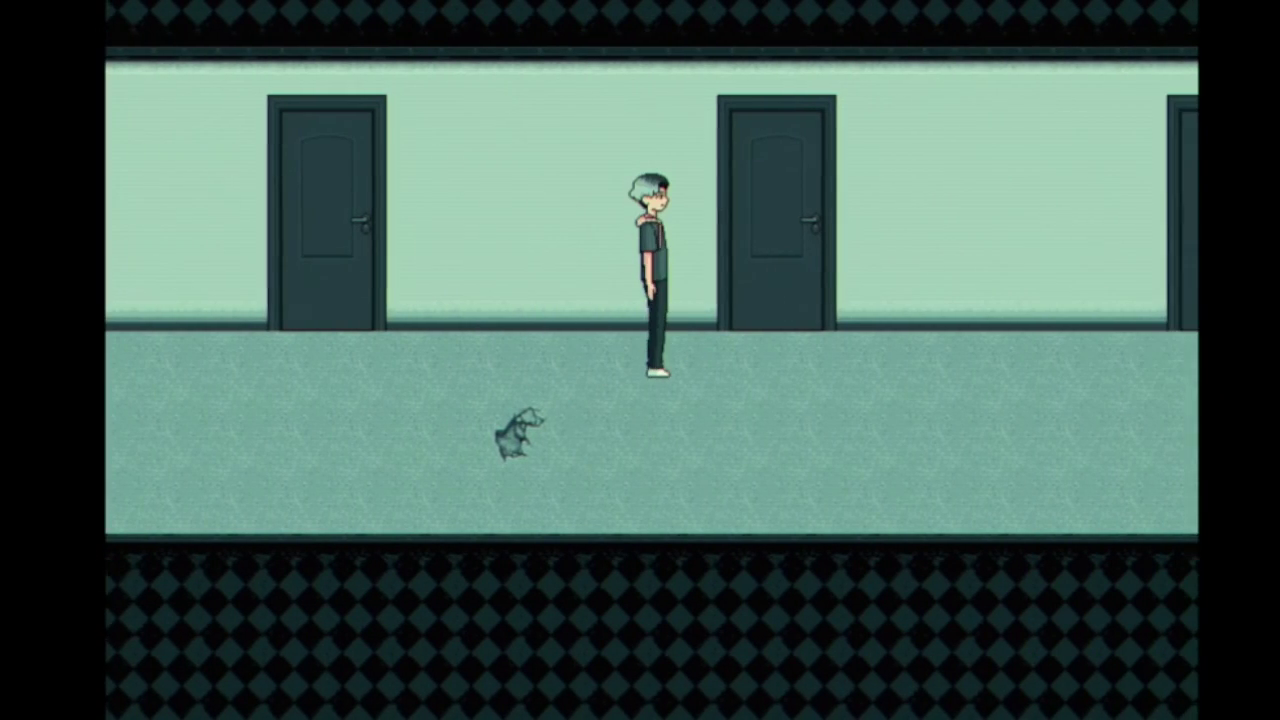
Walk the character to the end of the hallway, down the staircase and into the lower hallway.
key("Right")
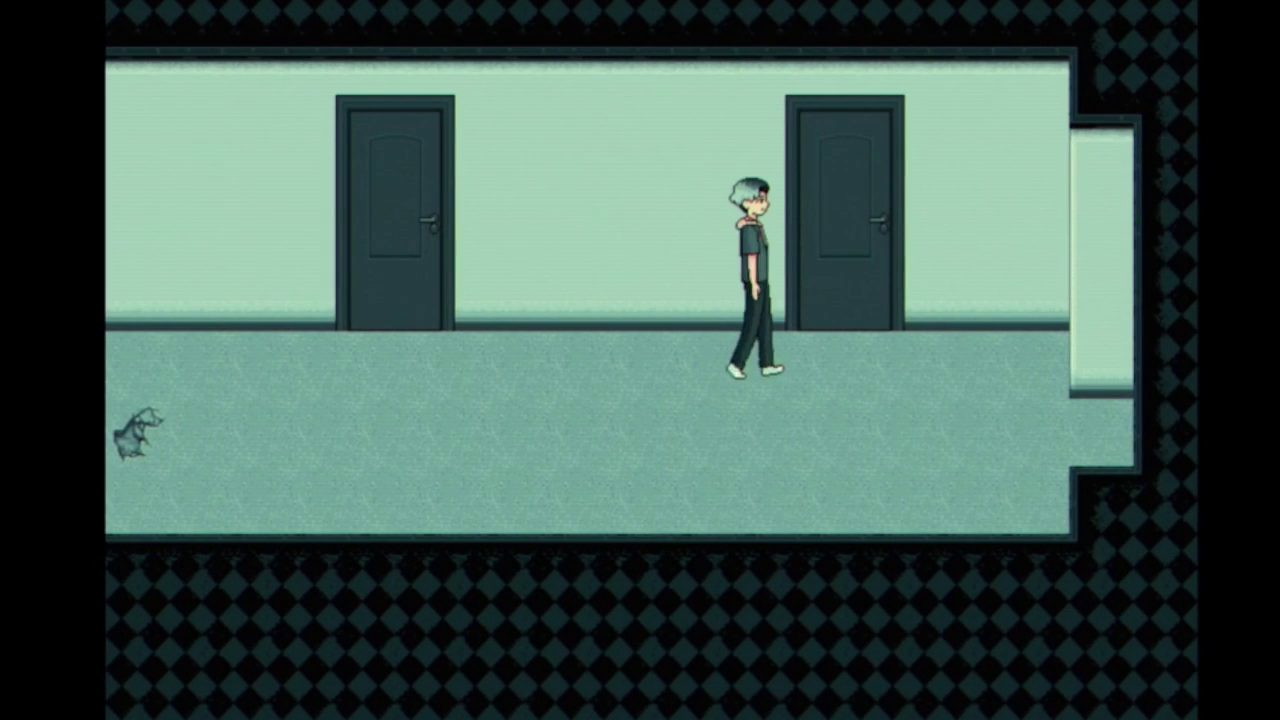
key("Right")
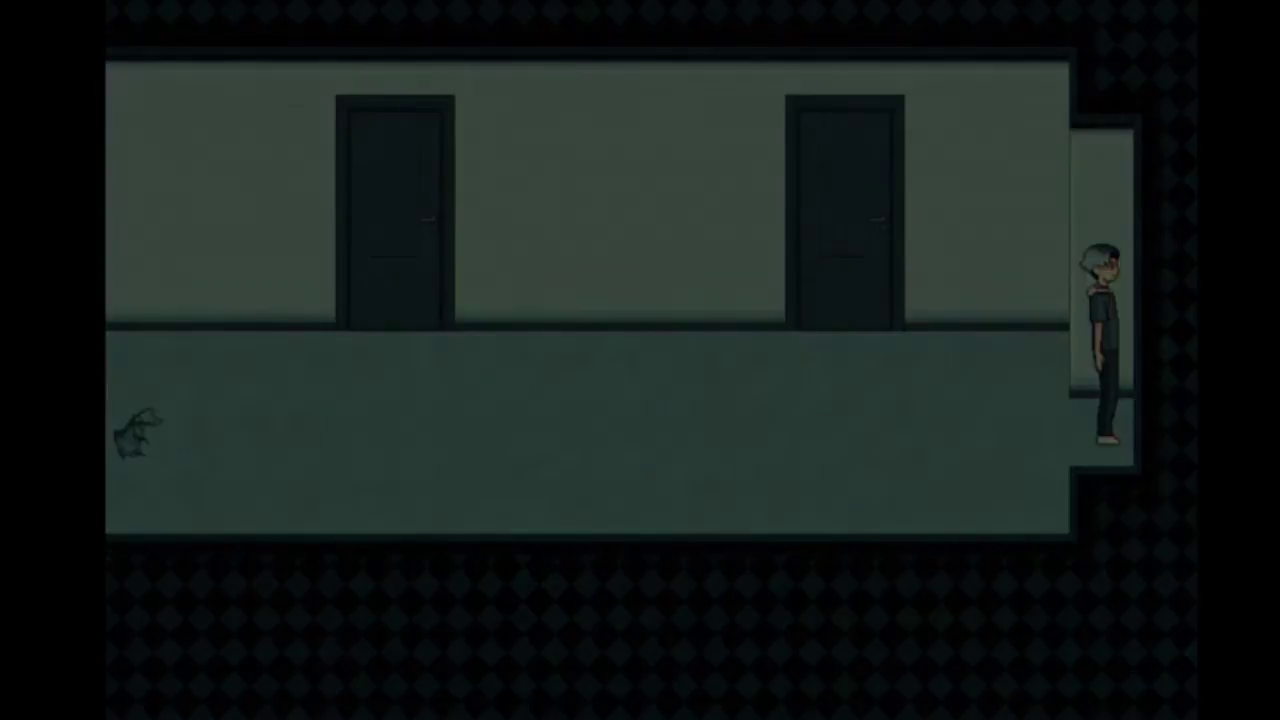
key("Down")
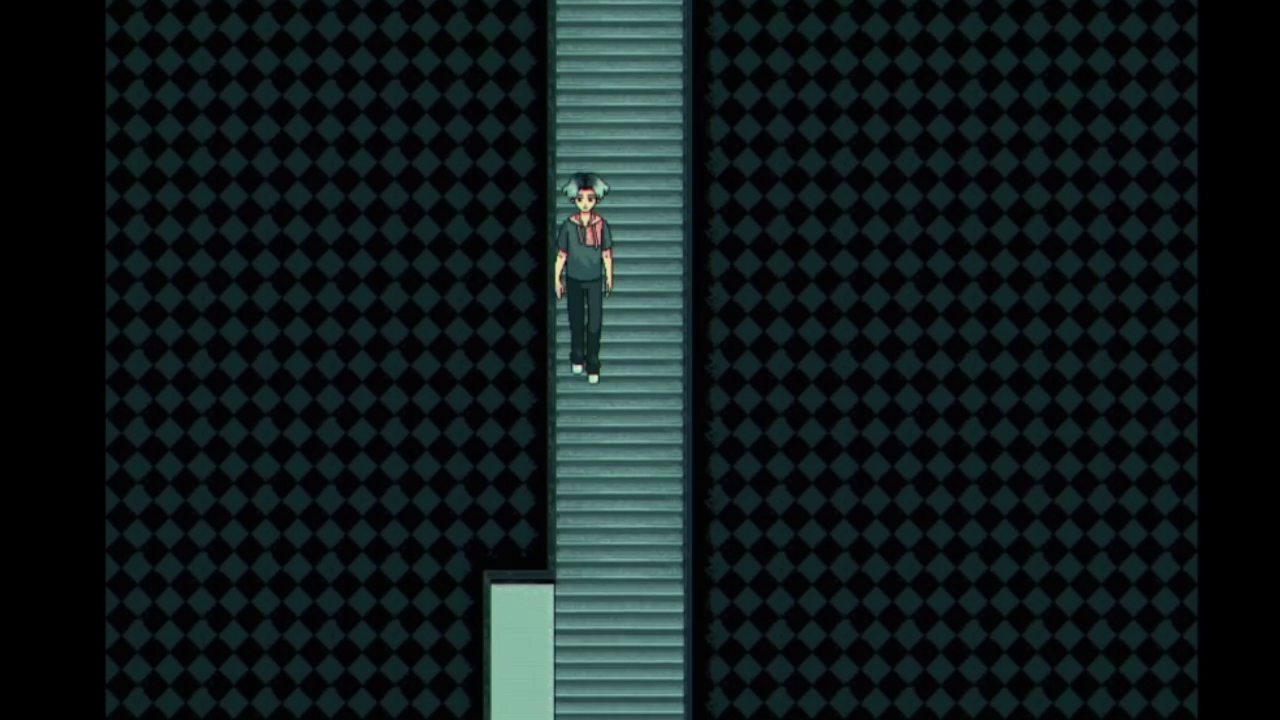
key("Left")
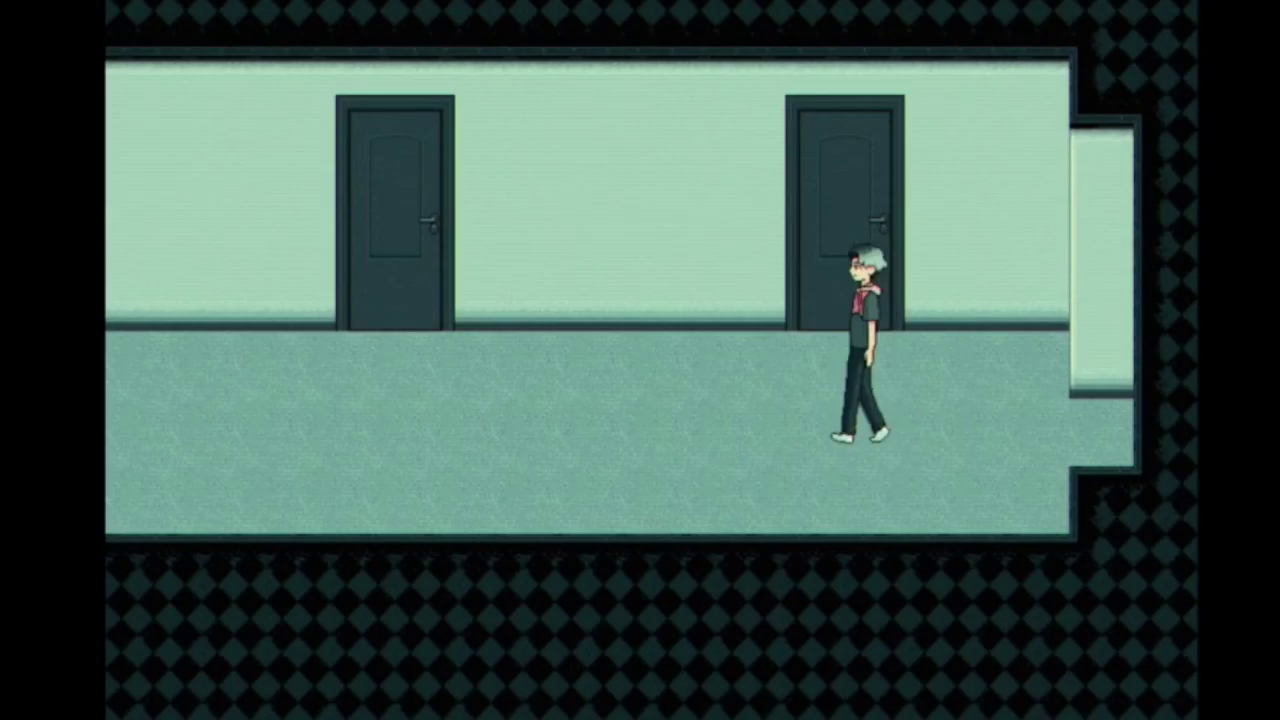